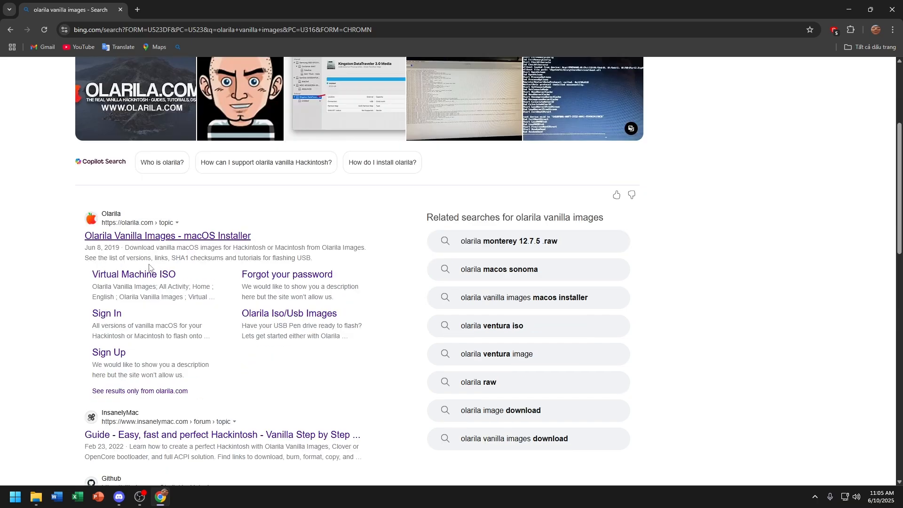
Step: Open the Olarila Vanilla Images - macOS Installer search result and find the Ventura download section
left_click(159, 236)
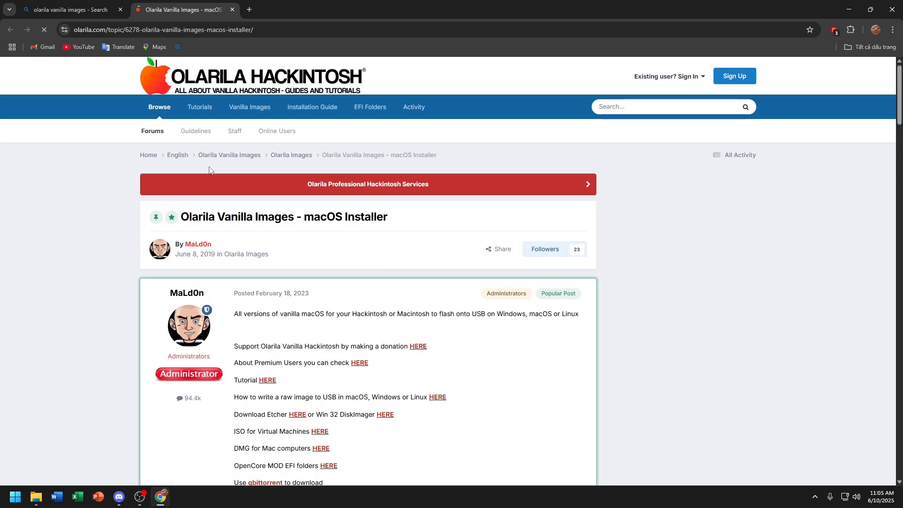
scroll(210, 167, "down", 5)
scroll(212, 160, "down", 20)
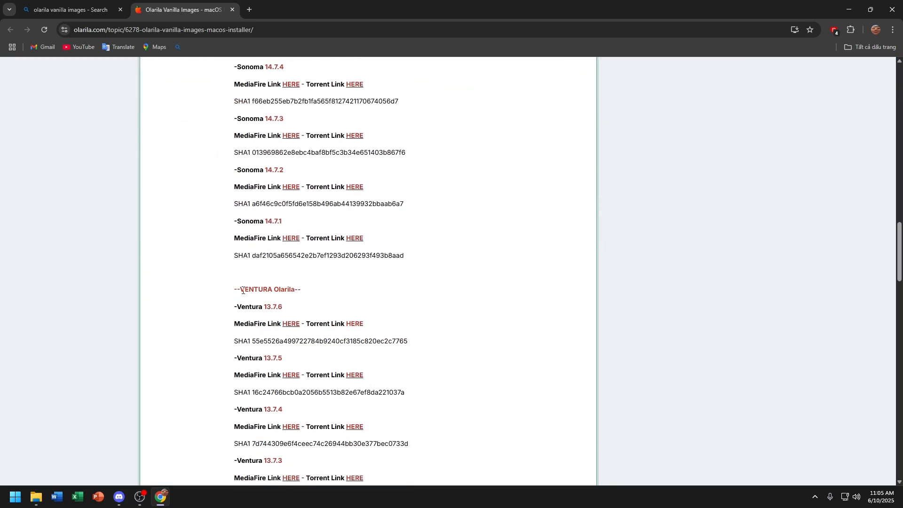
left_click_drag(242, 290, 296, 291)
left_click(344, 297)
Step: Browse to the "other" folder on the DATA (E:) drive in File Explorer and view the Olarila raw images
left_click(36, 497)
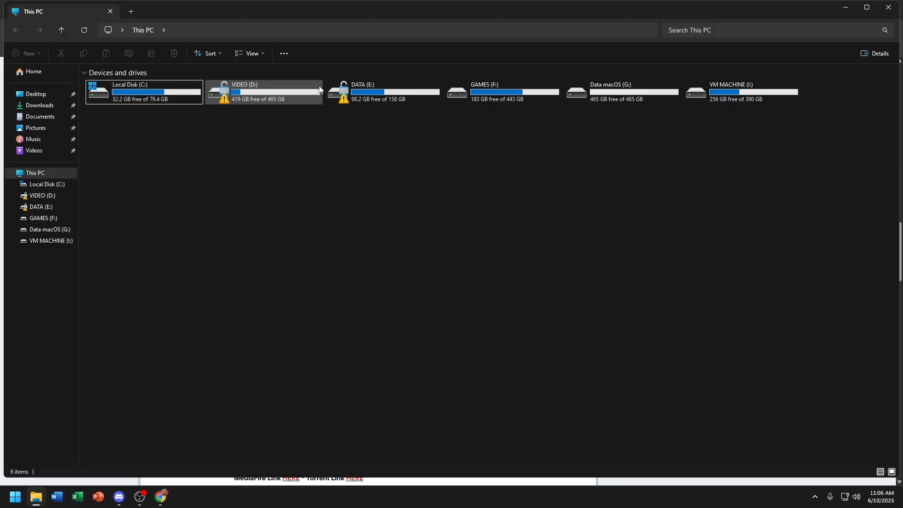
double_click(367, 92)
left_click(123, 160)
double_click(123, 162)
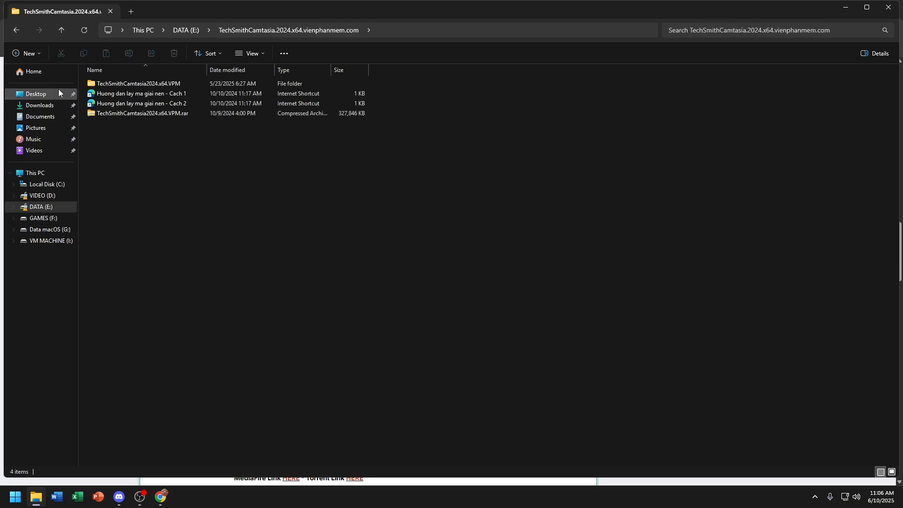
left_click(16, 30)
double_click(108, 152)
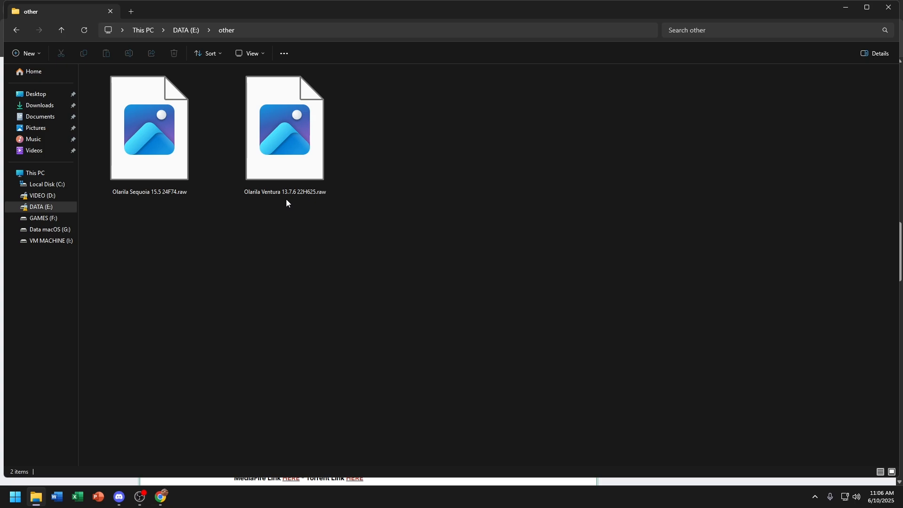
left_click(842, 6)
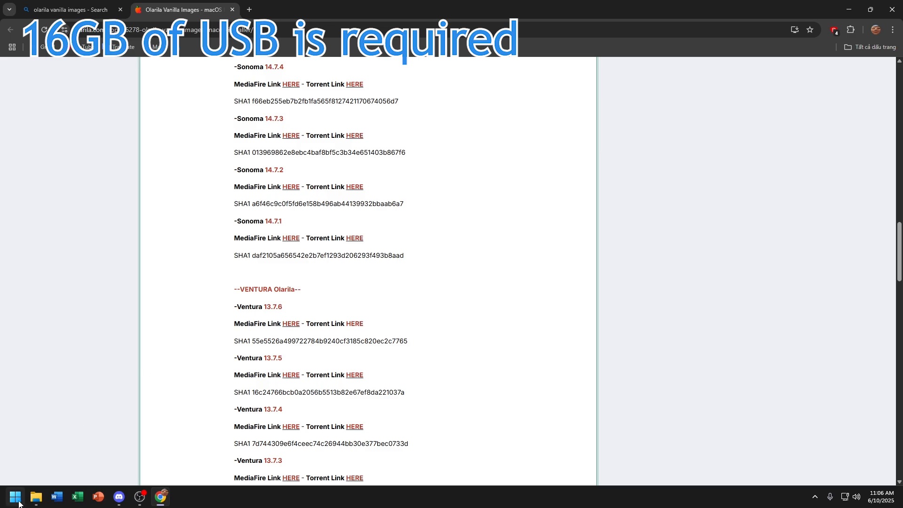
Step: Check the size on disk of Olarila Ventura 13.7.6 22H625.raw in its properties, then close File Explorer
left_click(36, 497)
left_click(249, 155)
right_click(249, 155)
left_click(307, 335)
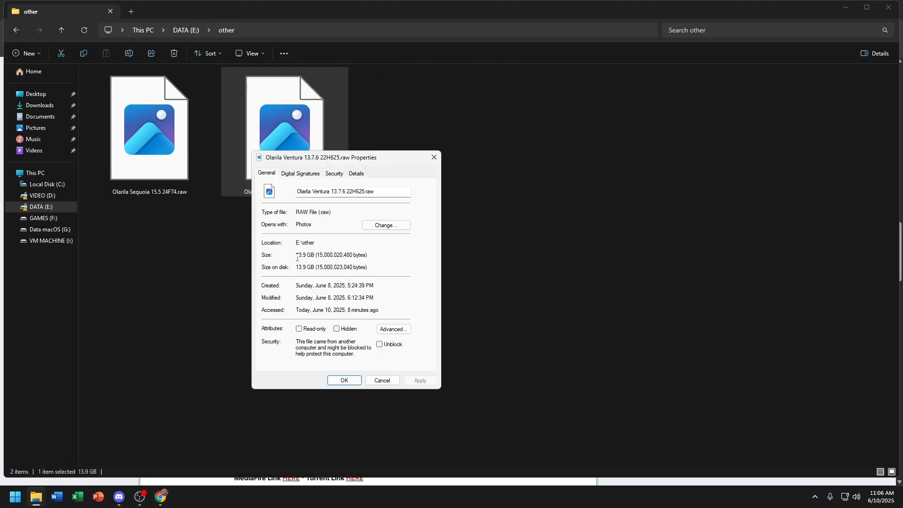
left_click_drag(319, 269, 369, 269)
left_click(369, 270)
left_click_drag(316, 268, 366, 267)
left_click(433, 158)
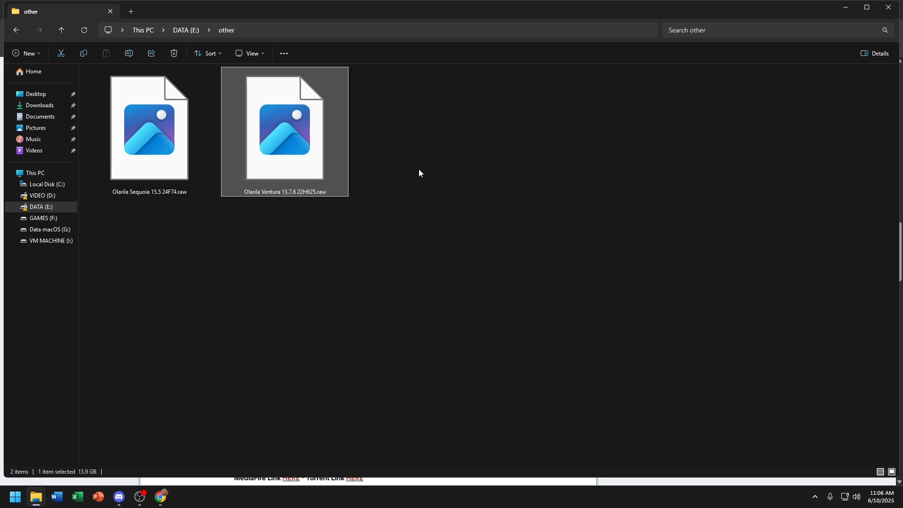
left_click(411, 178)
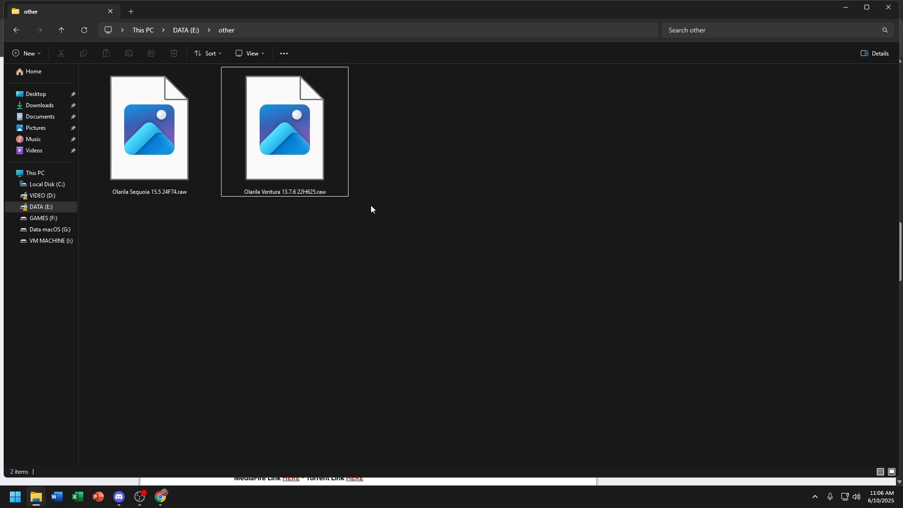
left_click(888, 7)
Step: Open Disk Management in a maximized Computer Management window from the desktop and review the connected disks down to Disk 5
left_click(849, 7)
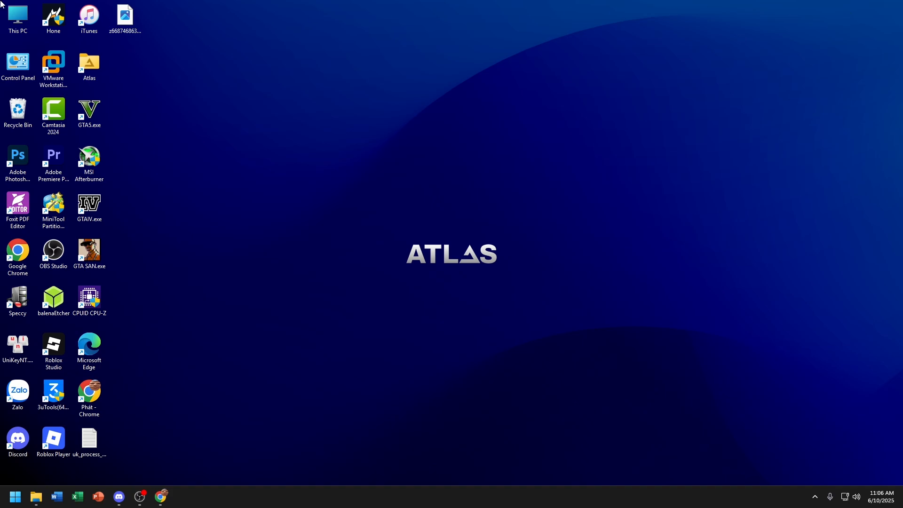
right_click(15, 13)
left_click(35, 38)
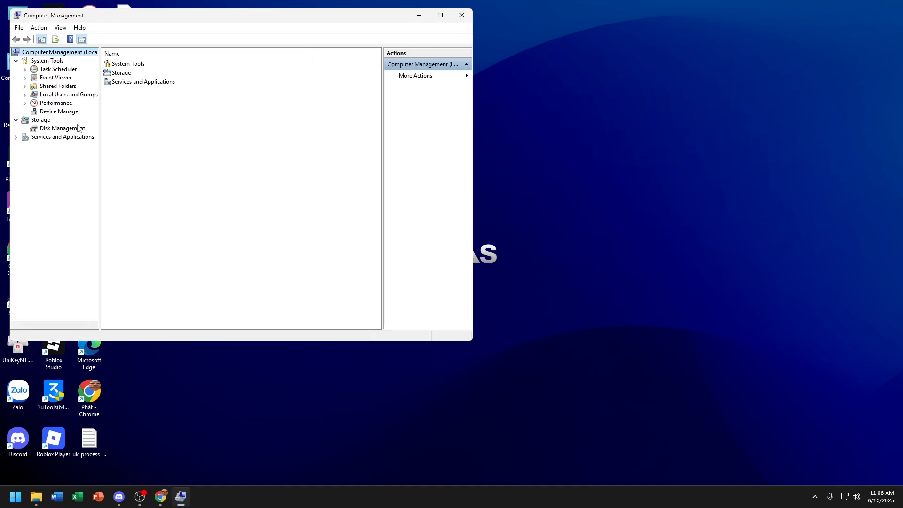
left_click(78, 128)
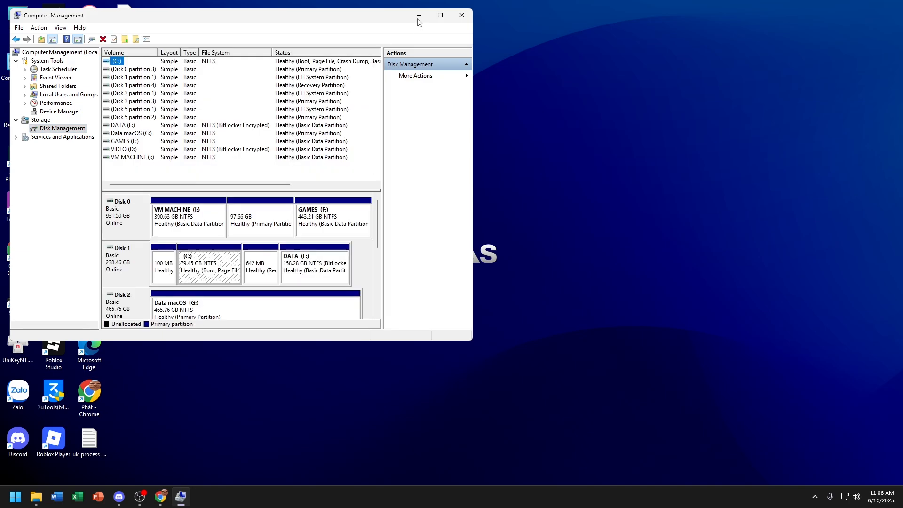
left_click(448, 19)
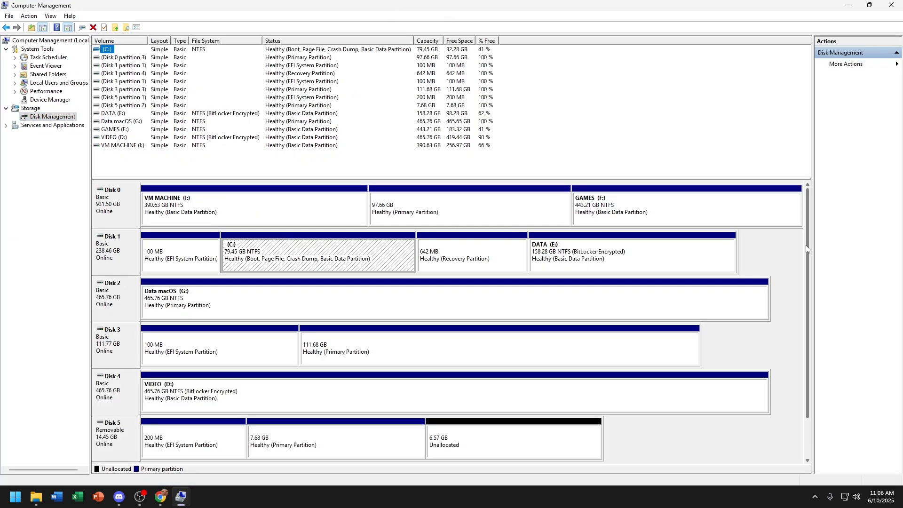
left_click_drag(809, 243, 789, 286)
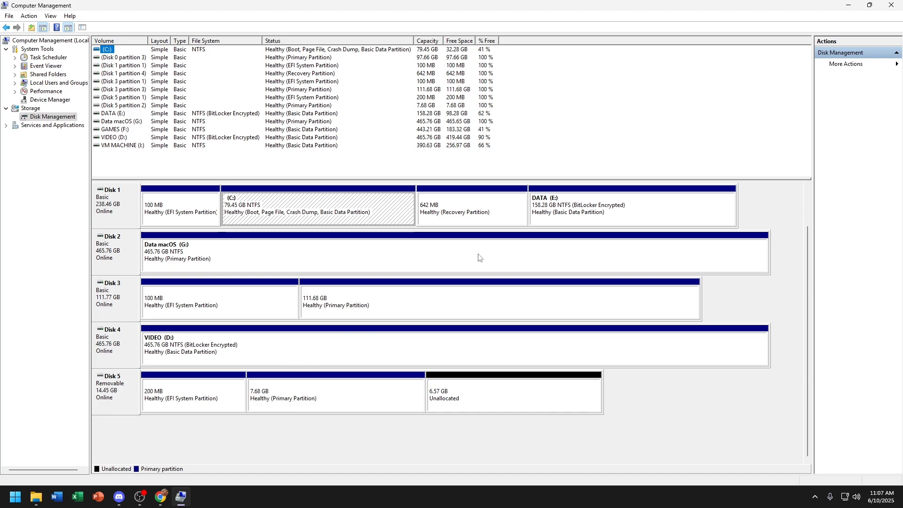
left_click(846, 6)
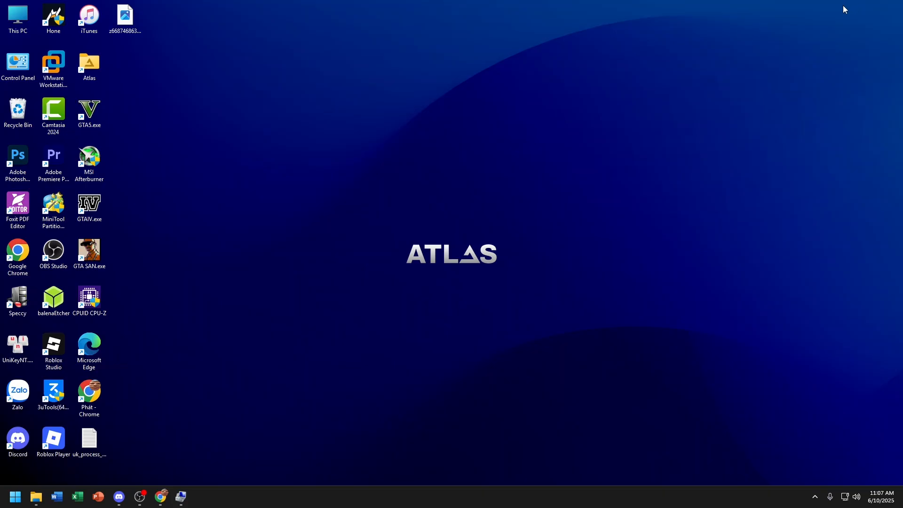
Step: Return to Chrome, close the Vanilla Images page, search for "efi olarila" and open Hackintosh EFI Folder with Clover and OpenCore
left_click(161, 497)
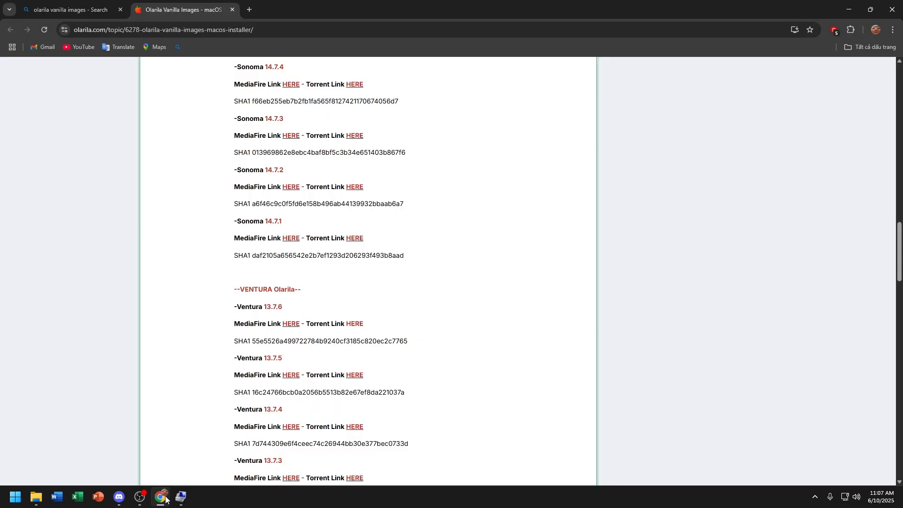
left_click(233, 9)
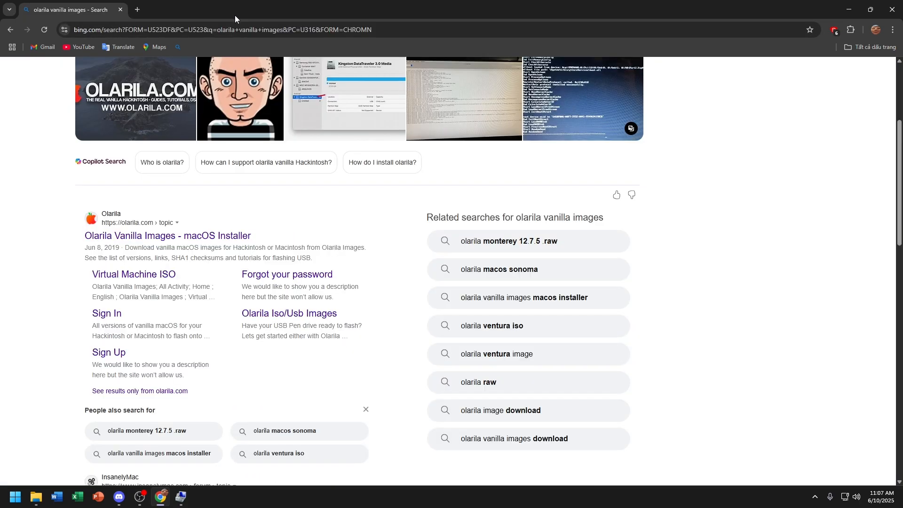
left_click(222, 23)
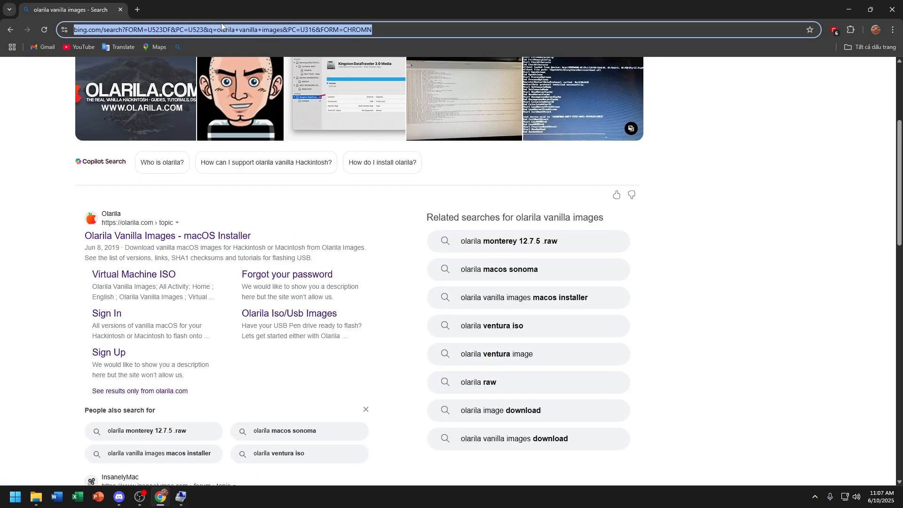
type("efi")
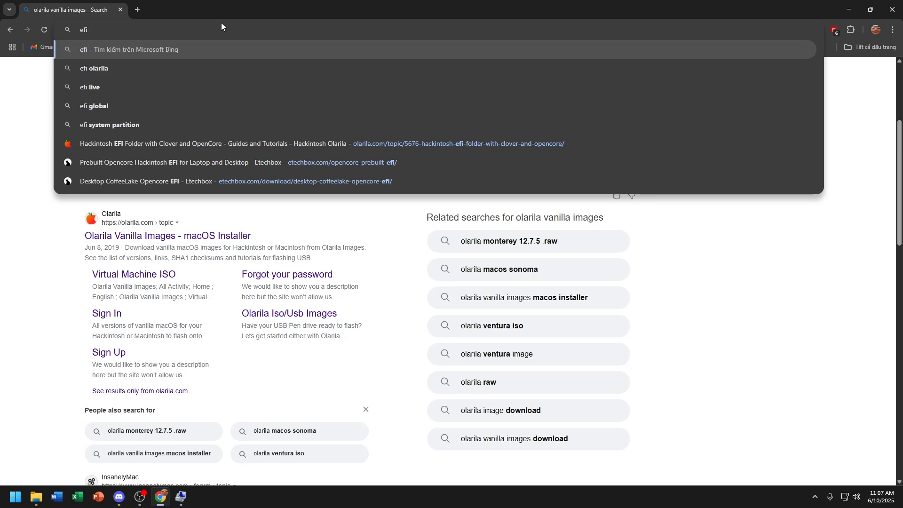
left_click(236, 68)
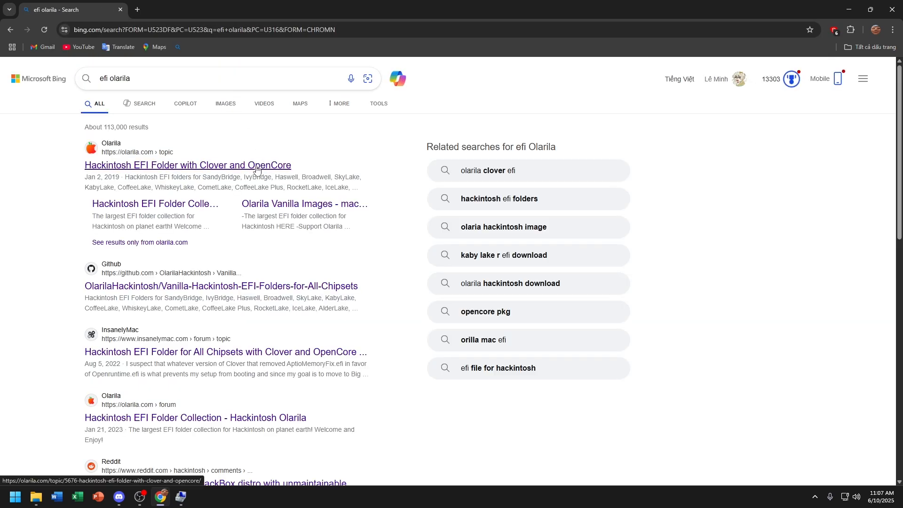
left_click(256, 166)
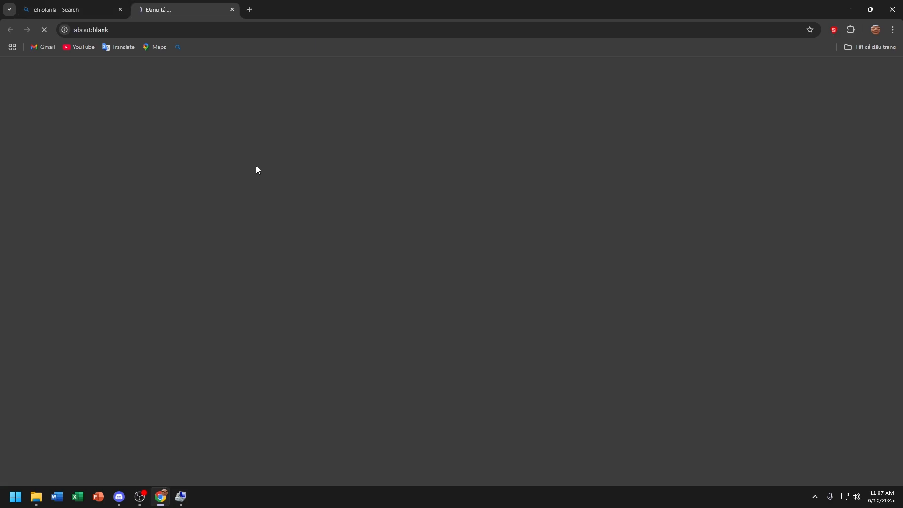
Step: Examine the OpenCore Desktop and OpenCore Notebook EFI folder downloads listed by processor generation
scroll(254, 170, "down", 20)
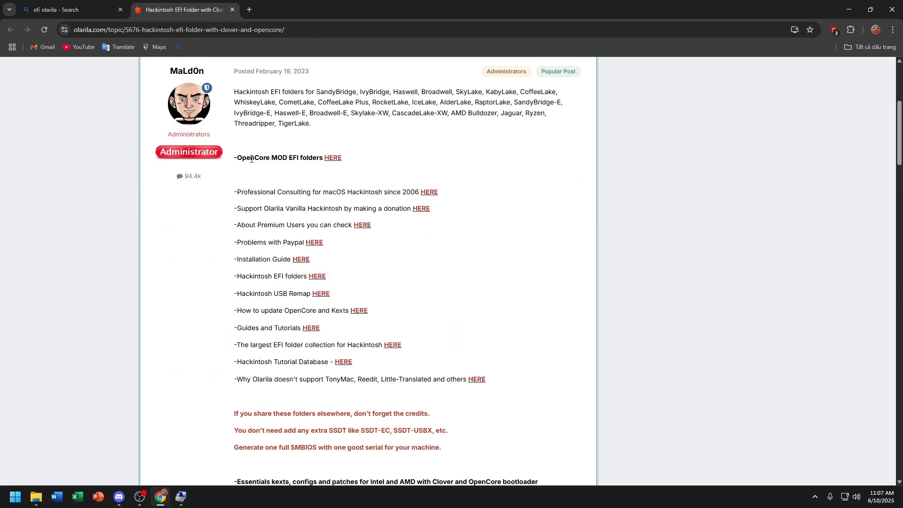
scroll(250, 161, "up", 2)
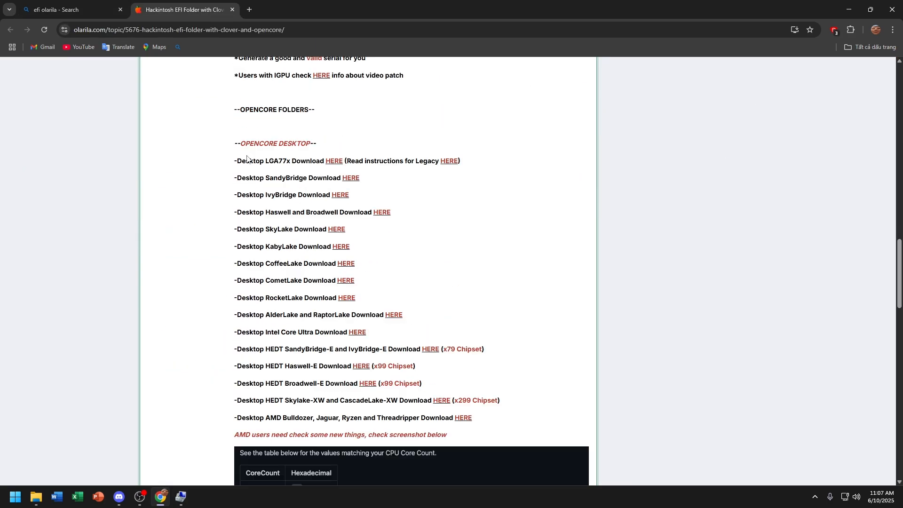
left_click_drag(240, 143, 311, 143)
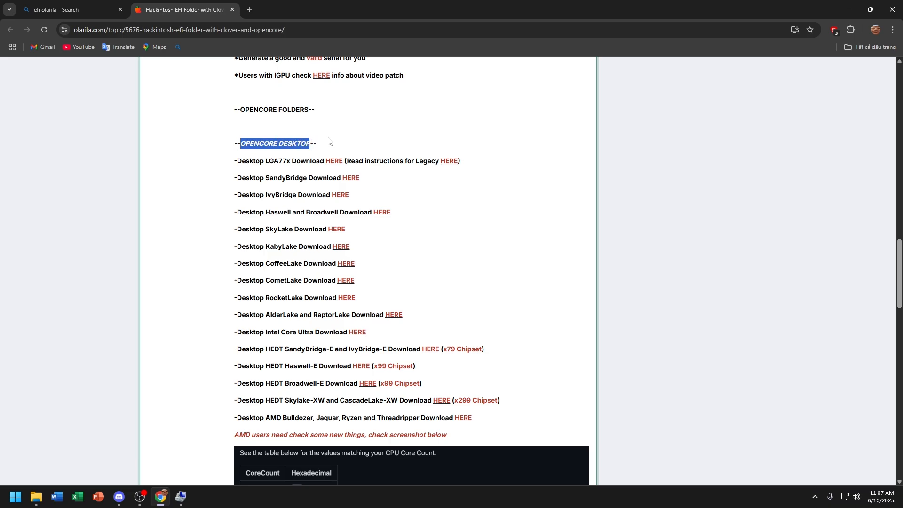
left_click(329, 141)
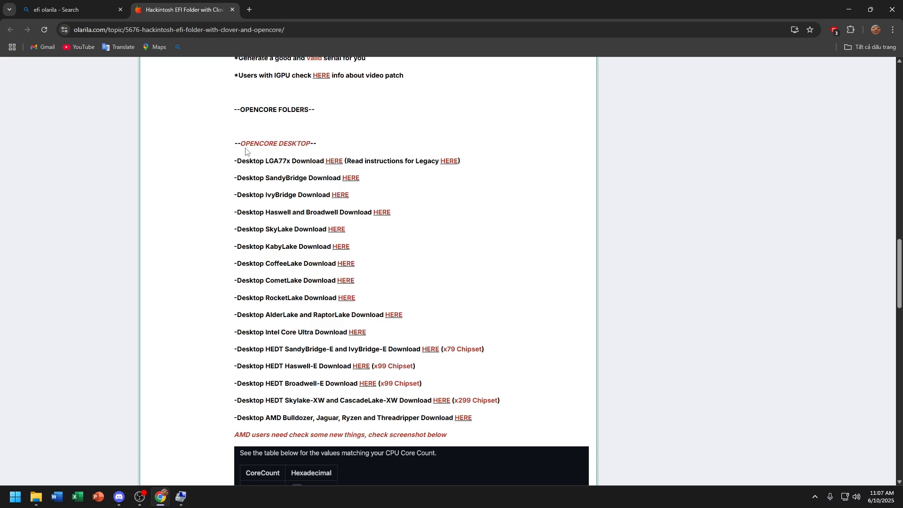
scroll(269, 141, "down", 8)
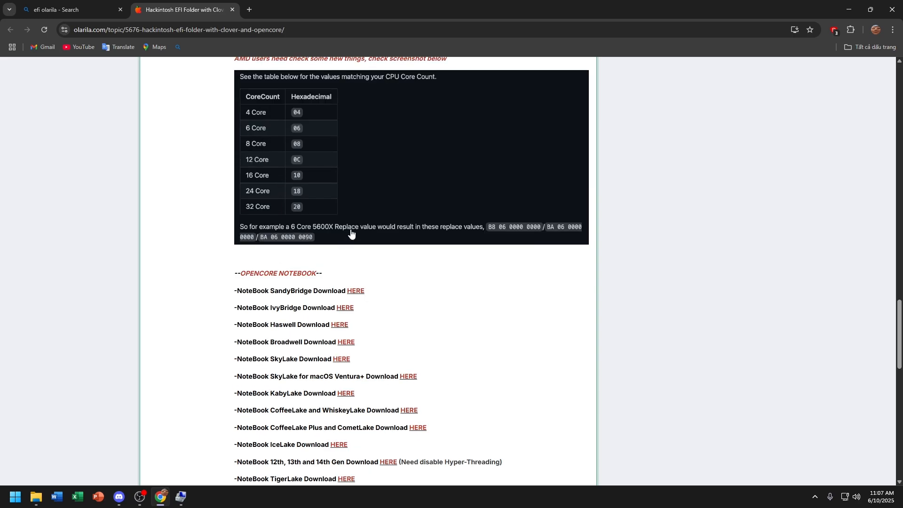
scroll(393, 177, "up", 5)
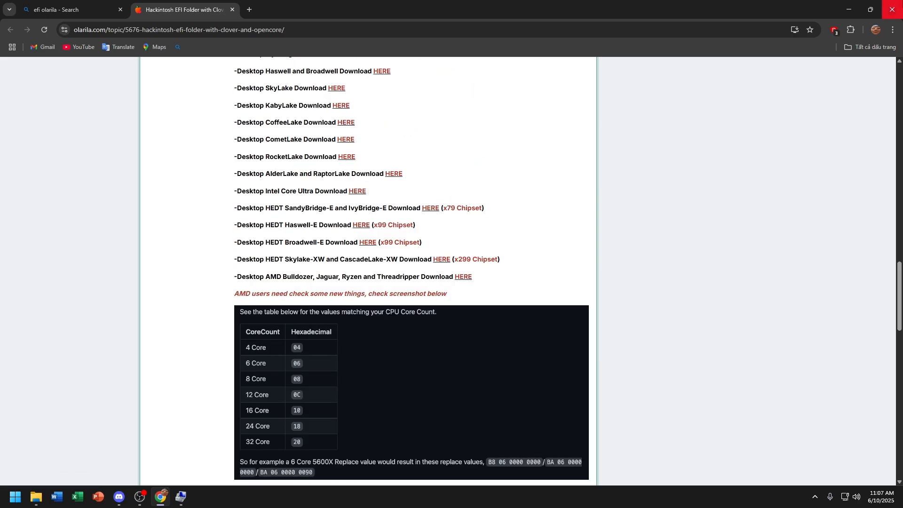
left_click(857, 7)
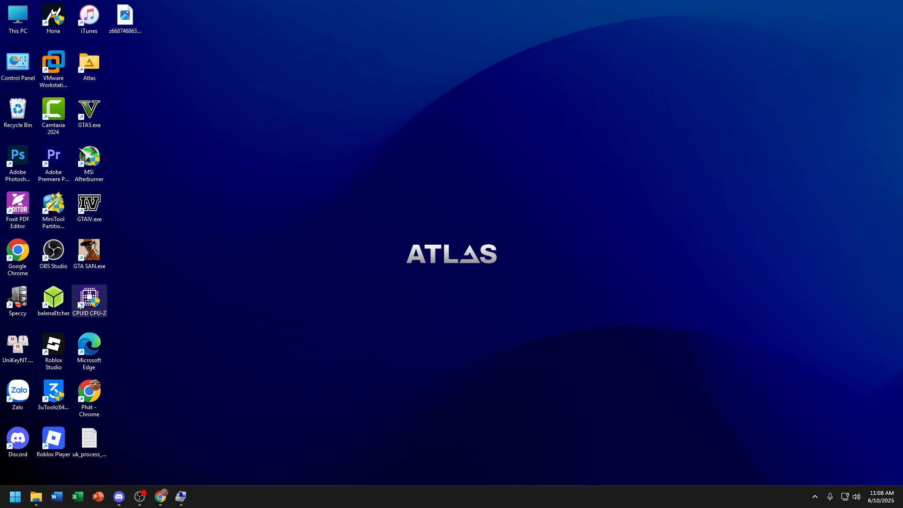
Step: Search for "cpu z downloads" in a new Chrome tab
left_click(160, 497)
left_click(251, 8)
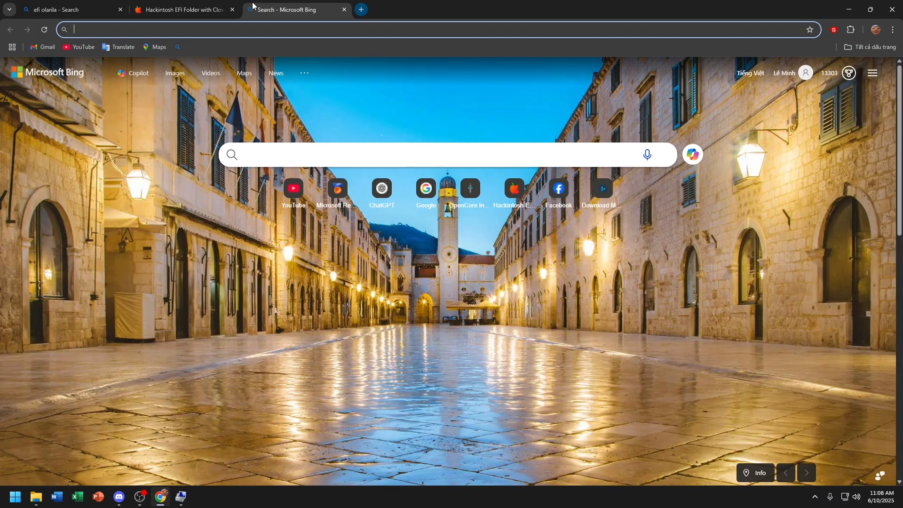
type("cpu z")
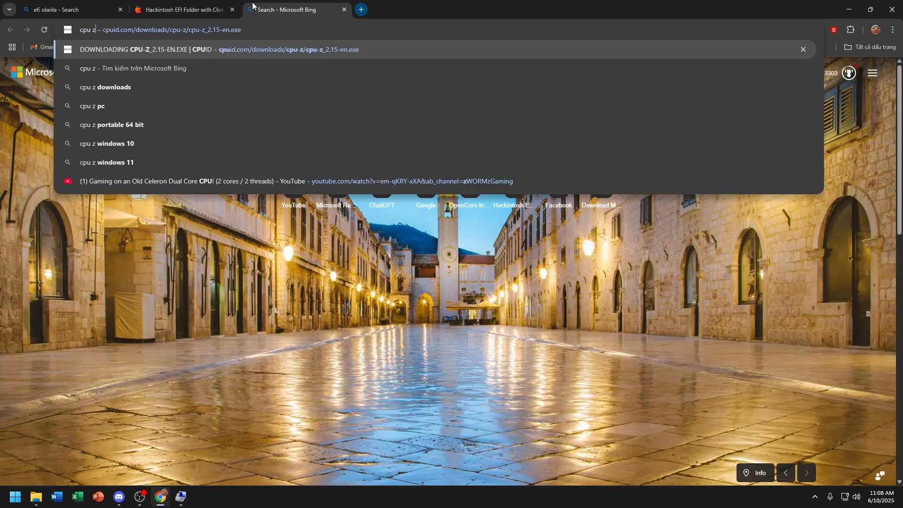
left_click(174, 88)
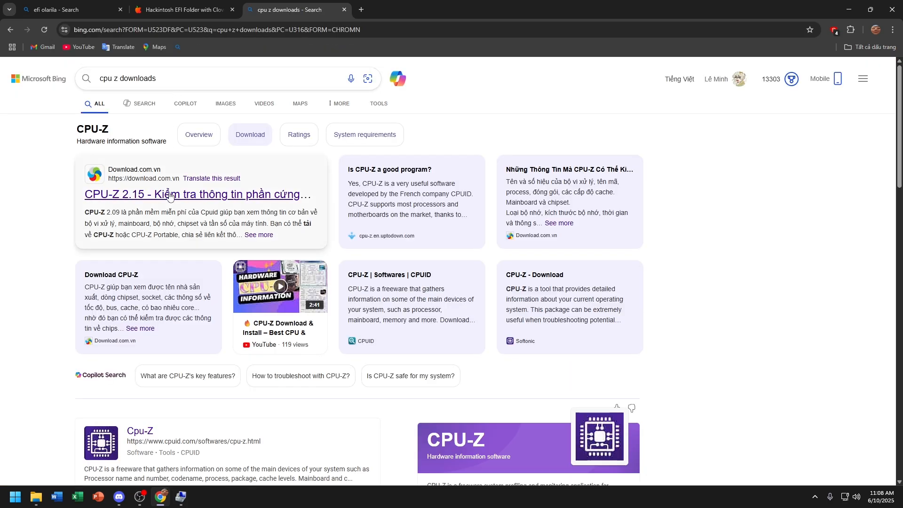
Step: Open the CPUID page for CPU-Z from the results and view its classic version downloads for Windows
scroll(170, 306, "down", 2)
scroll(170, 306, "down", 2)
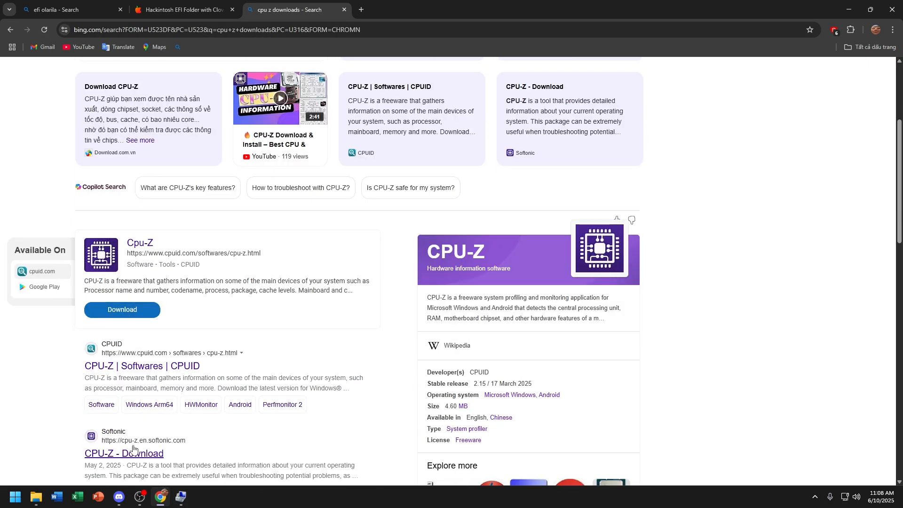
left_click(132, 462)
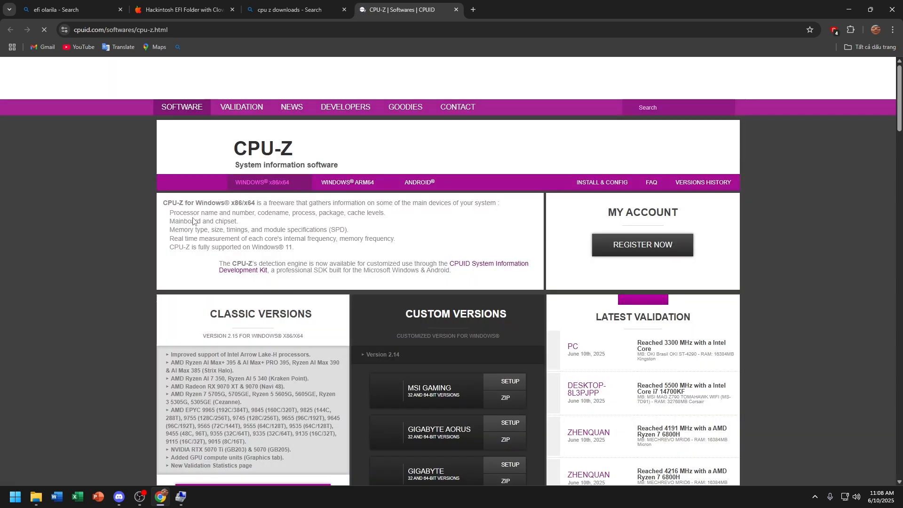
scroll(227, 275, "down", 3)
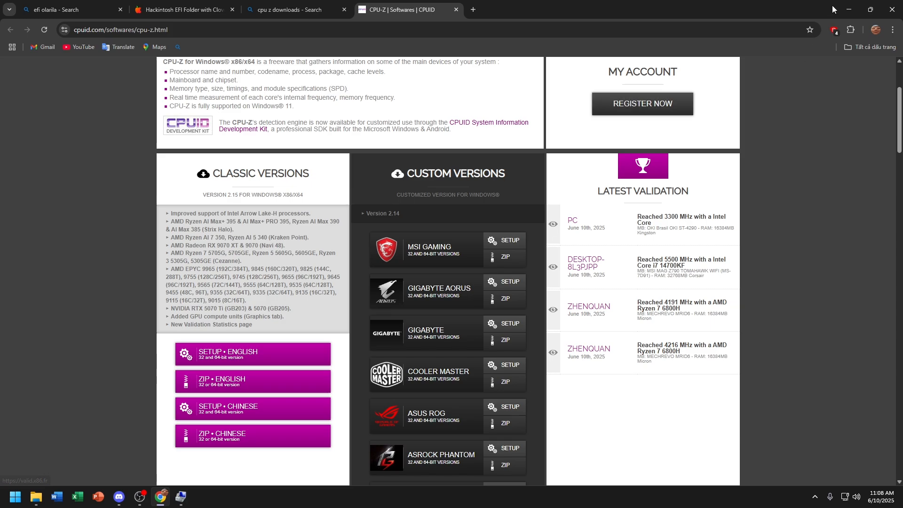
left_click(849, 6)
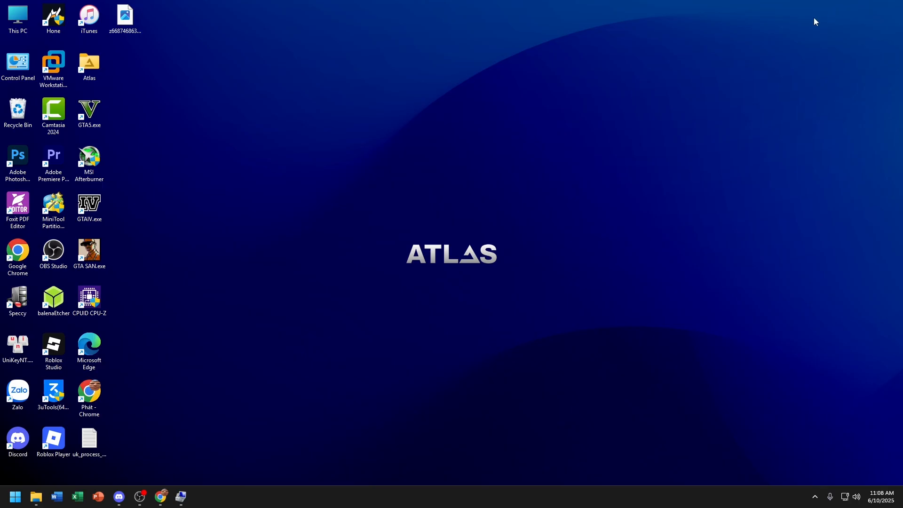
Step: Open CPU-Z from the desktop to check the processor's name and code name, close it and return to Chrome
double_click(100, 292)
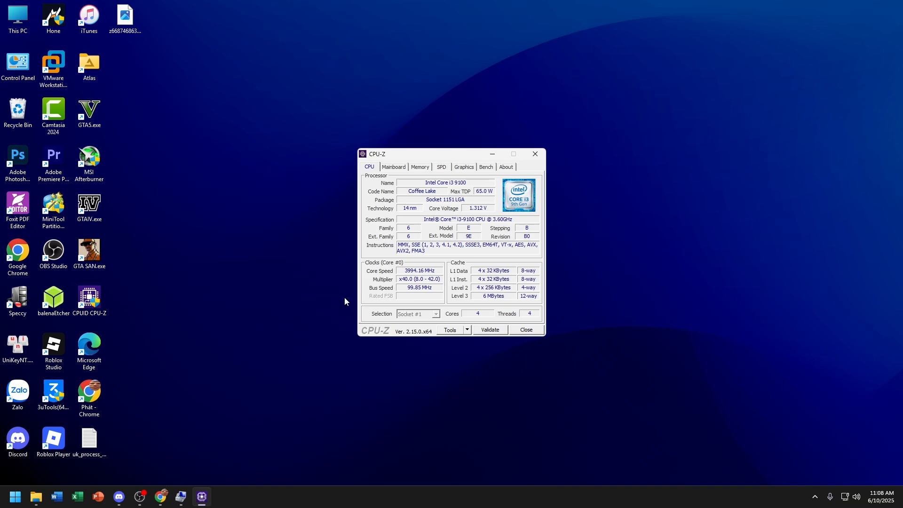
left_click(536, 155)
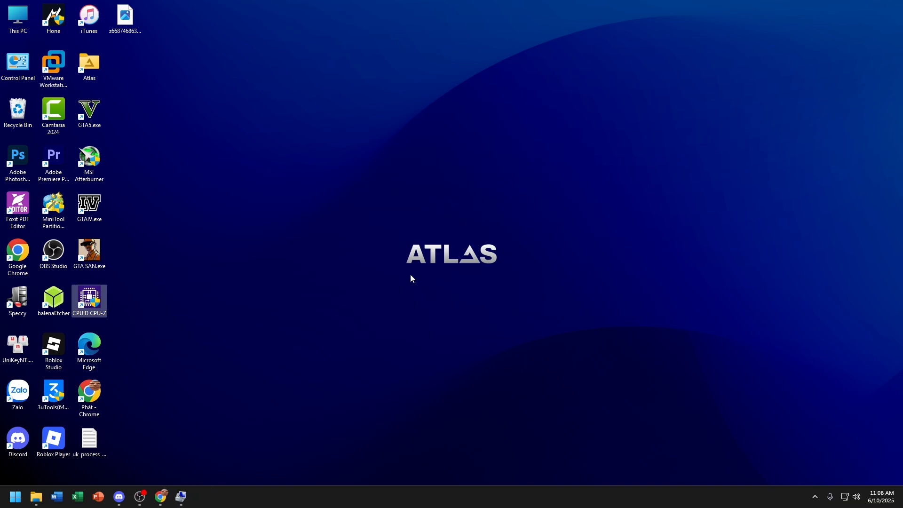
left_click(167, 490)
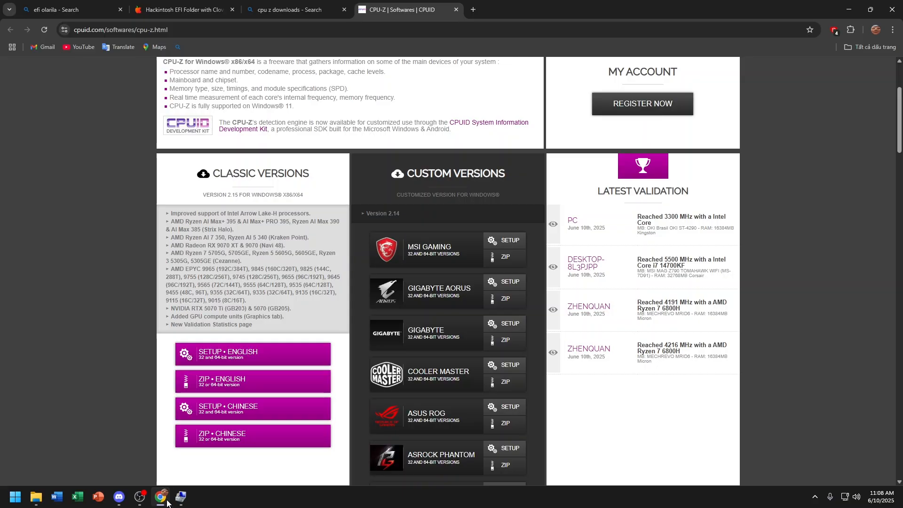
Step: Close the CPU-Z search and CPUID pages, download the OpenCore Desktop CoffeeLake EFI folder and close the Olarila page
left_click(217, 6)
left_click(345, 10)
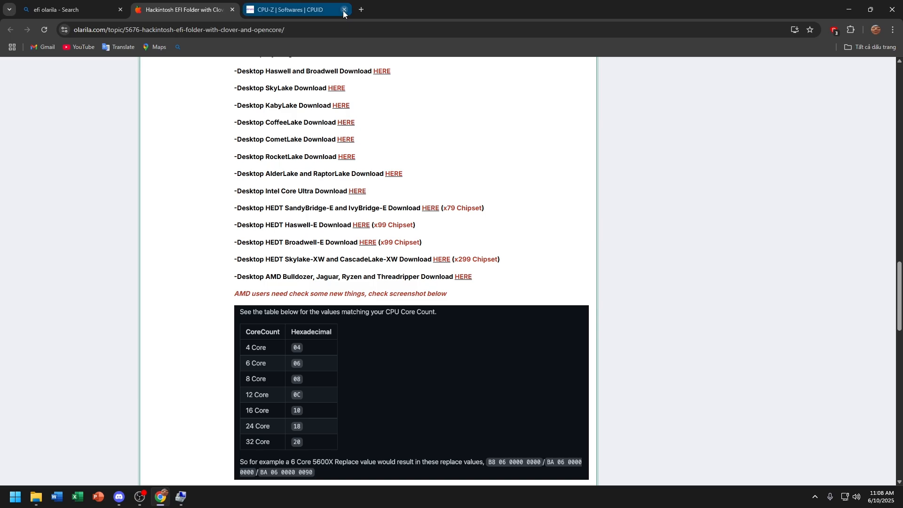
left_click(344, 10)
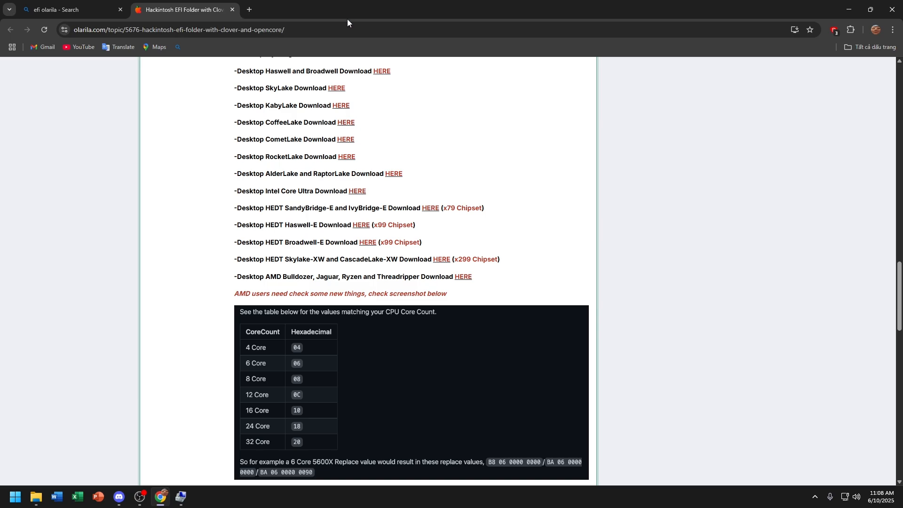
left_click(345, 126)
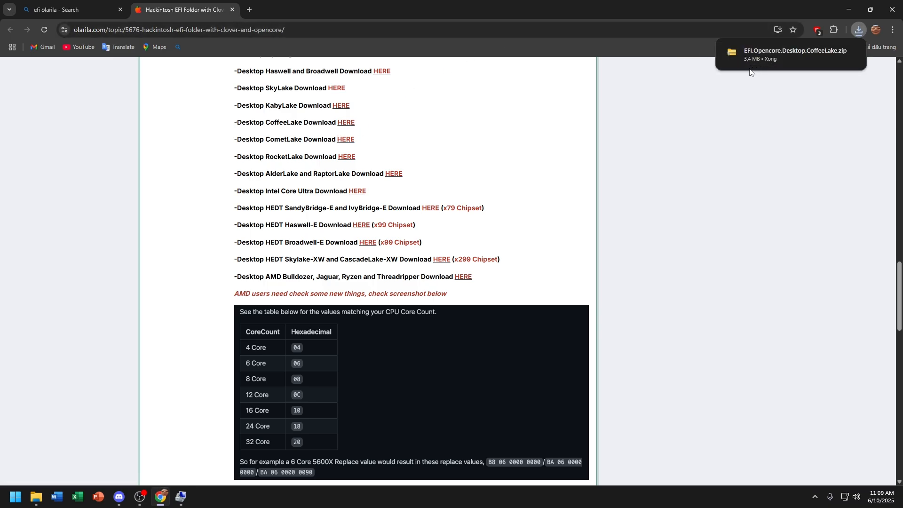
left_click(232, 9)
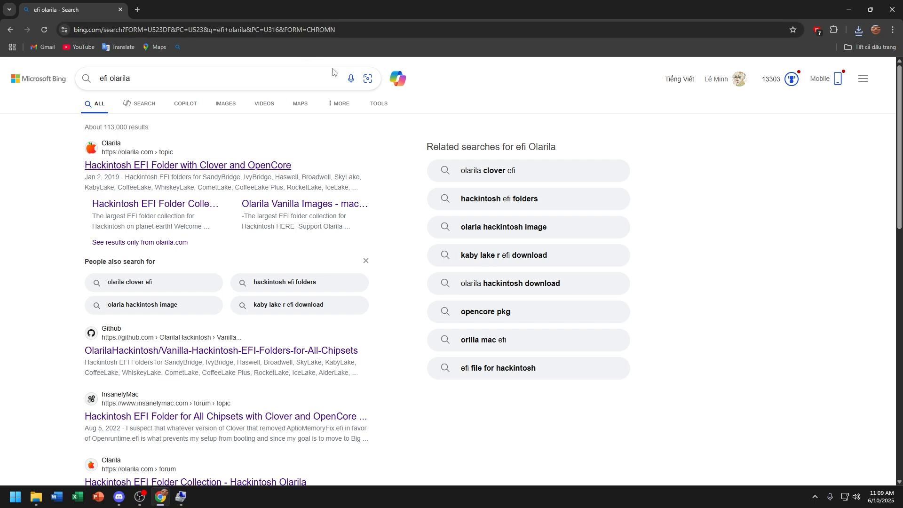
Step: Search for "proper tree github" and open the corpnewt/ProperTree repository from the results
left_click(336, 83)
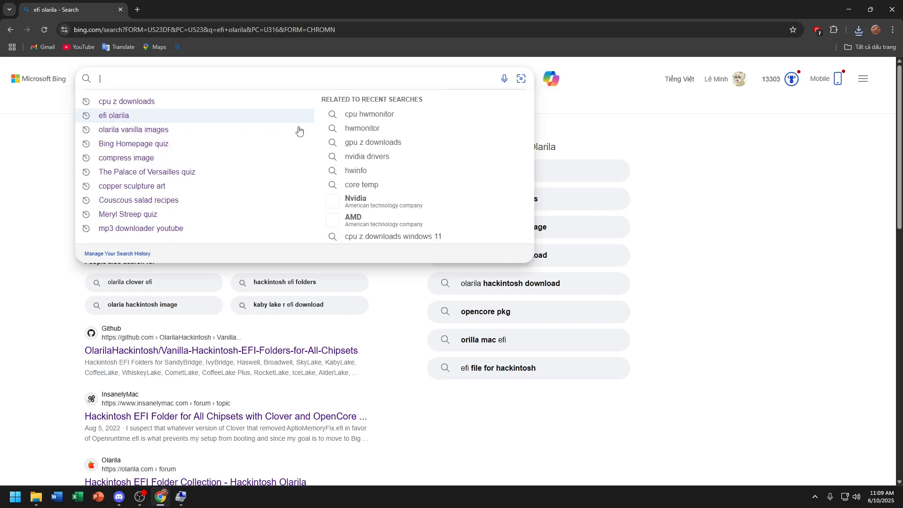
type("p")
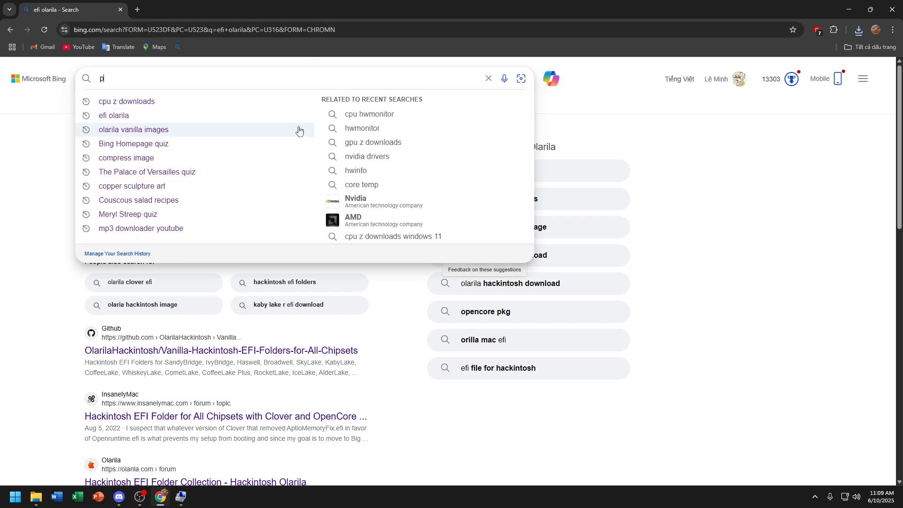
type("ro")
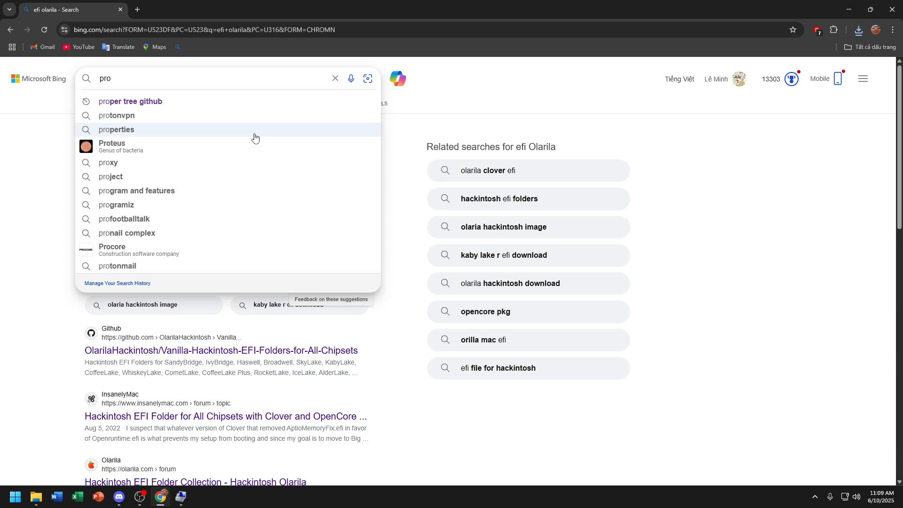
left_click(222, 105)
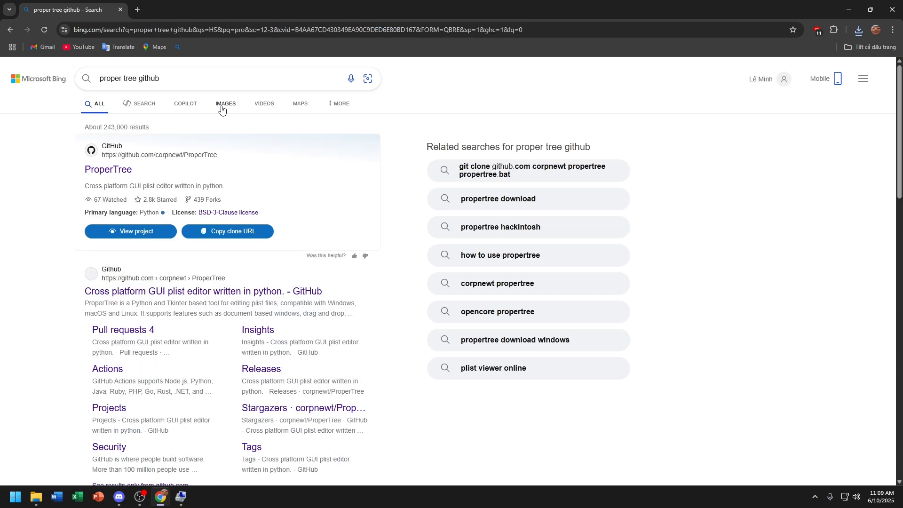
left_click(129, 171)
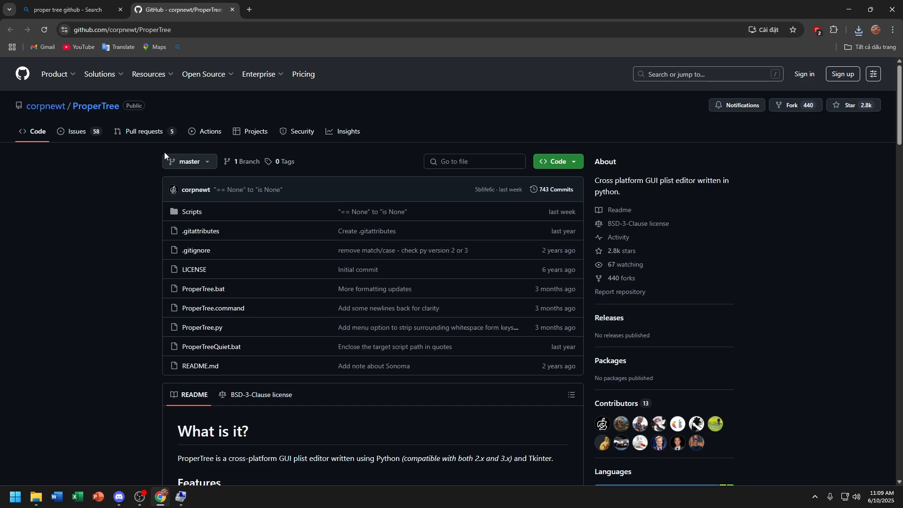
Step: Download the ProperTree repository as a ZIP and close its page
scroll(169, 154, "down", 1)
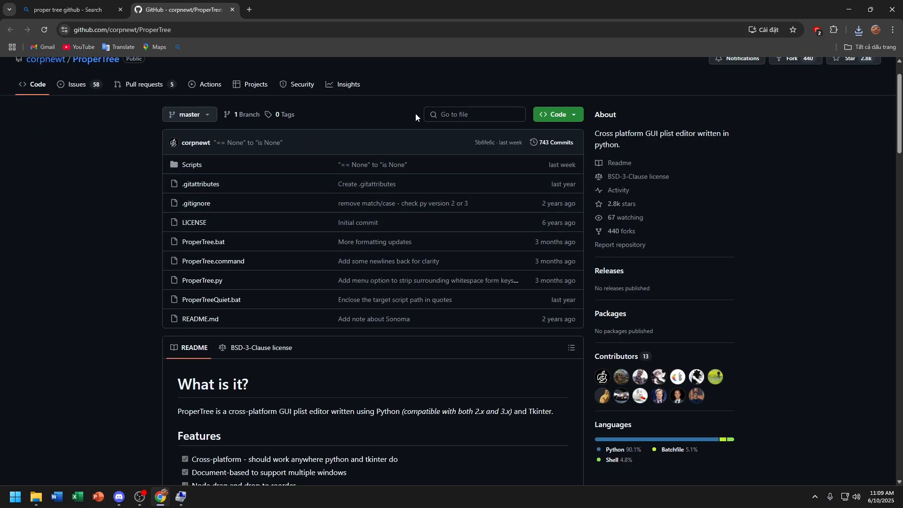
left_click(567, 120)
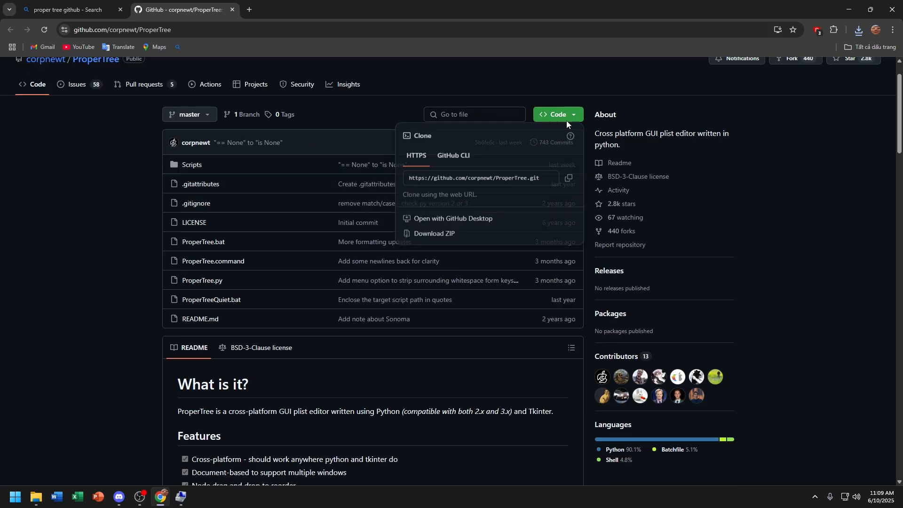
left_click(471, 240)
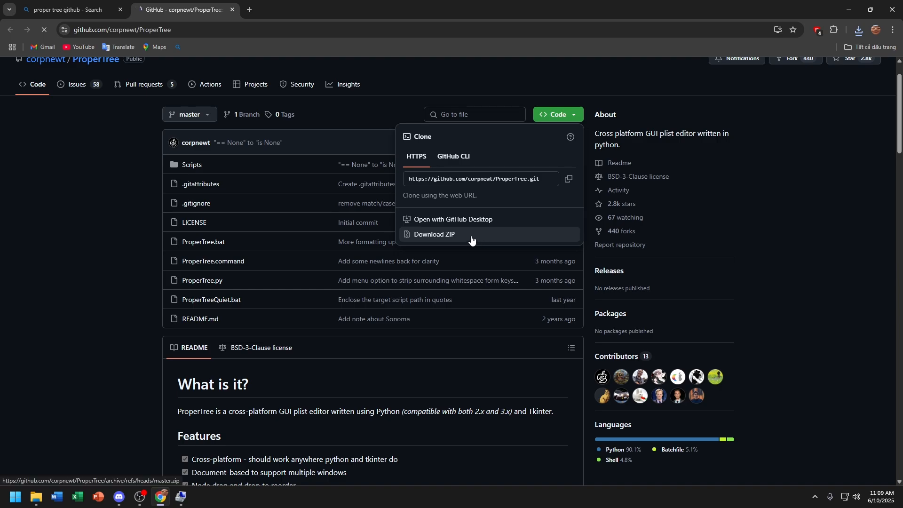
left_click(232, 9)
Step: Search for "generate smbios" and open the corpnewt/GenSMBIOS repository from the results
left_click(341, 80)
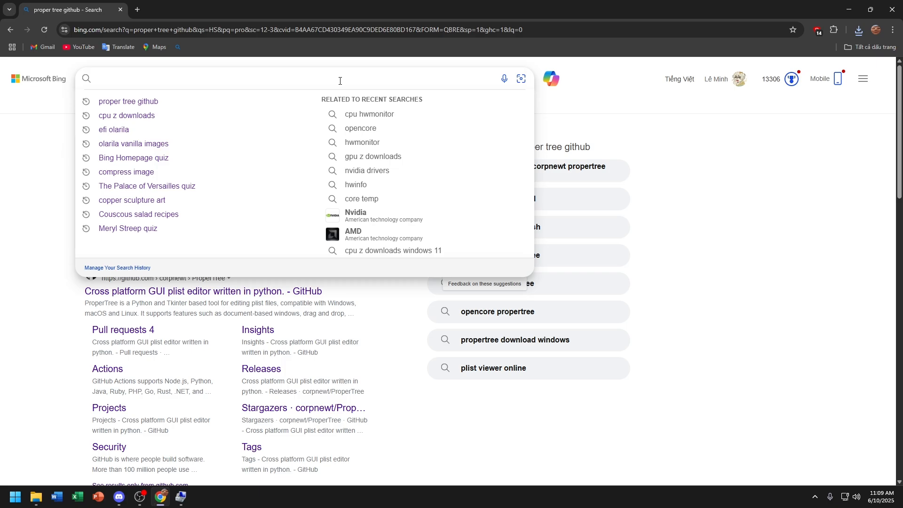
type("gen")
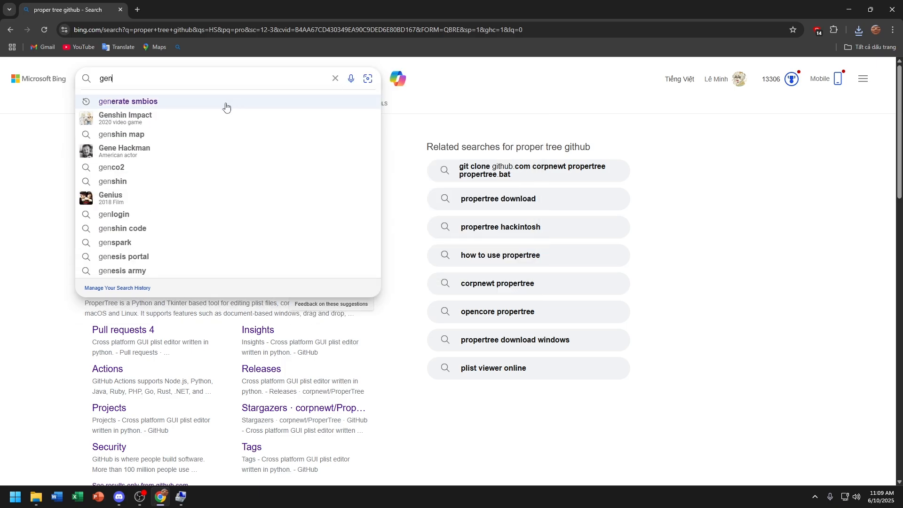
left_click(226, 107)
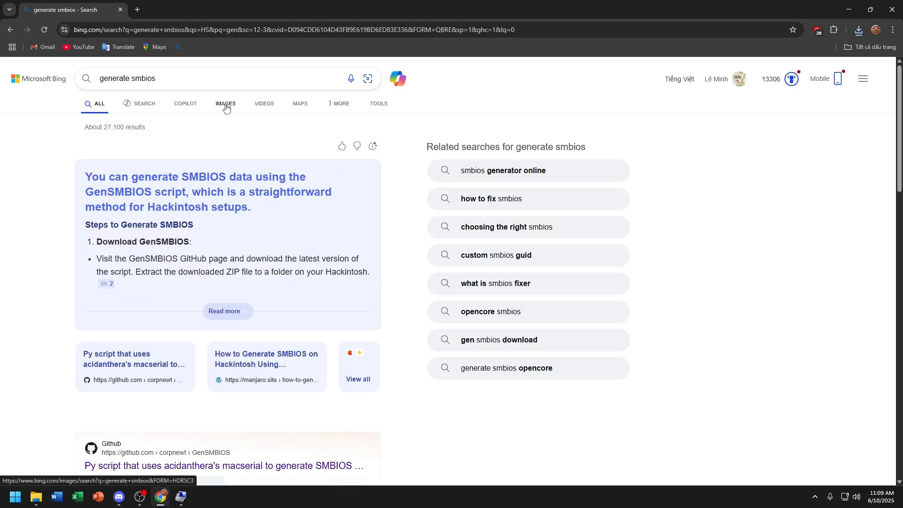
scroll(211, 282, "down", 2)
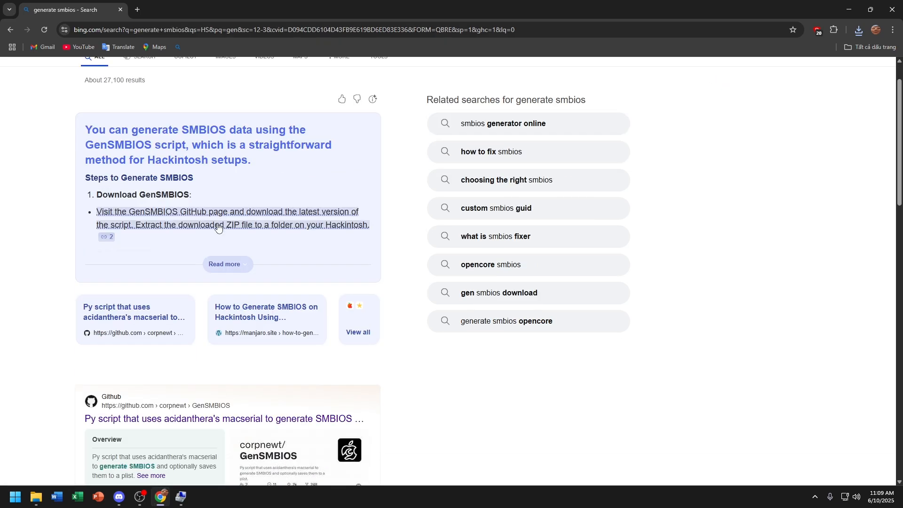
left_click(196, 372)
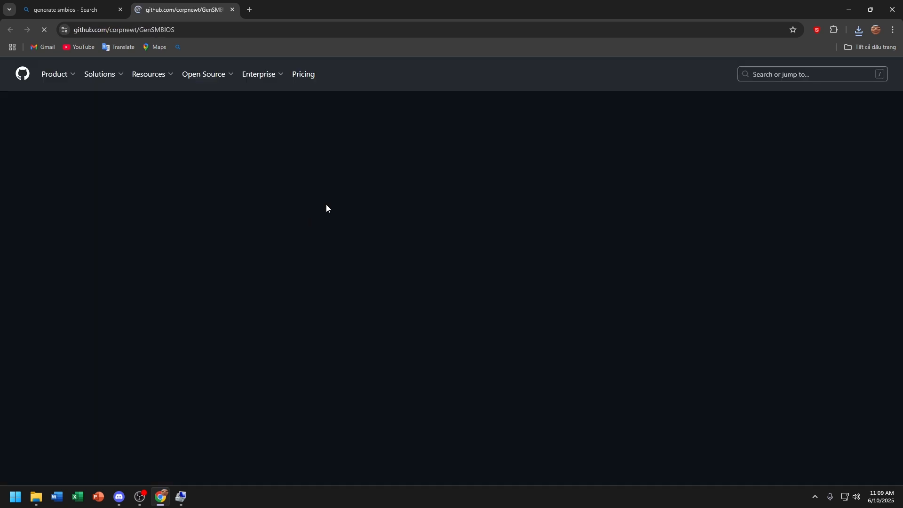
Step: Download the GenSMBIOS repository as a ZIP and close its page
left_click(571, 161)
left_click(483, 281)
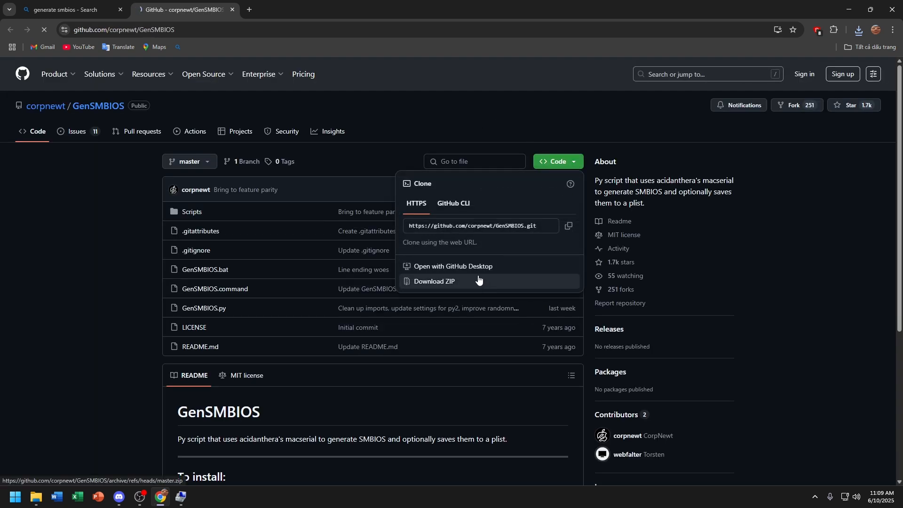
left_click(233, 8)
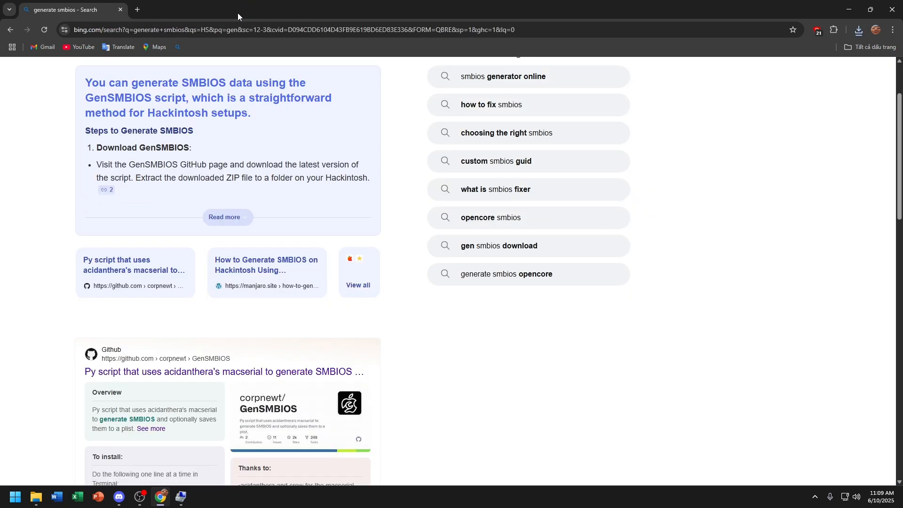
Step: Replace the search query with "explorer++" and run the search
scroll(335, 83, "up", 2)
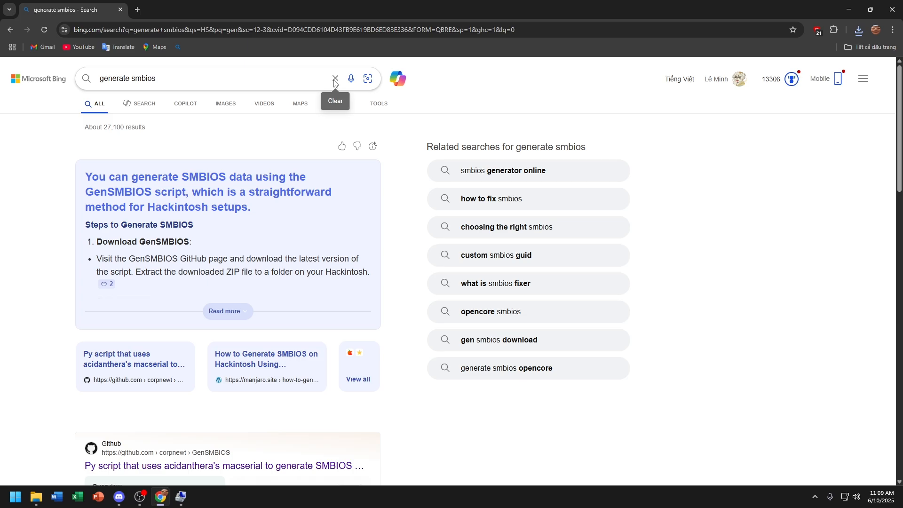
left_click(335, 79)
type("explore")
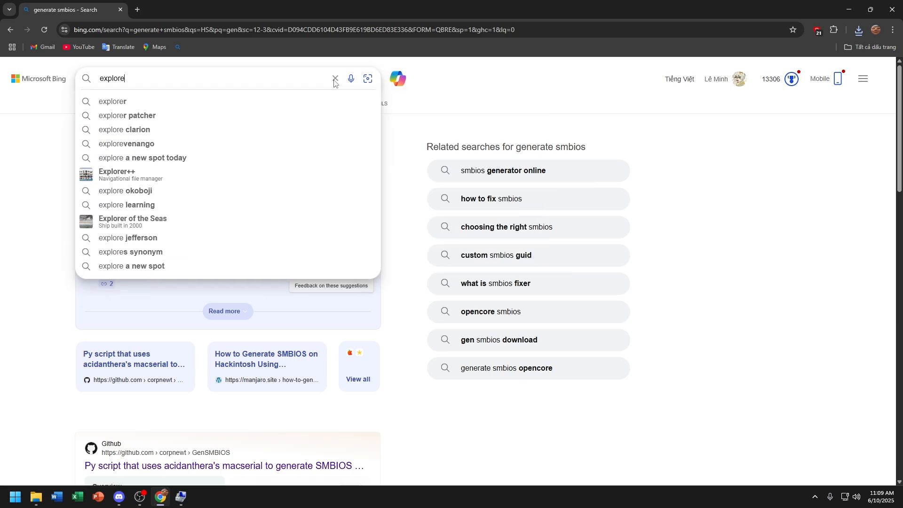
key("BackSpace")
key("BackSpace")
type("rer")
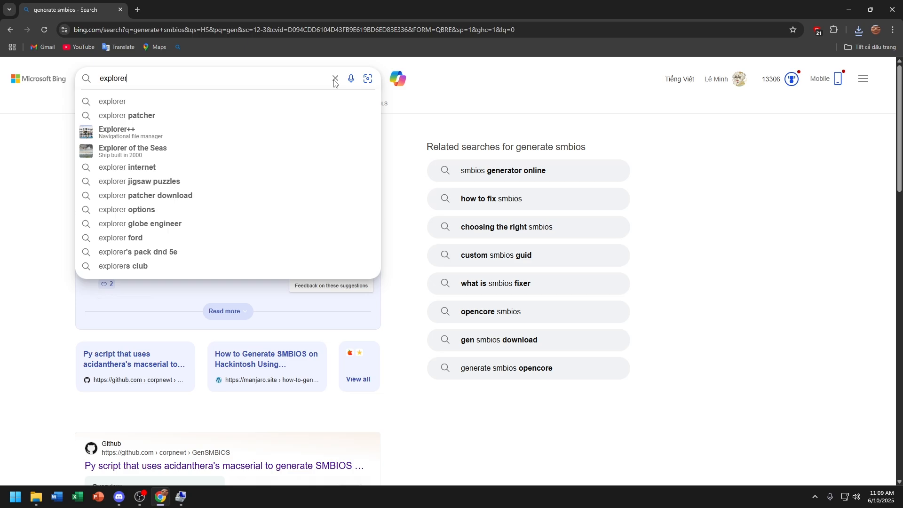
type("++")
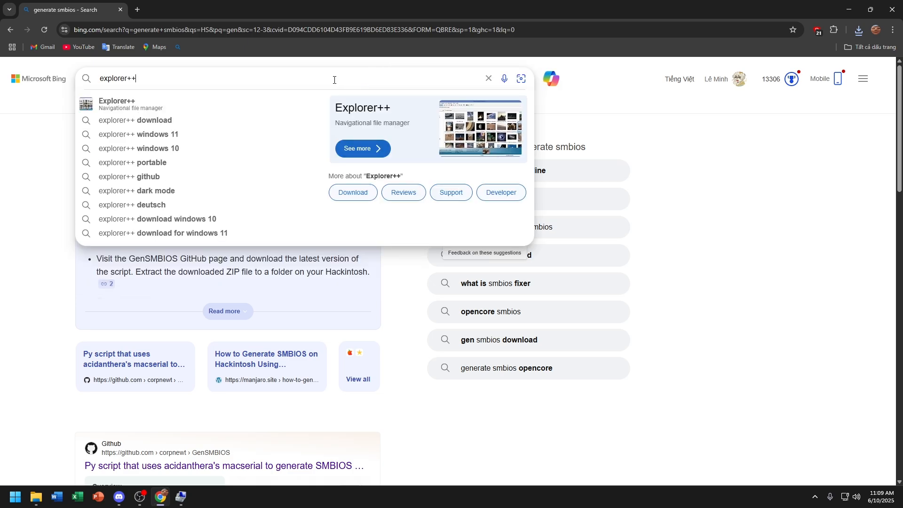
key("Return")
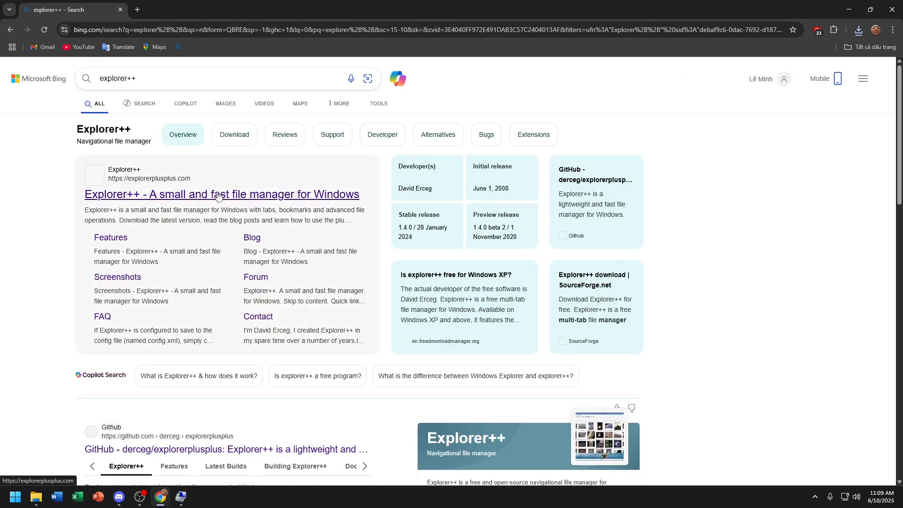
Step: Open the official Explorer++ site, download the 64-bit version 1.4.0 and close the page
left_click(218, 195)
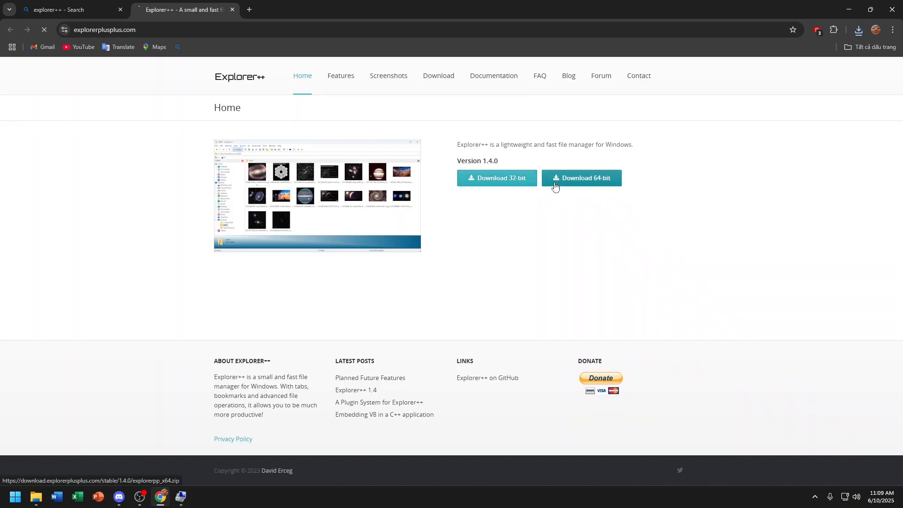
left_click(555, 184)
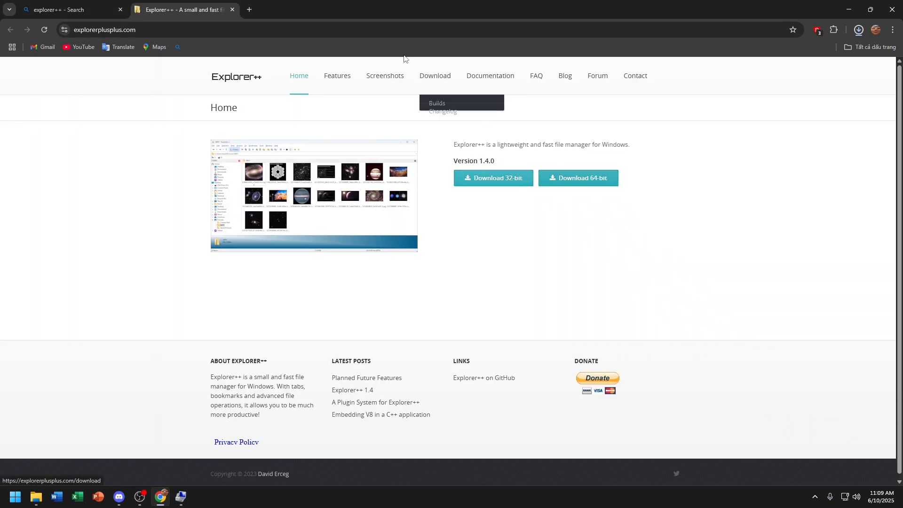
left_click(233, 13)
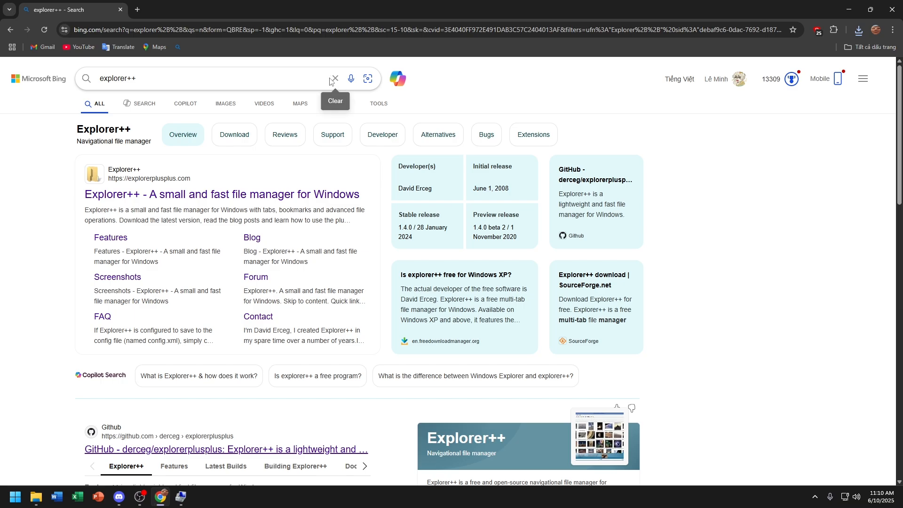
Step: Search for "balena etcher", open the Etcher website and go to its list of downloads
left_click(336, 80)
type("bal")
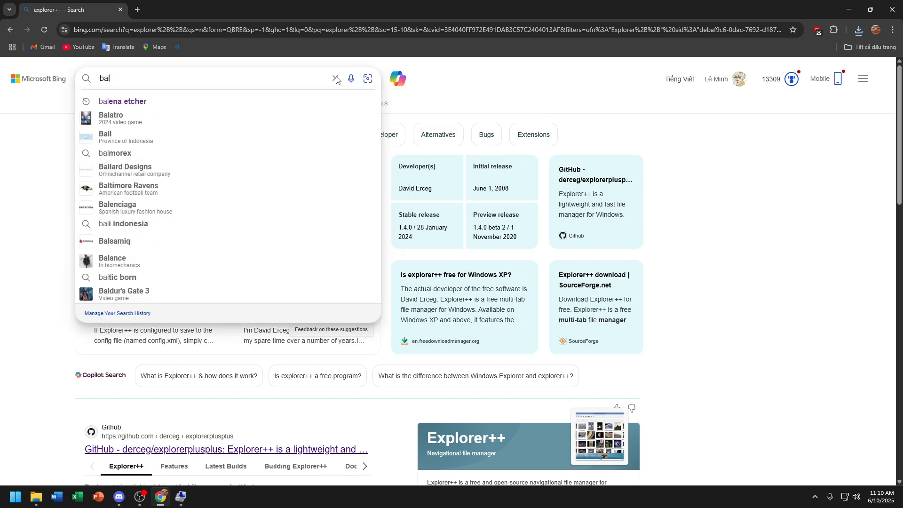
left_click(192, 102)
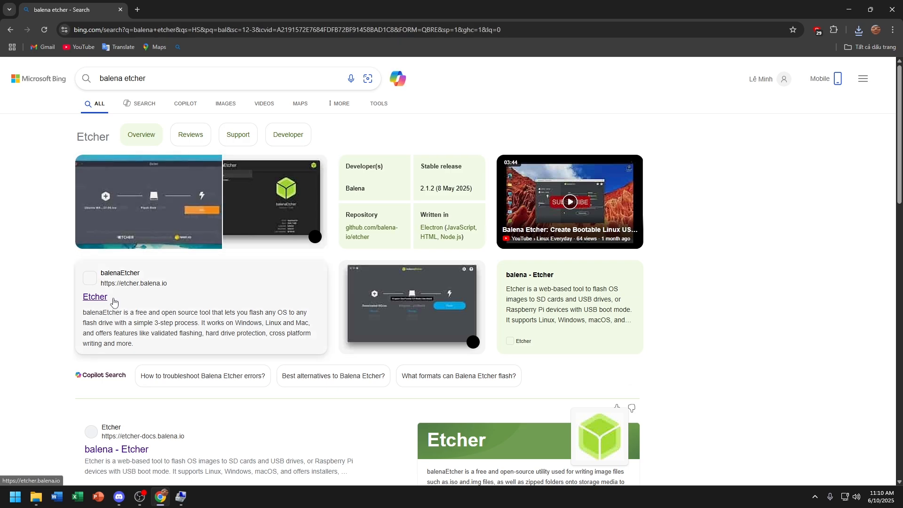
left_click(99, 297)
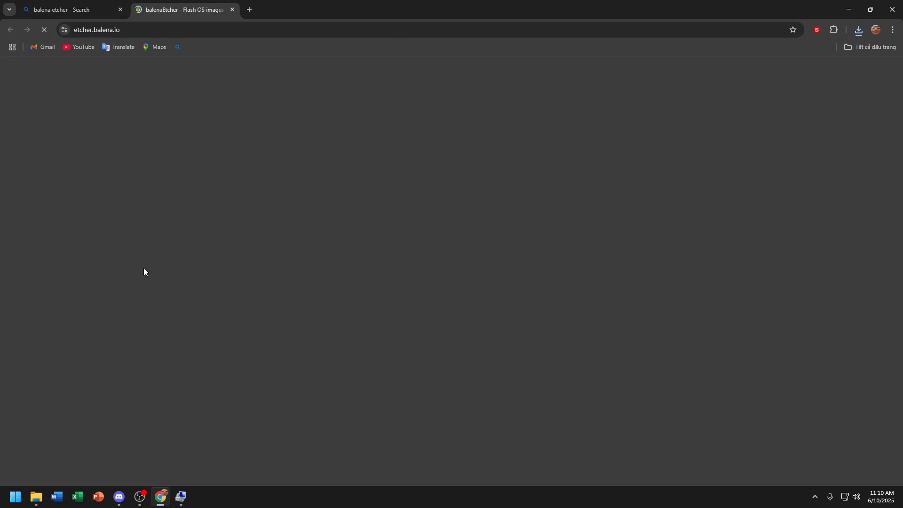
left_click(434, 352)
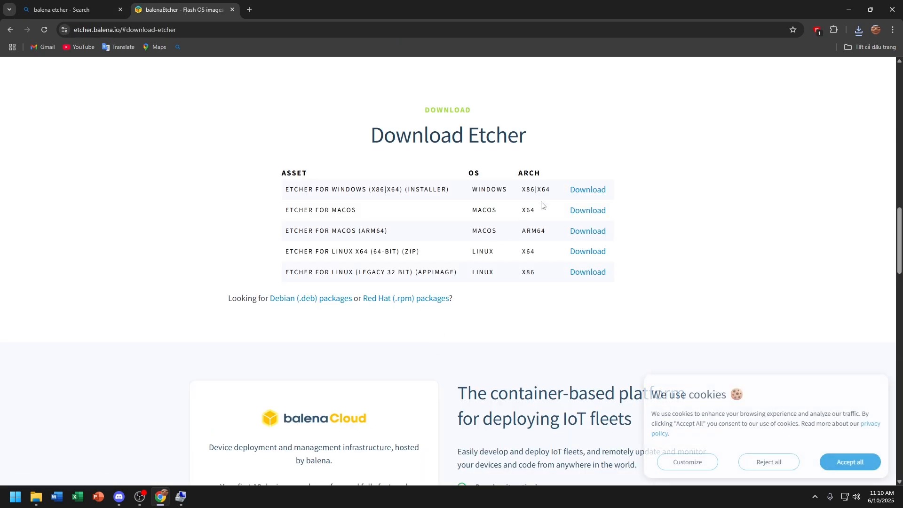
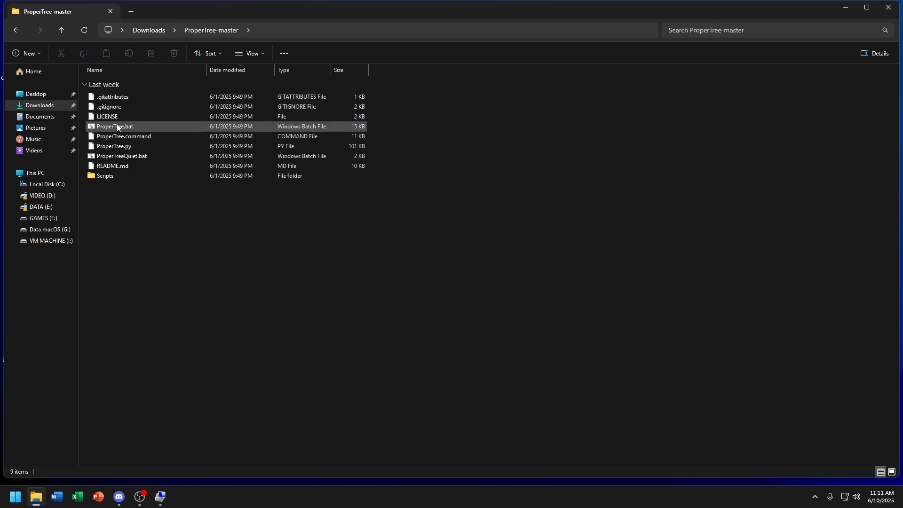
Step: Run ProperTree.bat and open config.plist from the EFI\OC folder of EFI.Opencore.Desktop.CoffeeLake in Downloads
right_click(118, 127)
left_click(133, 152)
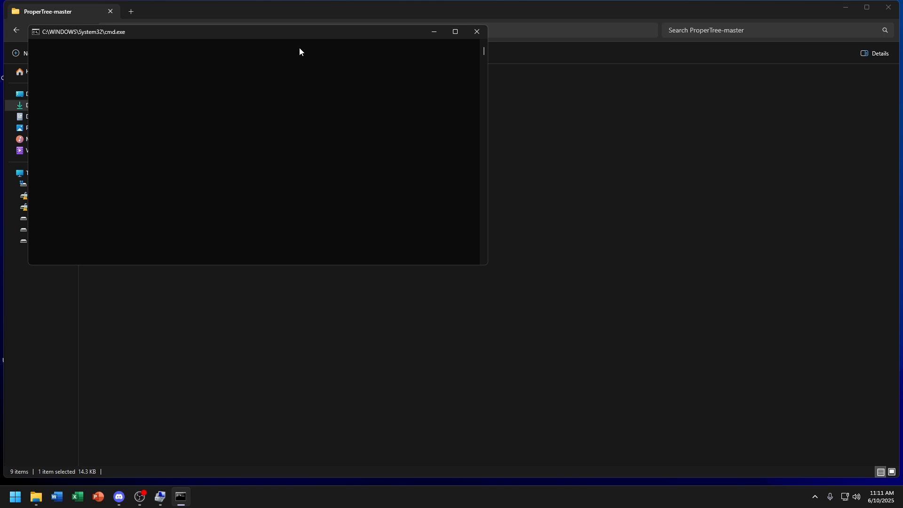
left_click(296, 161)
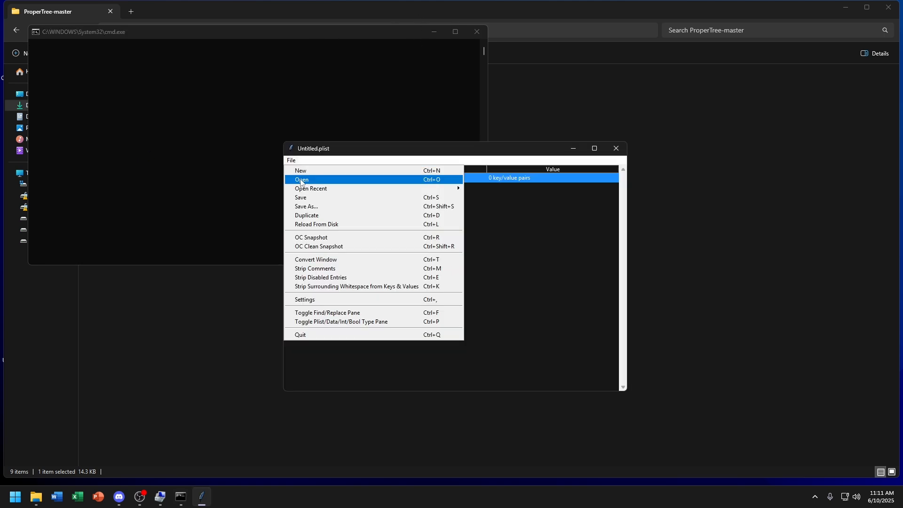
left_click(307, 180)
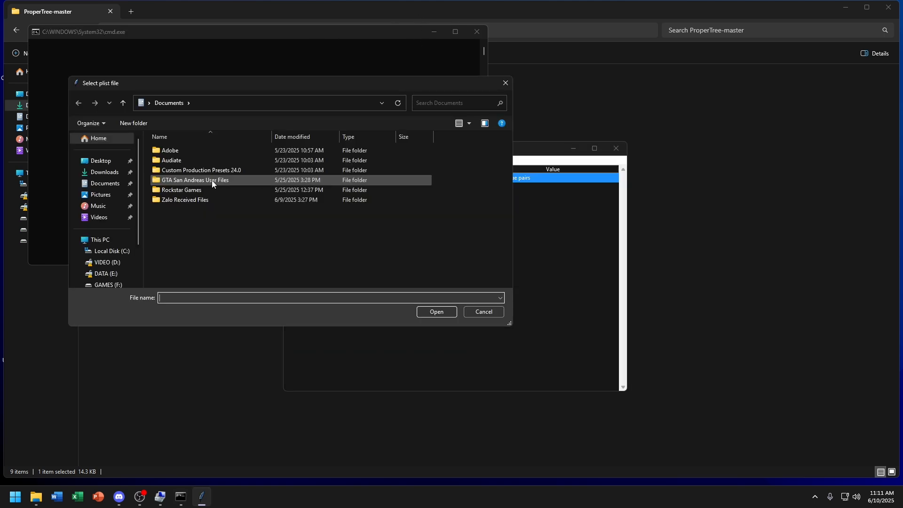
left_click(104, 172)
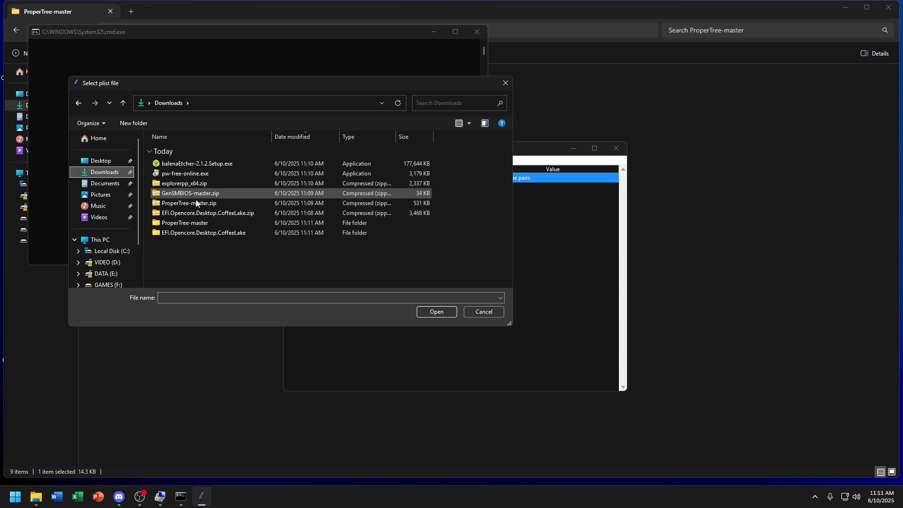
double_click(203, 233)
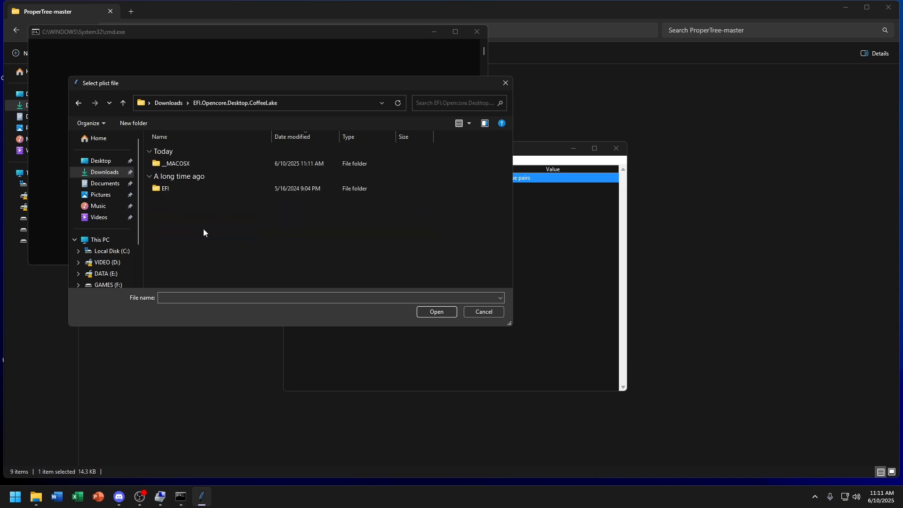
double_click(192, 186)
double_click(189, 178)
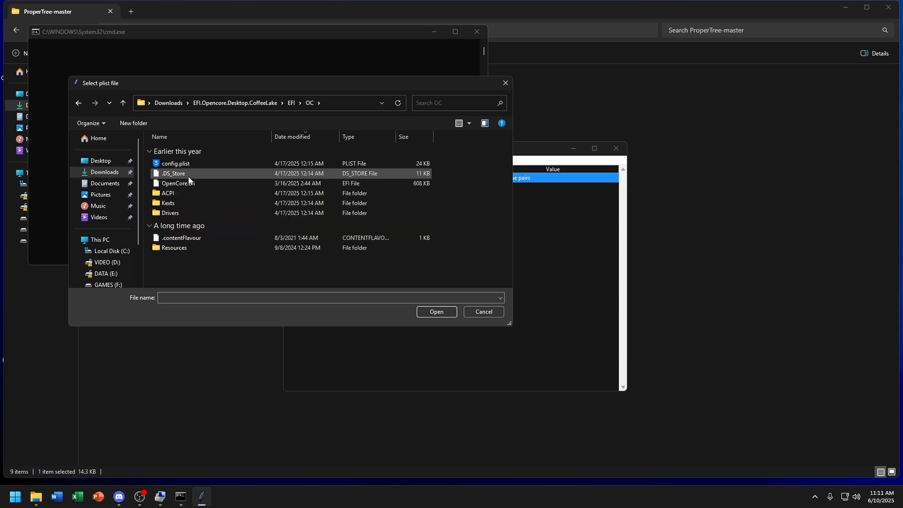
left_click(194, 165)
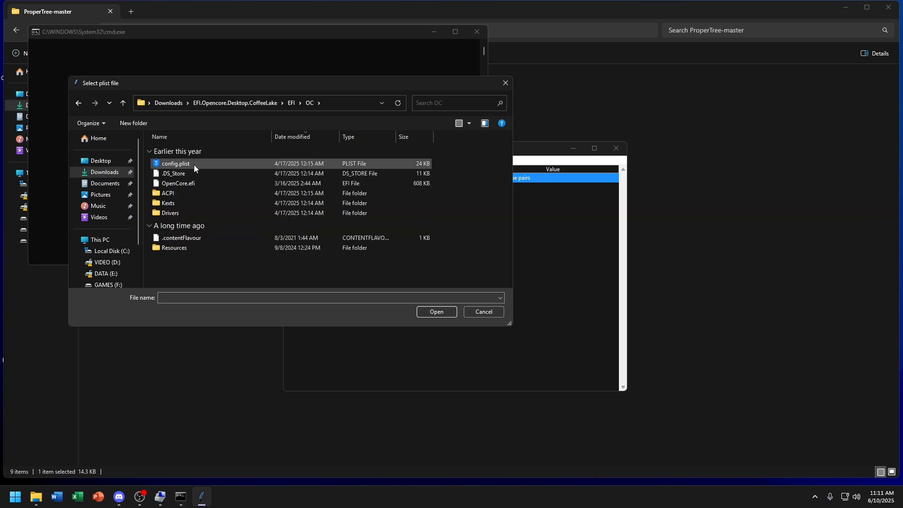
left_click(433, 314)
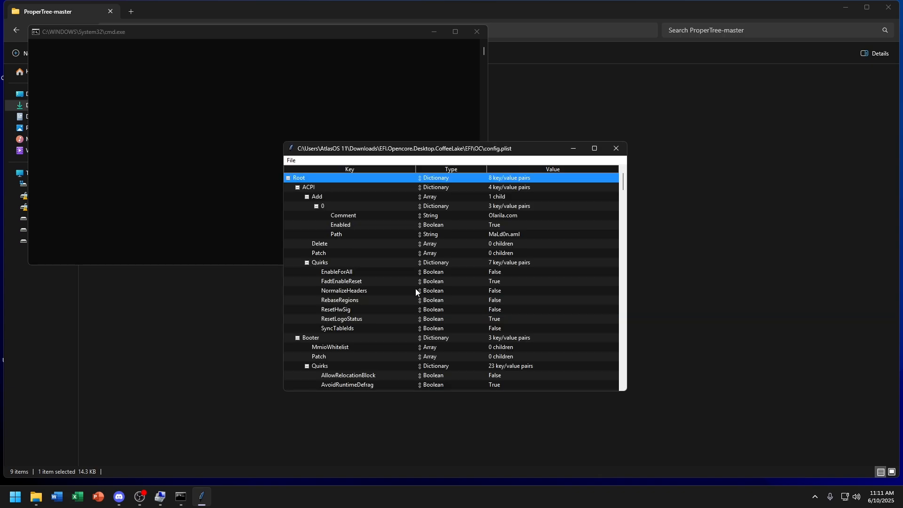
Step: Collapse the ACPI, Booter, DeviceProperties, Kernel, Misc and NVRAM sections of config.plist to reach PlatformInfo
left_click(298, 188)
left_click(297, 197)
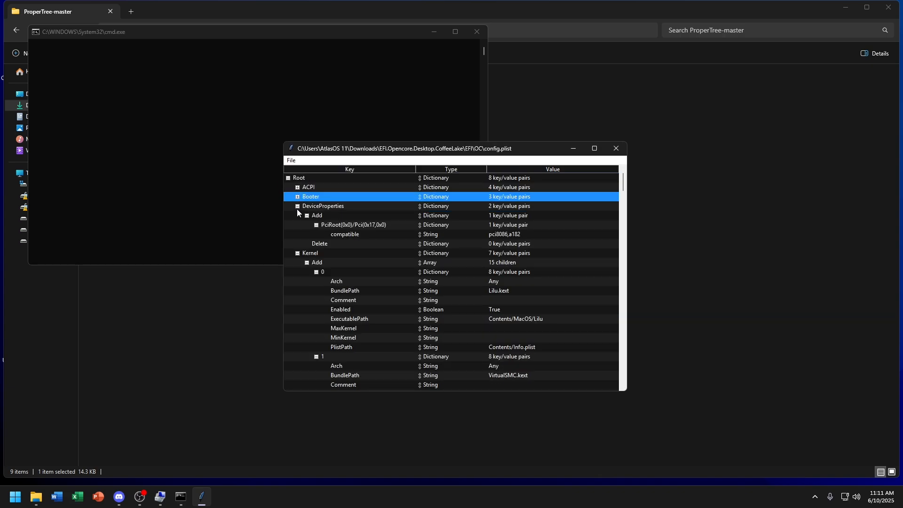
left_click(297, 206)
left_click(298, 216)
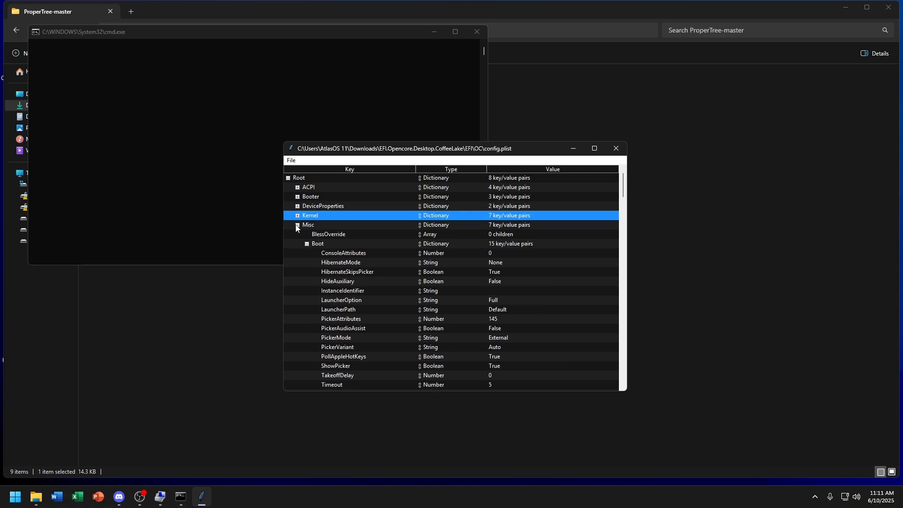
left_click(298, 225)
left_click(297, 235)
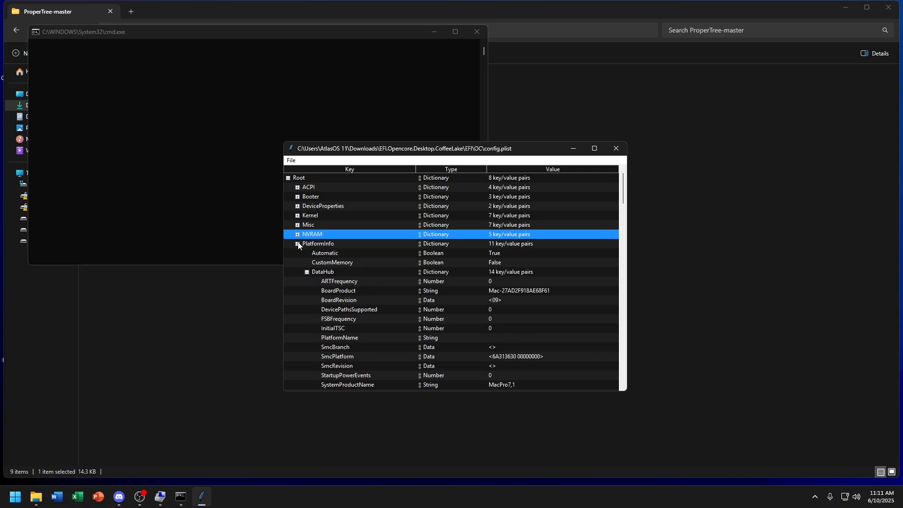
scroll(316, 243, "down", 1)
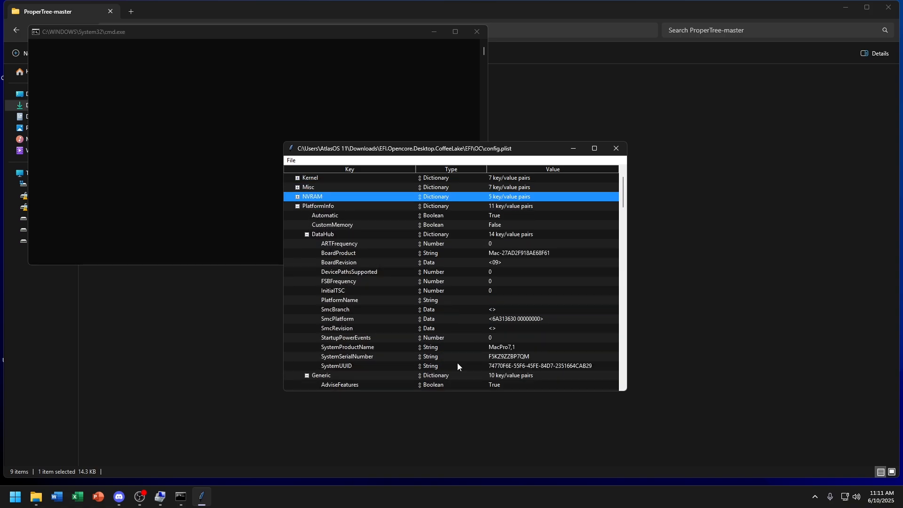
Step: Switch to Chrome and open the OpenCore Install Guide page "Choosing the right SMBIOS" at its iMac table
key("super")
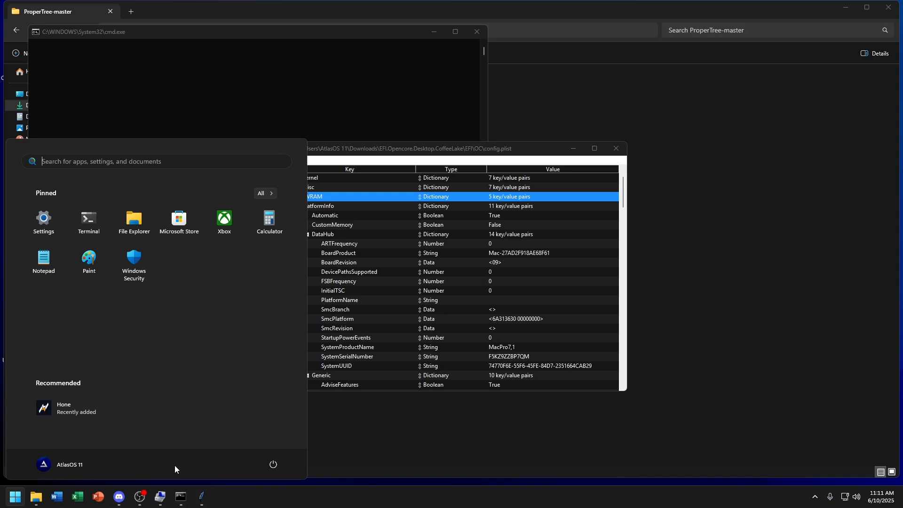
type("ch")
left_click(128, 230)
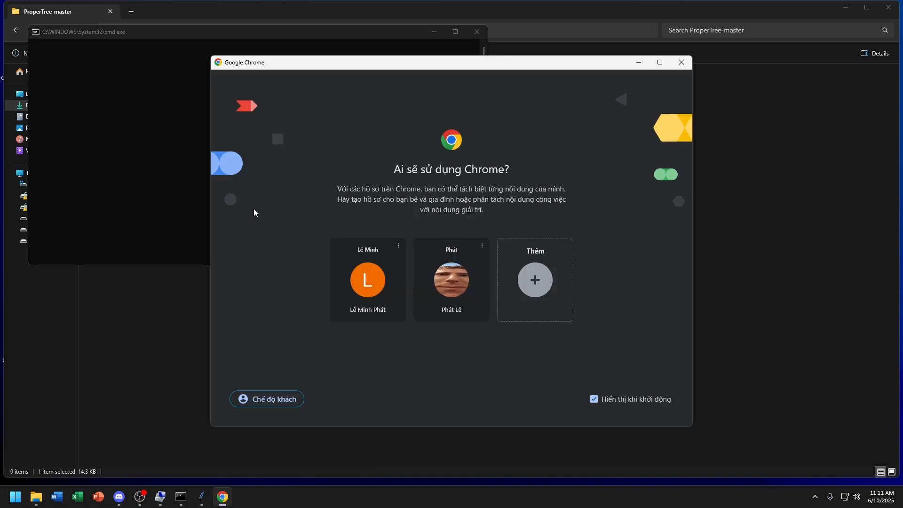
left_click(445, 276)
type("choos")
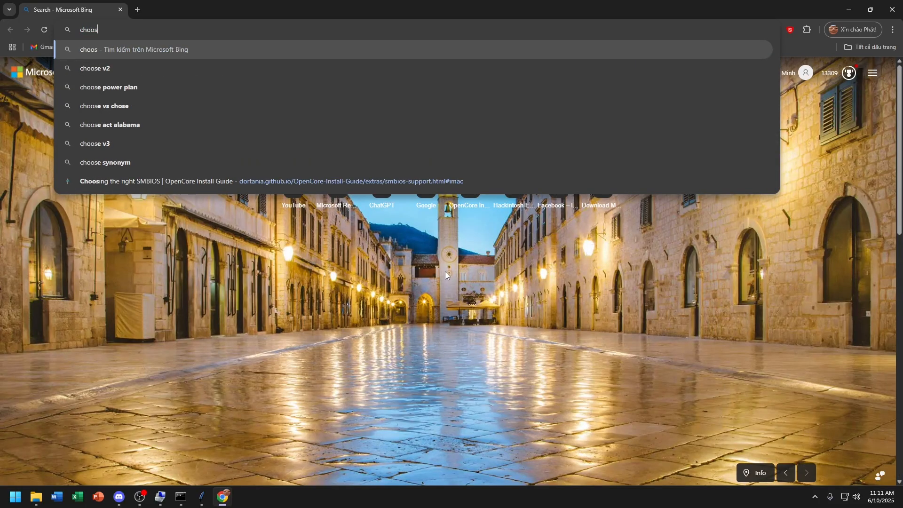
key("Up")
key("Return")
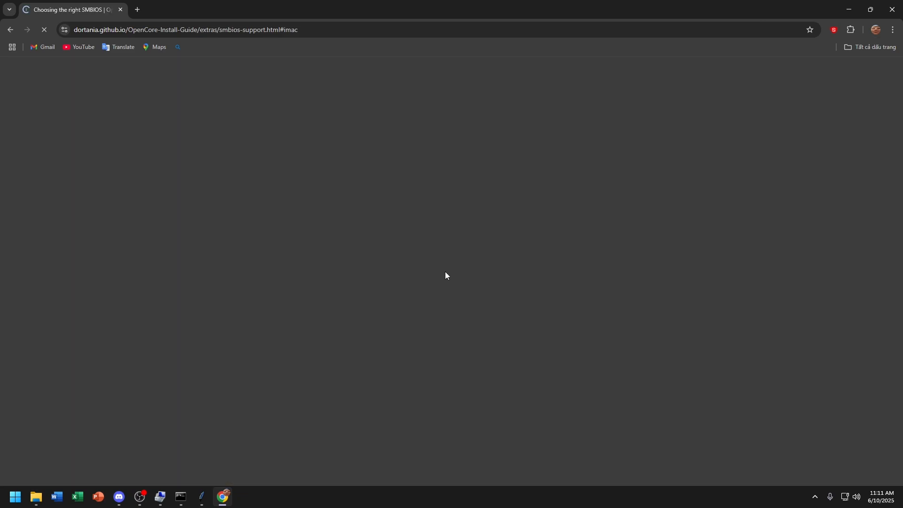
scroll(444, 273, "down", 1)
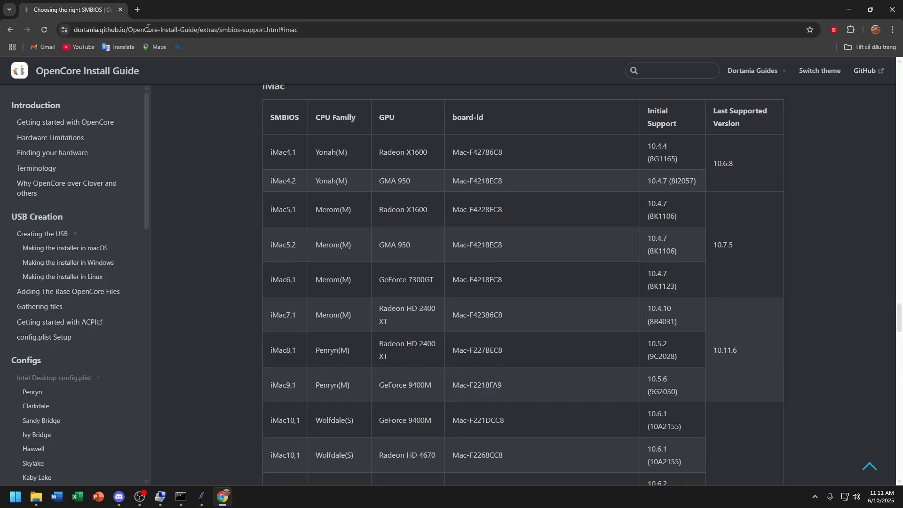
Step: Check the computer's processor model in Task Manager's performance view and close Task Manager
right_click(252, 490)
left_click(268, 461)
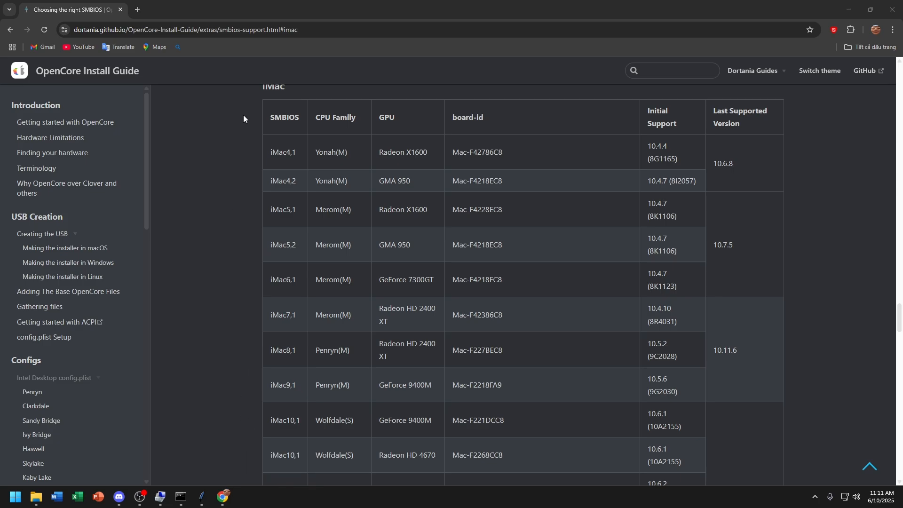
left_click(549, 103)
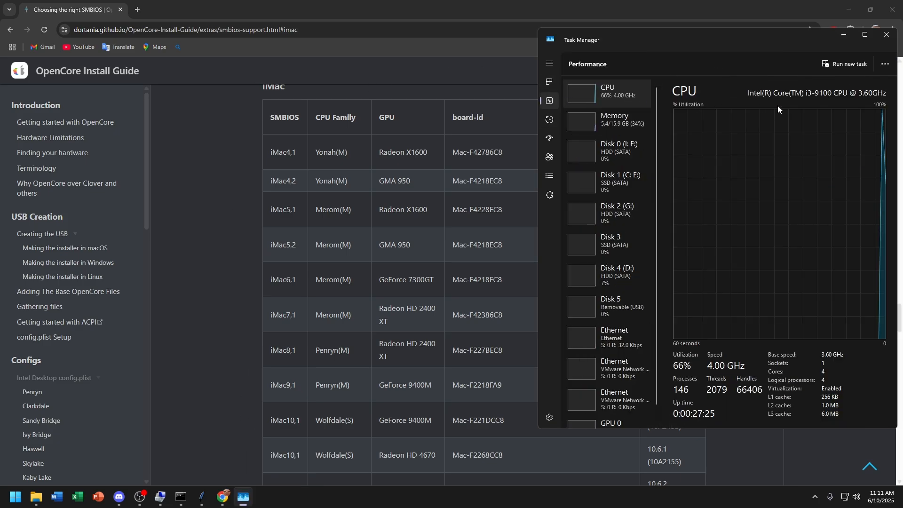
left_click(887, 34)
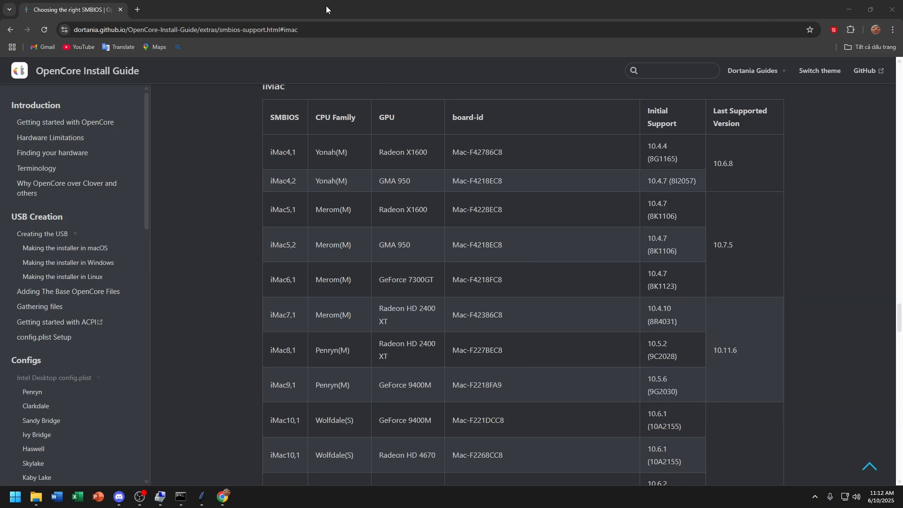
Step: Examine the guide's iMac, Mac Pro and Mac Mini tables for an SMBIOS matching Coffee Lake, and return to ProperTree
scroll(525, 139, "down", 9)
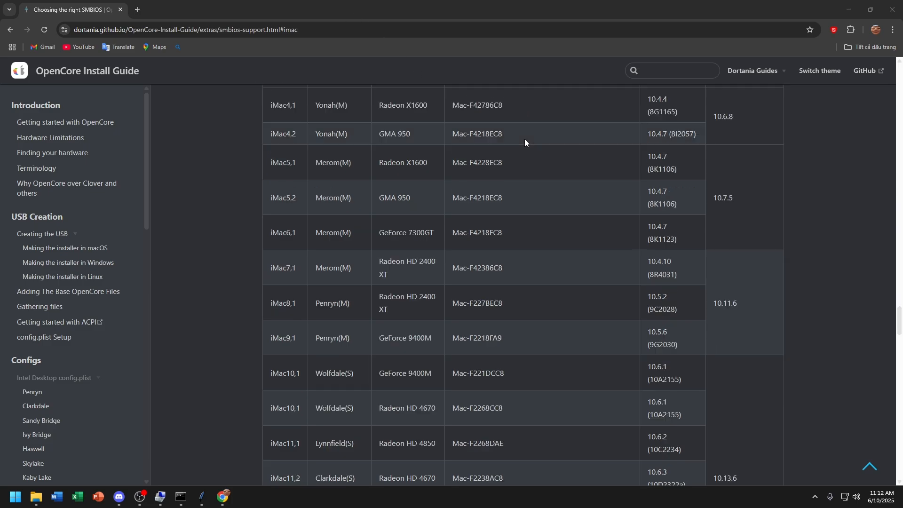
scroll(531, 149, "down", 12)
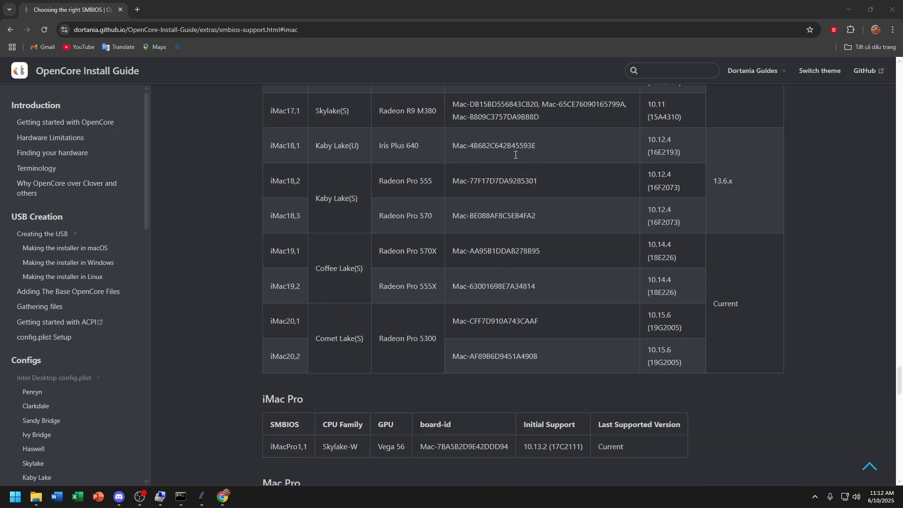
scroll(331, 213, "up", 3)
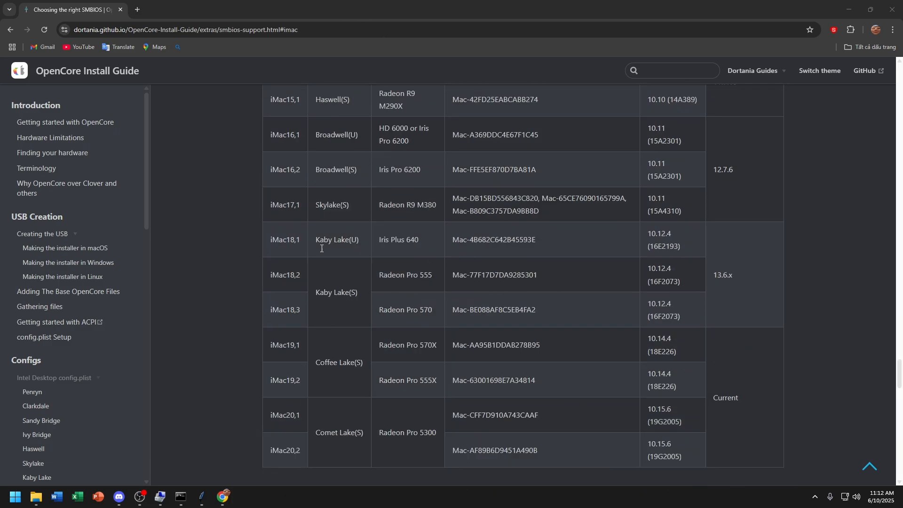
scroll(322, 248, "down", 9)
scroll(320, 262, "down", 4)
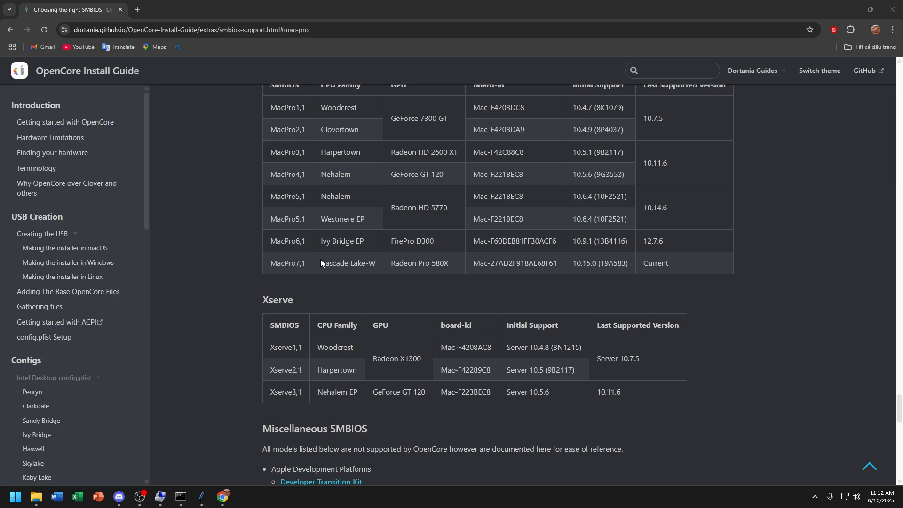
scroll(321, 262, "up", 3)
scroll(320, 262, "up", 18)
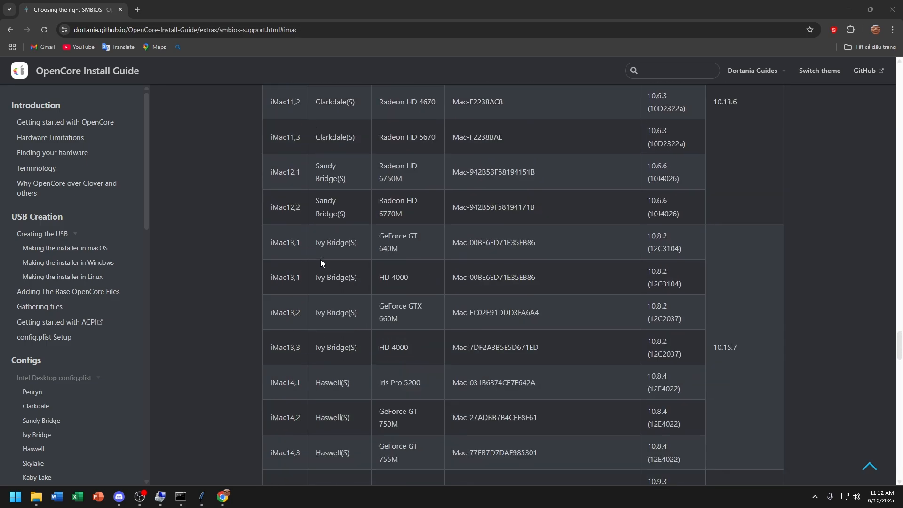
scroll(321, 262, "up", 12)
scroll(322, 258, "up", 6)
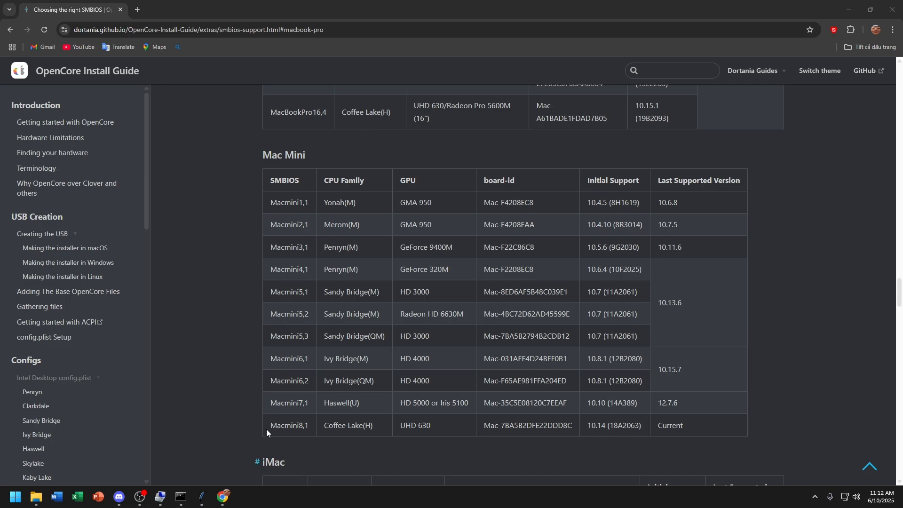
left_click_drag(270, 423, 292, 433)
left_click(295, 433)
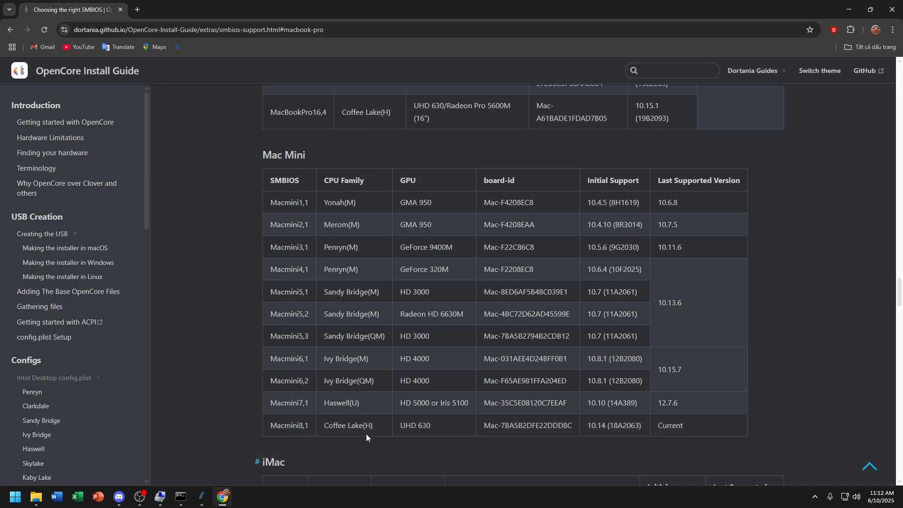
left_click(848, 9)
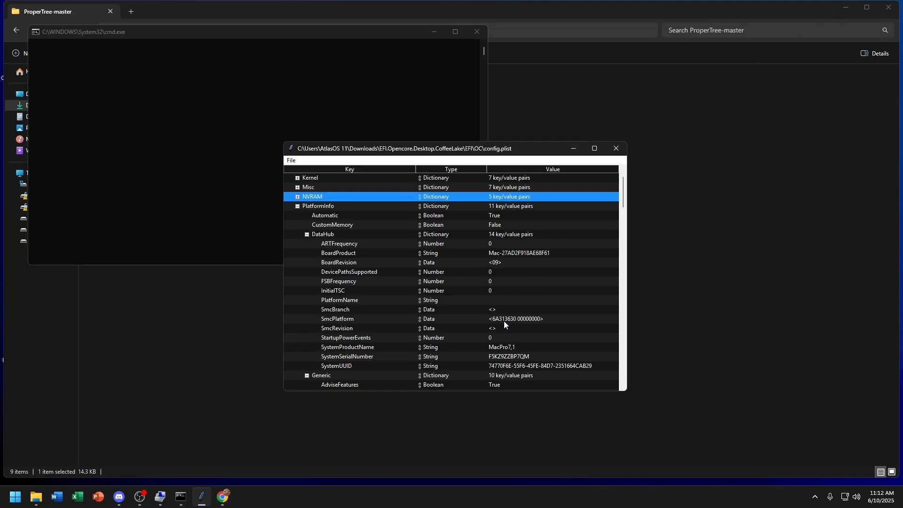
Step: Set SystemProductName in the DataHub section of PlatformInfo to Macmini8,1
double_click(513, 347)
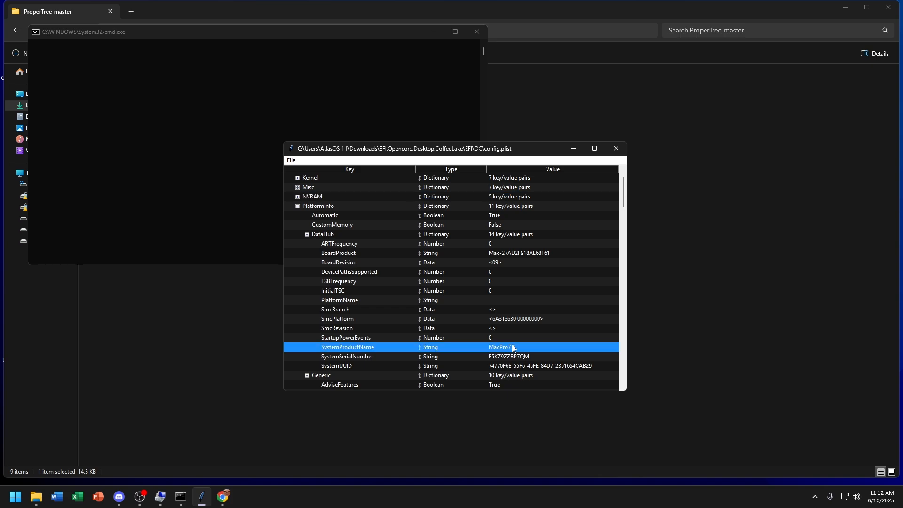
type("Macm")
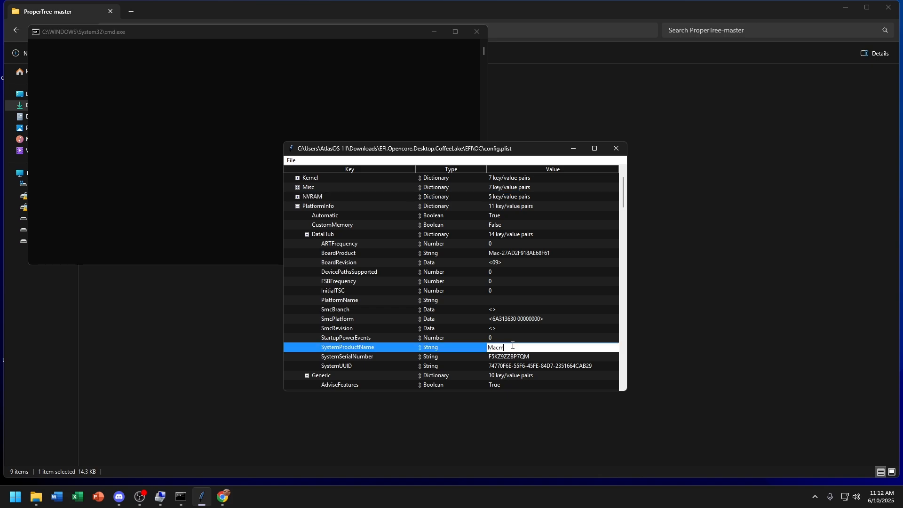
type("ini8,1")
key("Return")
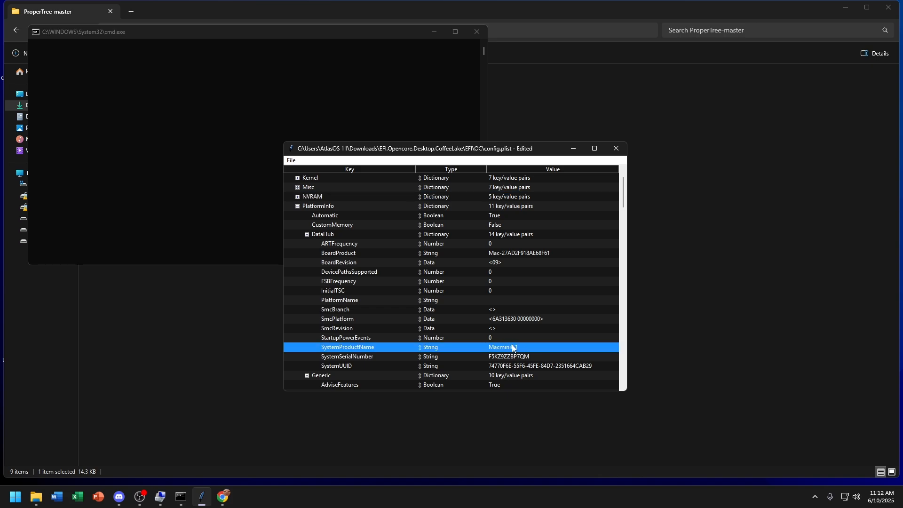
Step: Set SystemProductName in the Generic section of PlatformInfo to Macmini8,1
scroll(503, 292, "down", 1)
scroll(505, 291, "down", 2)
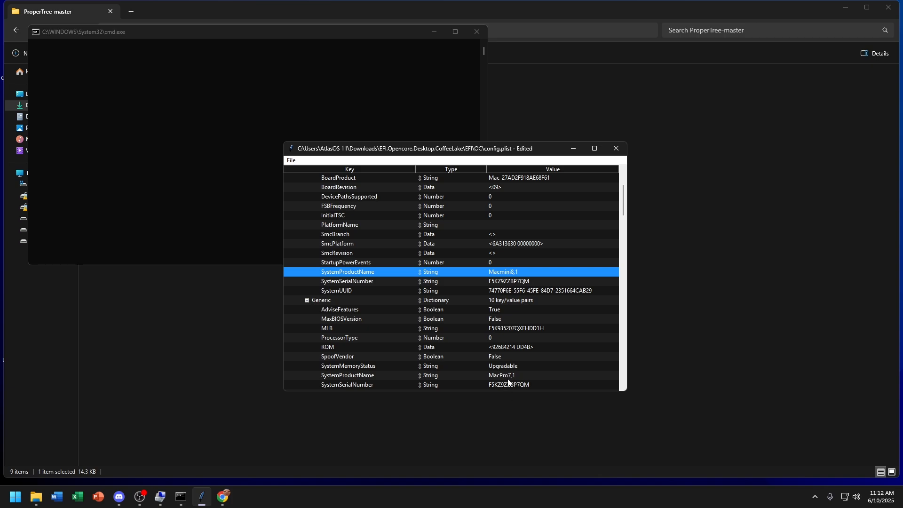
double_click(508, 377)
type("Macmini")
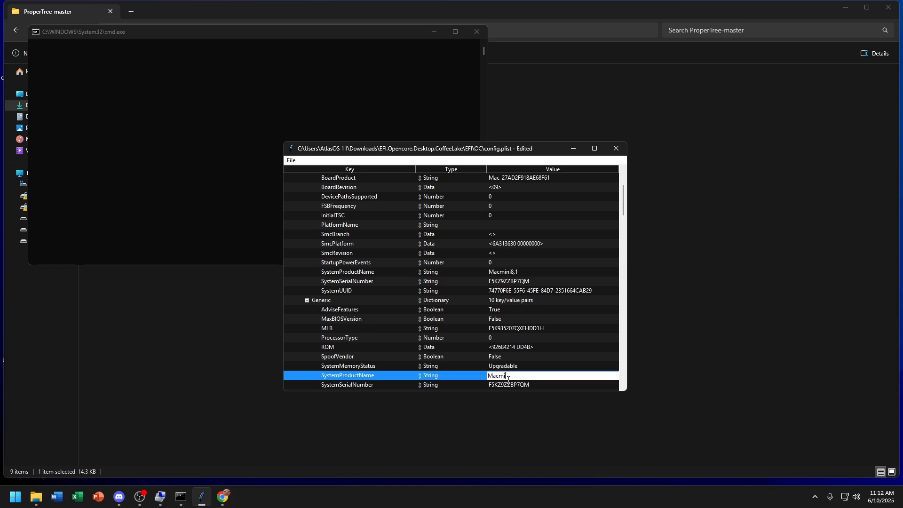
type("8,1")
key("Return")
Step: Set BoardVersion in the SMBIOS section of PlatformInfo to Macmini8,1
scroll(529, 303, "down", 4)
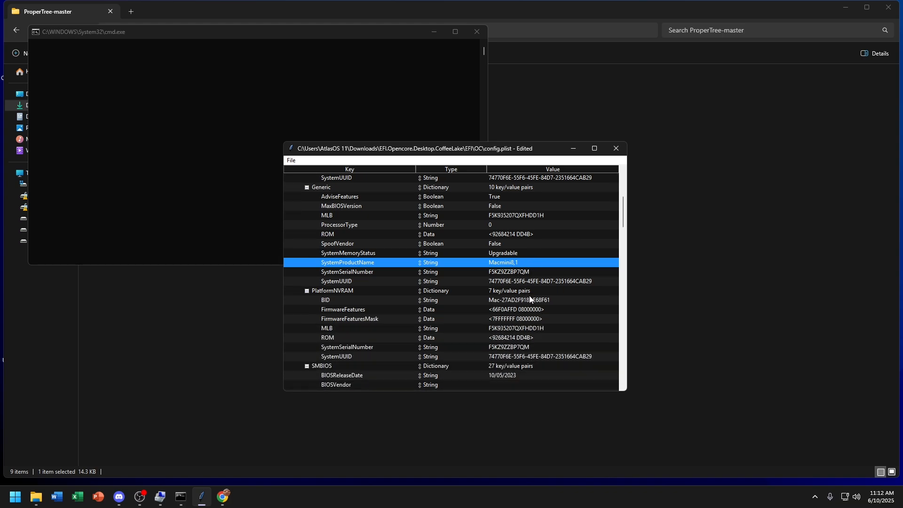
scroll(531, 300, "down", 4)
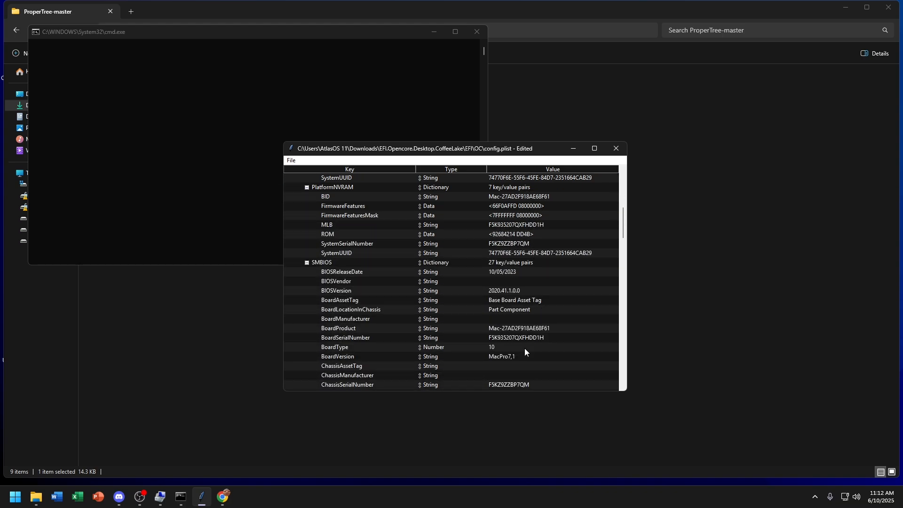
double_click(512, 360)
type("Macmini8")
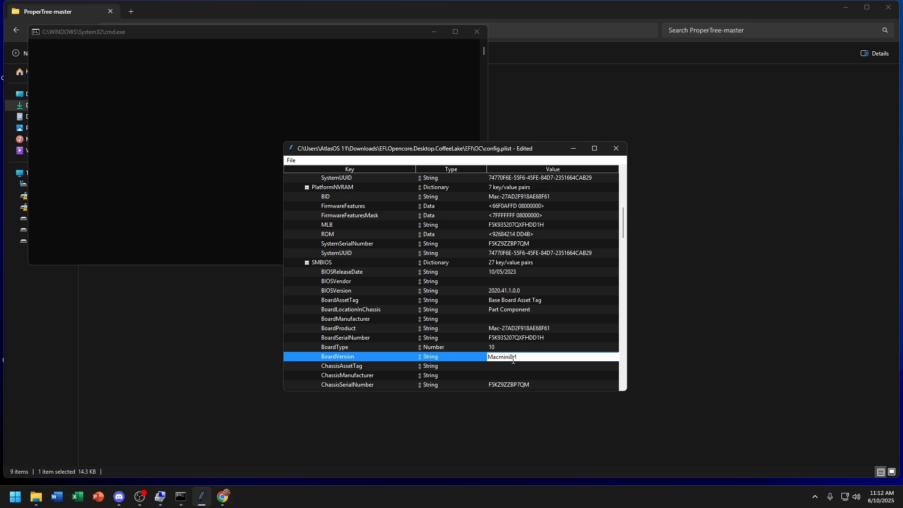
key("Return")
Step: Set SystemProductName in the SMBIOS section of PlatformInfo to Macmini8,1
scroll(513, 360, "down", 2)
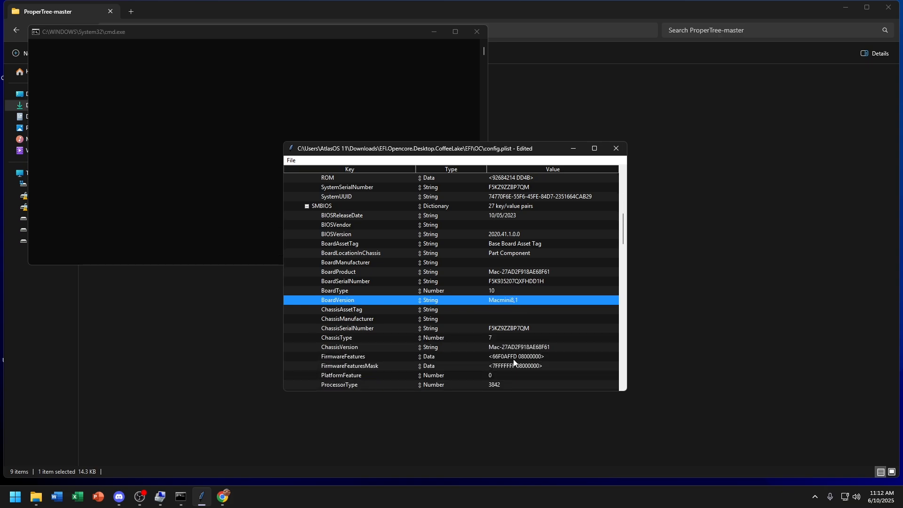
scroll(516, 353, "down", 1)
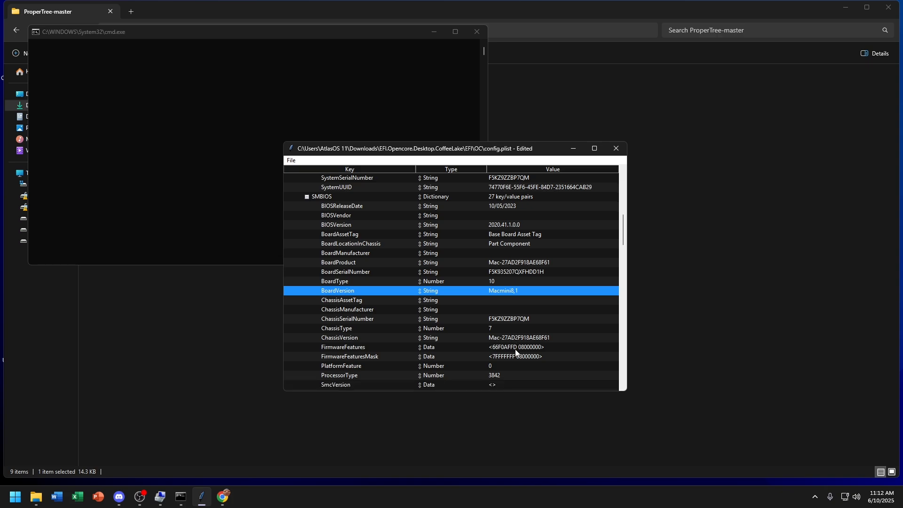
scroll(515, 349, "down", 1)
scroll(501, 366, "down", 1)
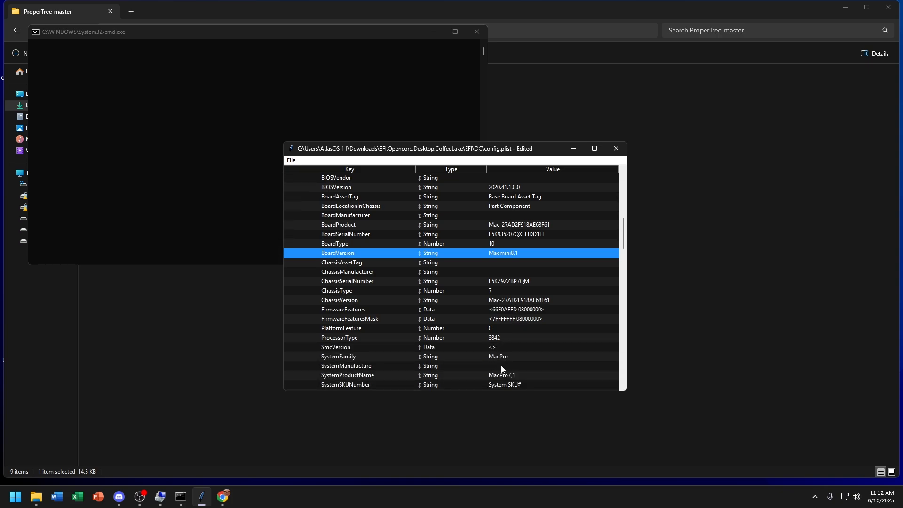
scroll(527, 355, "down", 1)
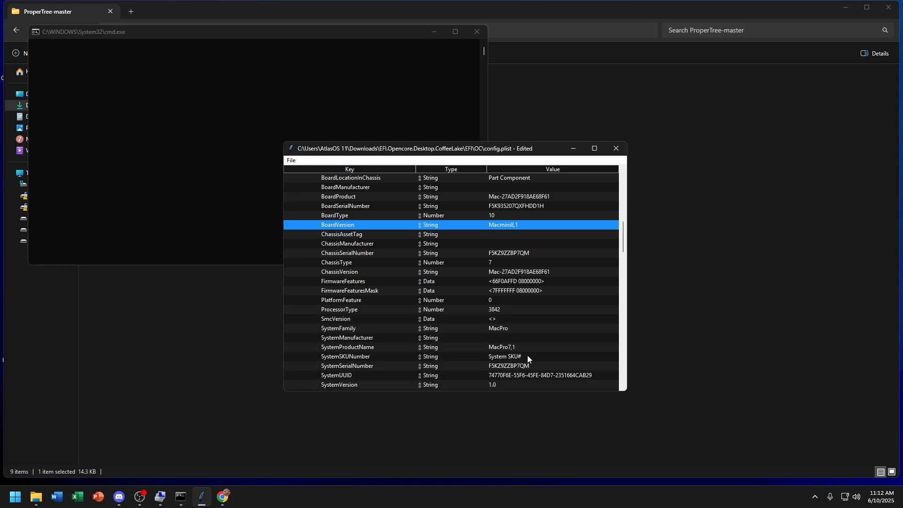
double_click(500, 348)
type("Mac")
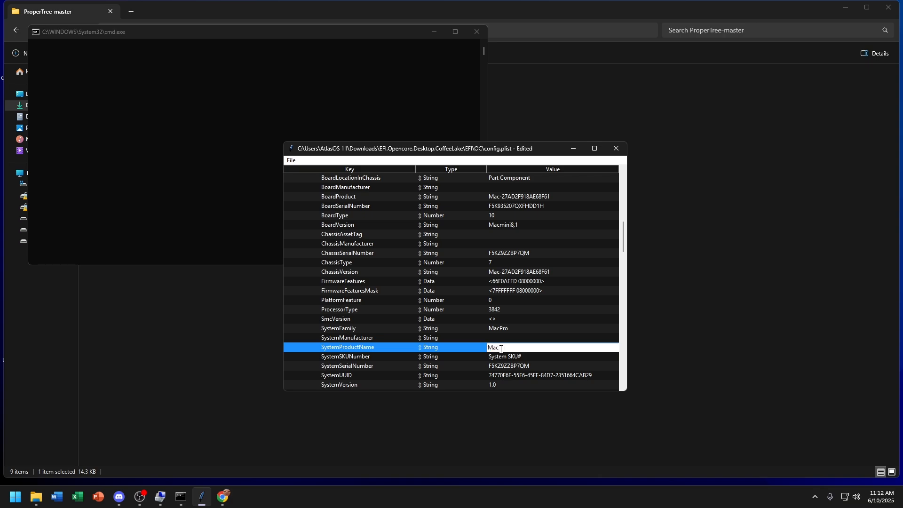
type("mini8,1")
key("Return")
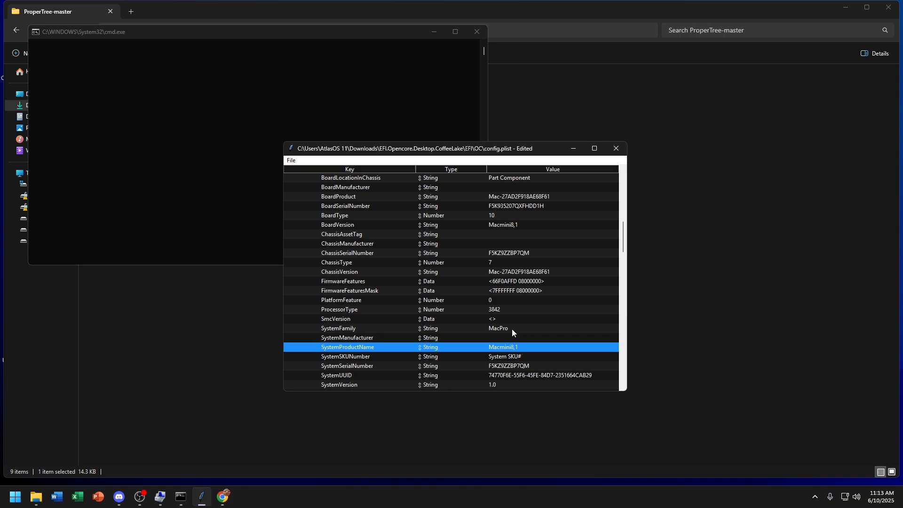
Step: Set SystemFamily in the SMBIOS section of PlatformInfo to Macmini
double_click(512, 329)
type("Macm")
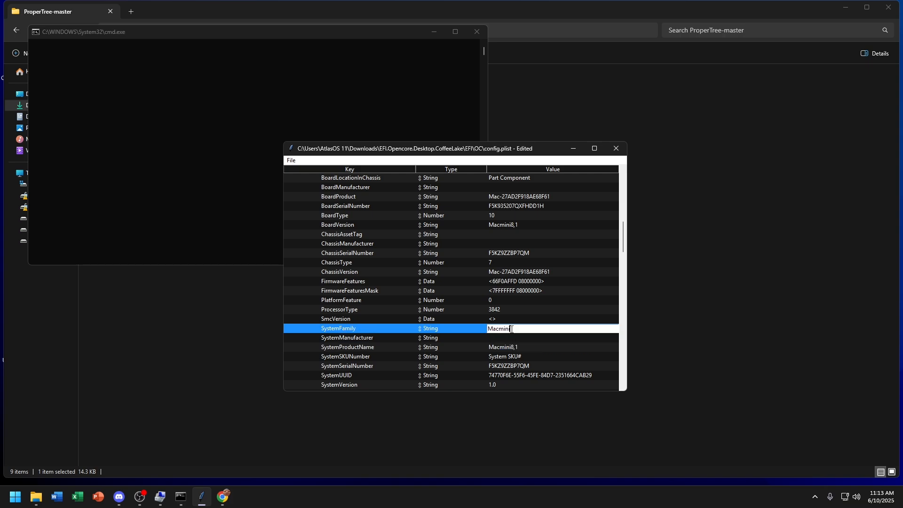
type("ini")
key("Return")
Step: Close ProperTree and save the changes to config.plist
scroll(518, 323, "down", 4)
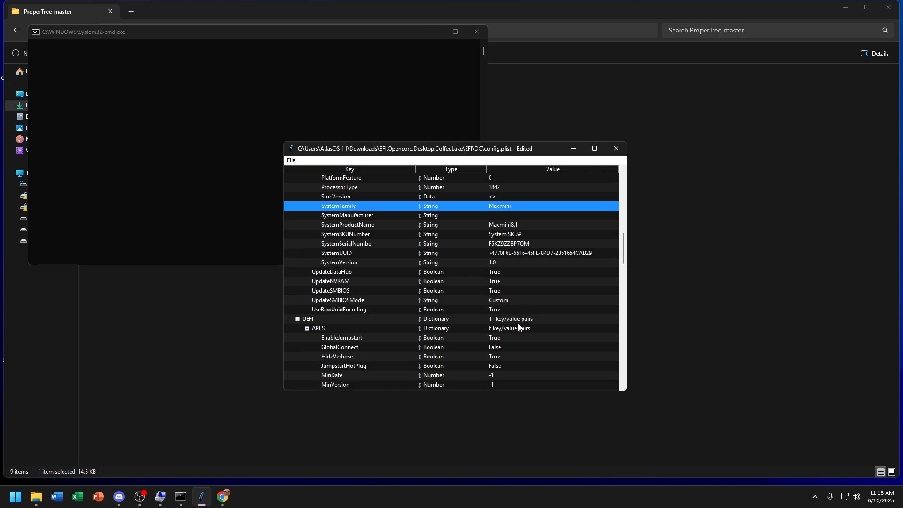
scroll(519, 326, "down", 1)
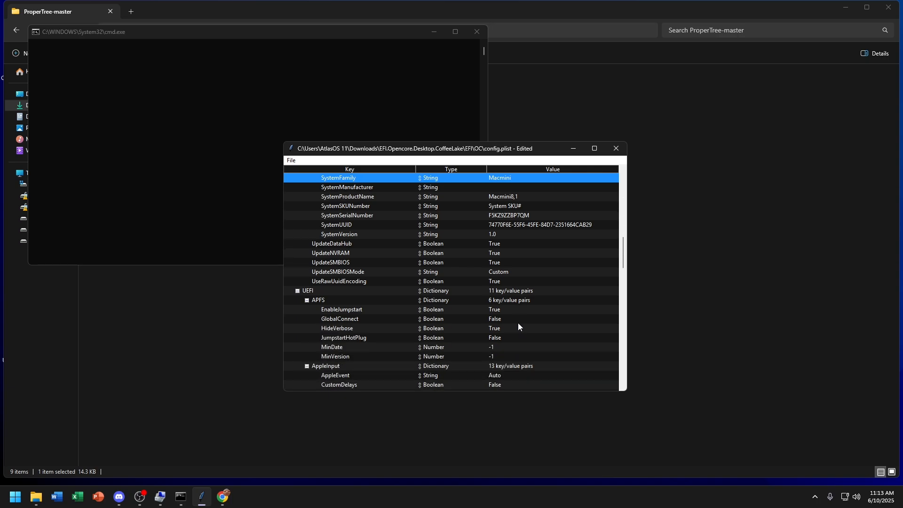
left_click(609, 147)
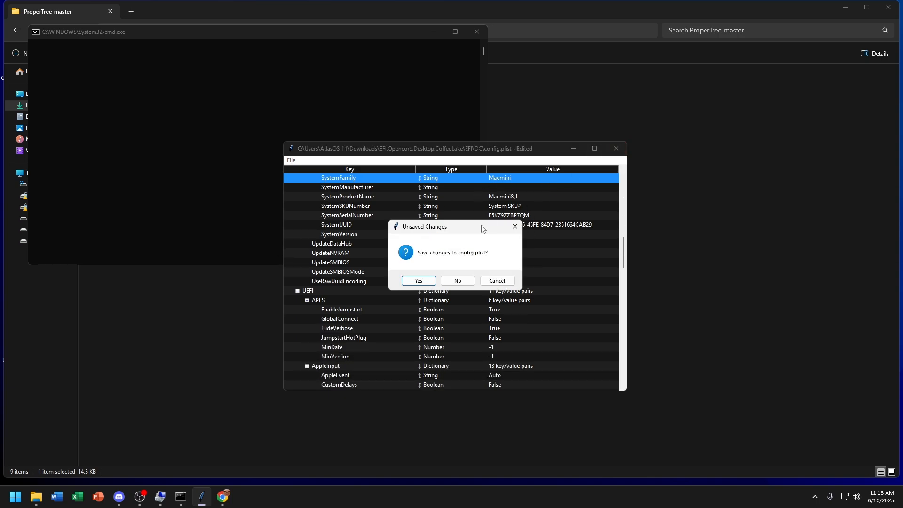
left_click(422, 280)
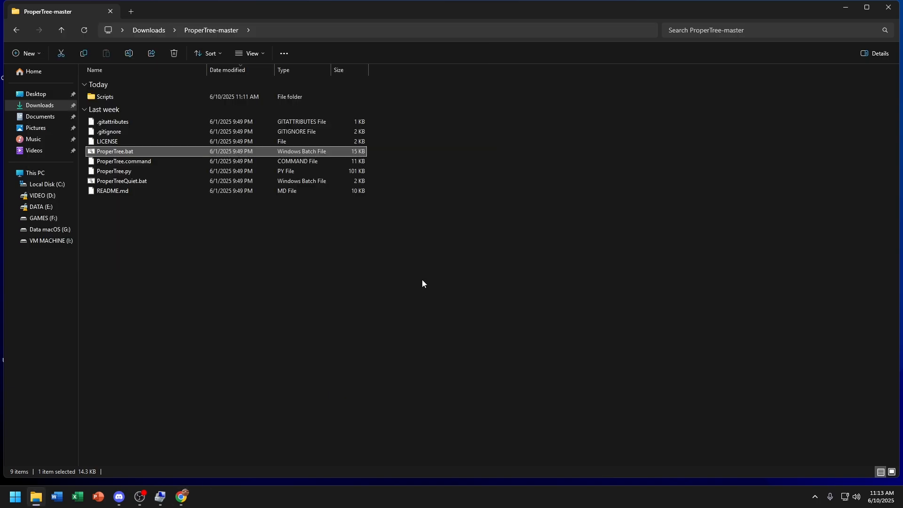
Step: Return to the Downloads folder and extract GenSMBIOS-master.zip with 7-Zip into its own GenSMBIOS-master folder
left_click(23, 33)
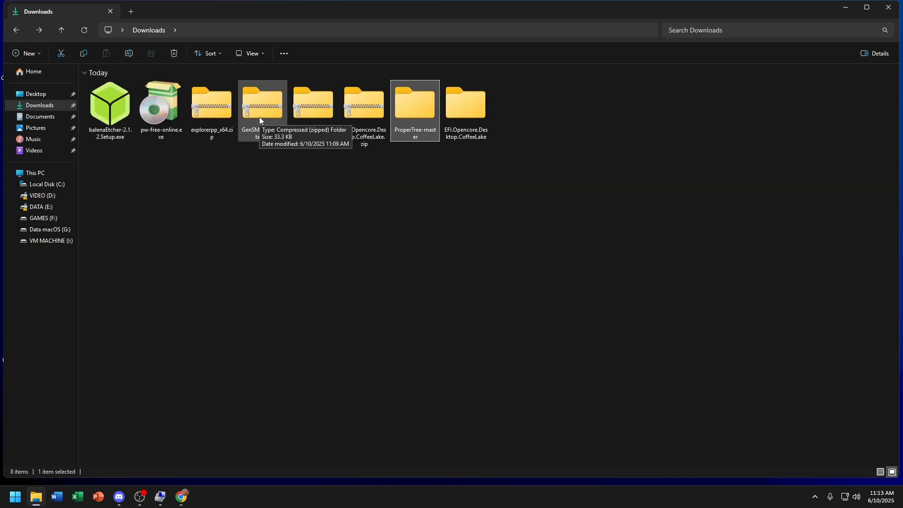
right_click(259, 117)
mouse_move(282, 185)
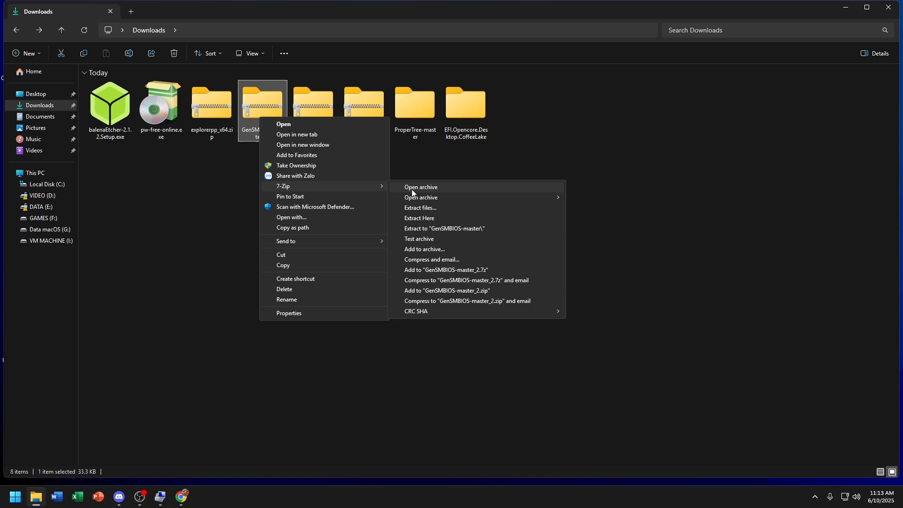
left_click(470, 225)
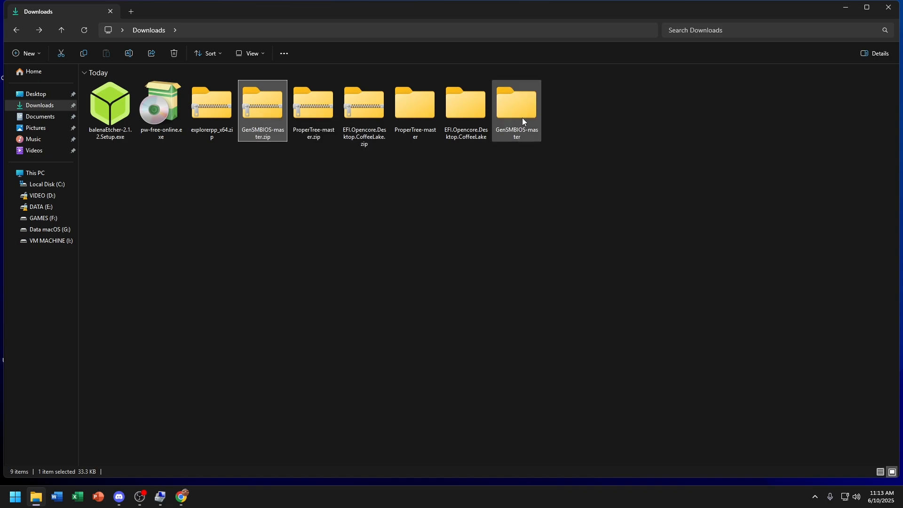
Step: Open the extracted GenSMBIOS-master folder and run GenSMBIOS.bat
double_click(523, 115)
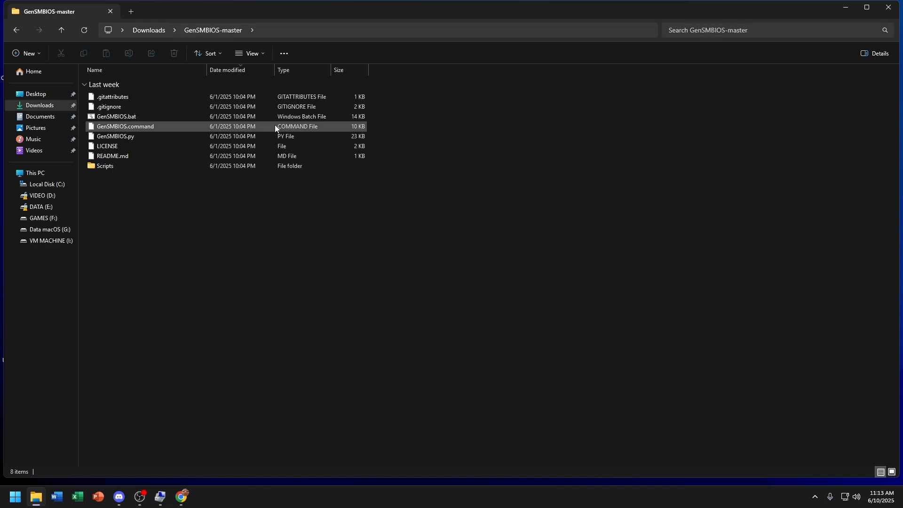
left_click(257, 120)
right_click(256, 120)
left_click(283, 151)
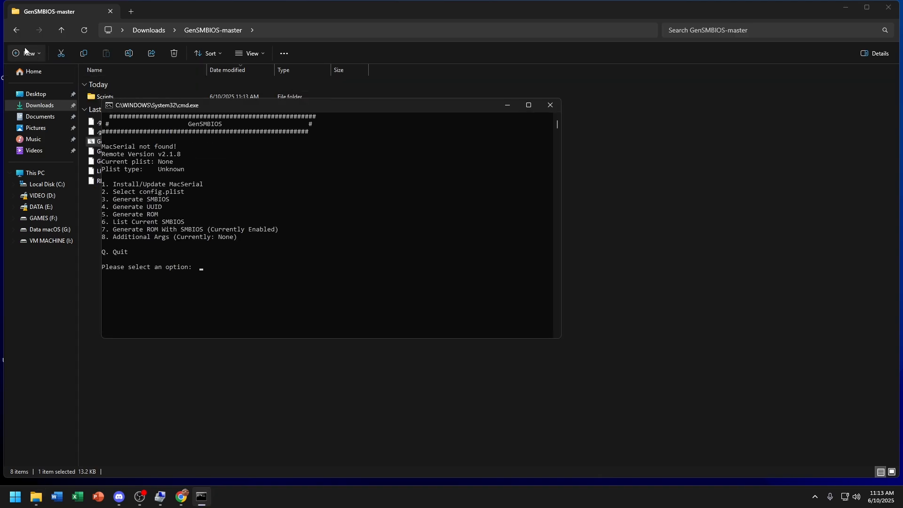
Step: Open the EFI\OC folder inside EFI.Opencore.Desktop.CoffeeLake in Downloads to reach config.plist
left_click(16, 30)
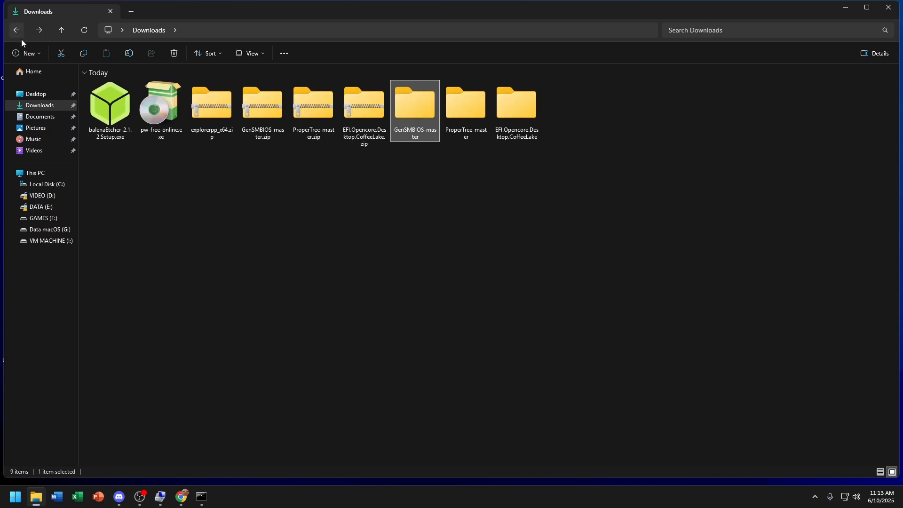
double_click(506, 109)
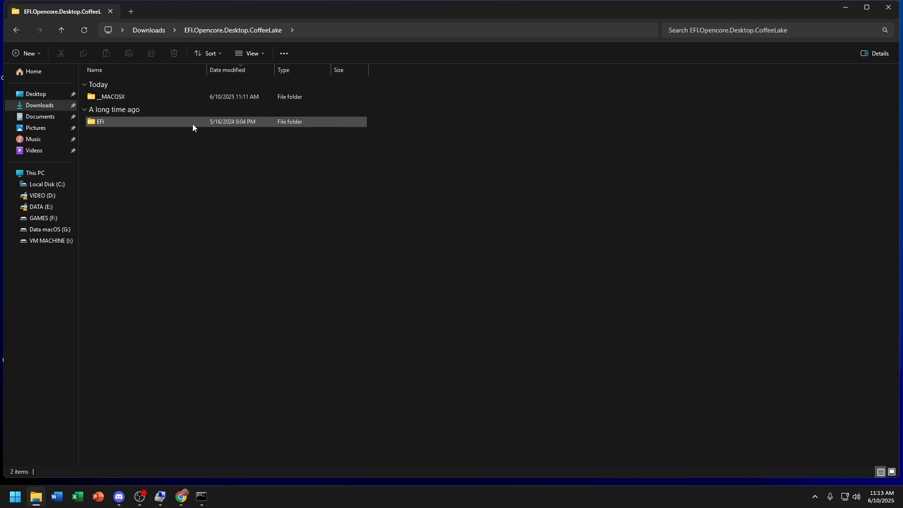
double_click(172, 121)
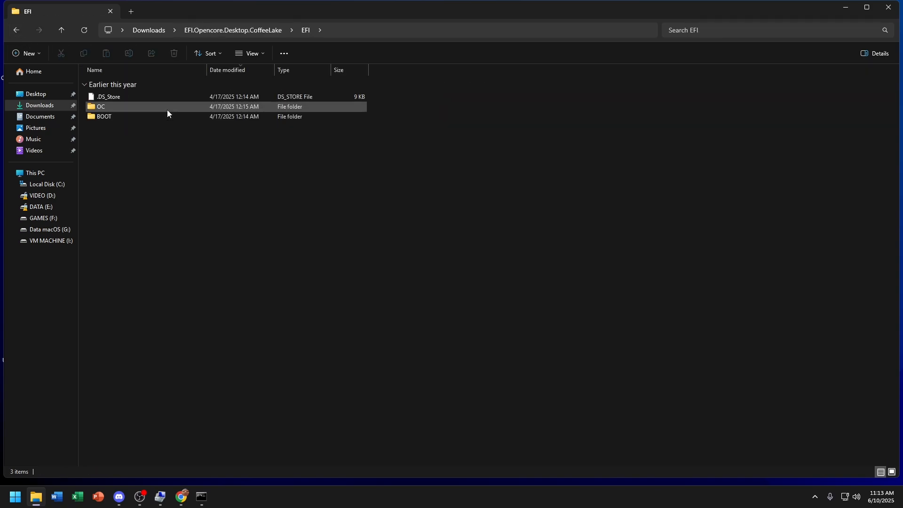
double_click(168, 109)
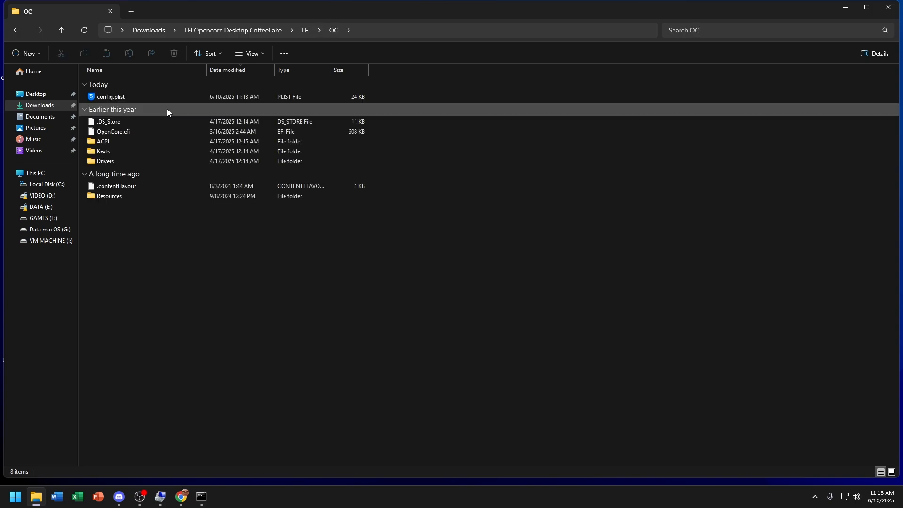
right_click(154, 96)
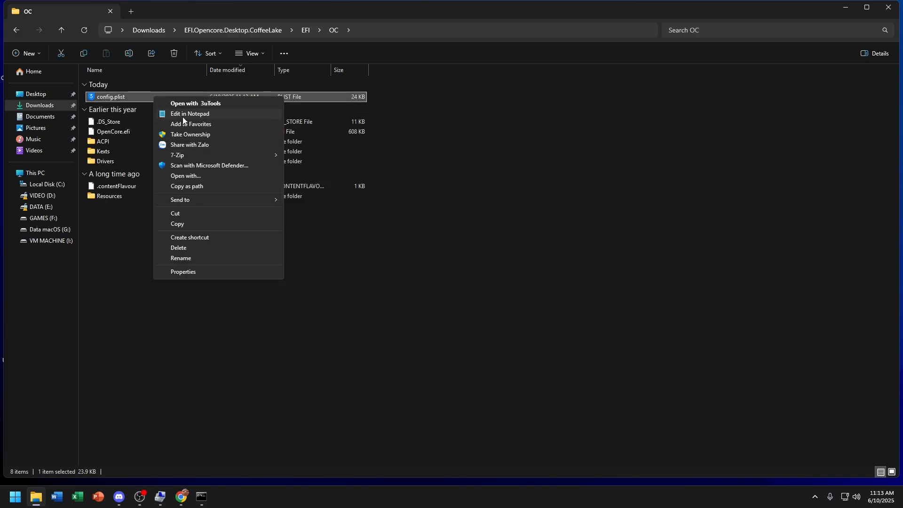
left_click(181, 319)
Step: Bring GenSMBIOS back beside the OC file list and choose option 2, Select config.plist
left_click(201, 497)
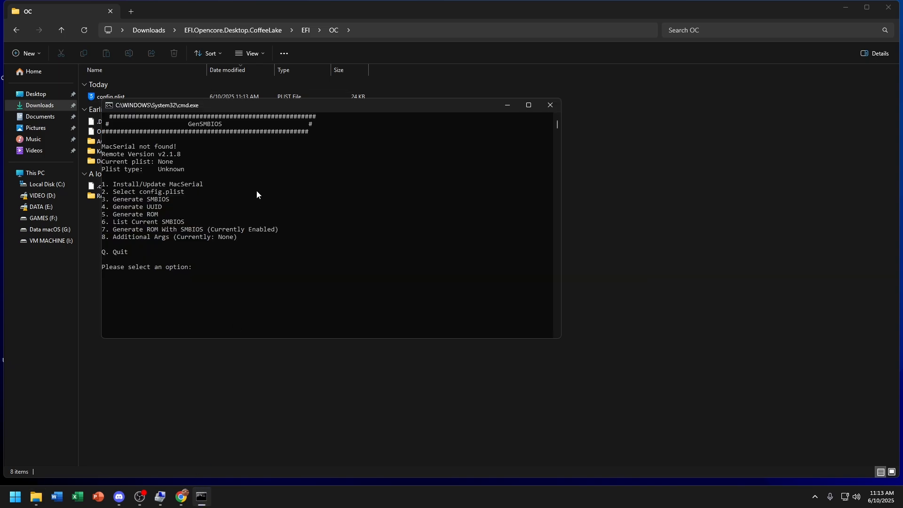
left_click_drag(491, 100, 666, 93)
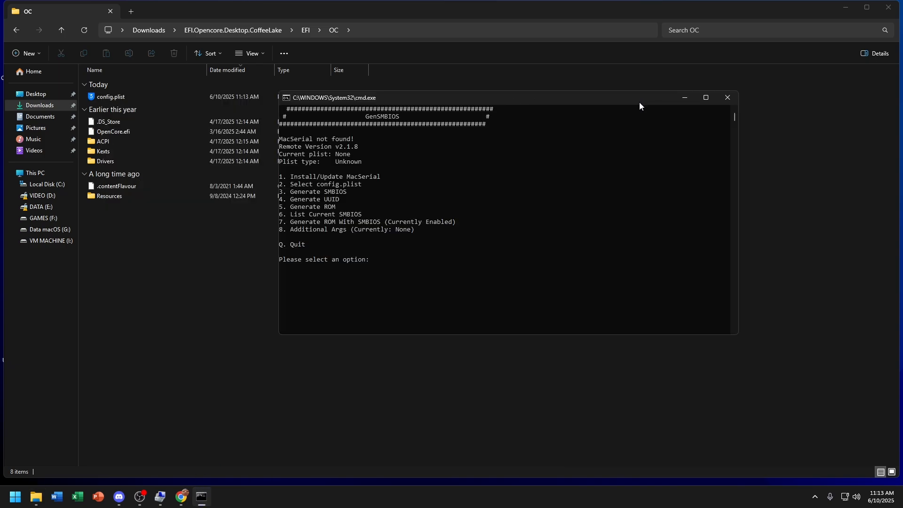
type("2")
key("Return")
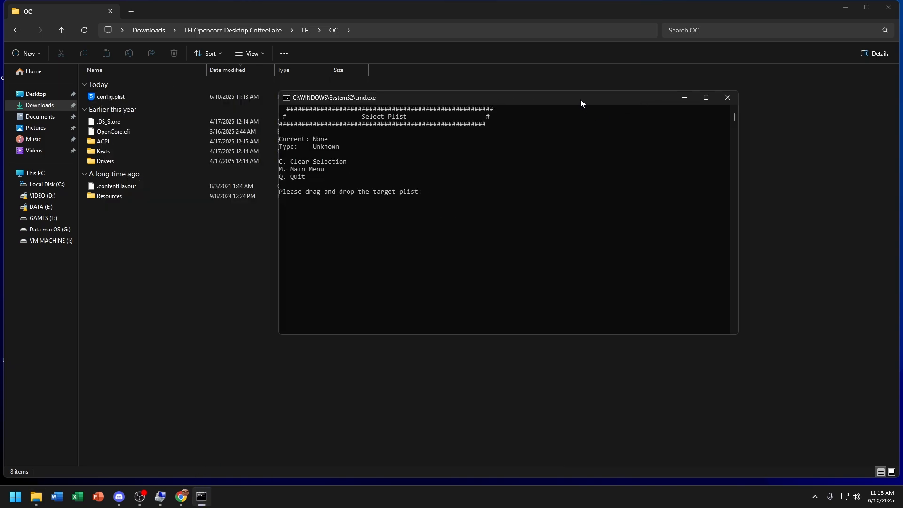
Step: Try to drop config.plist from the OC folder onto the GenSMBIOS plist prompt
left_click_drag(581, 102, 635, 100)
left_click_drag(208, 95, 476, 188)
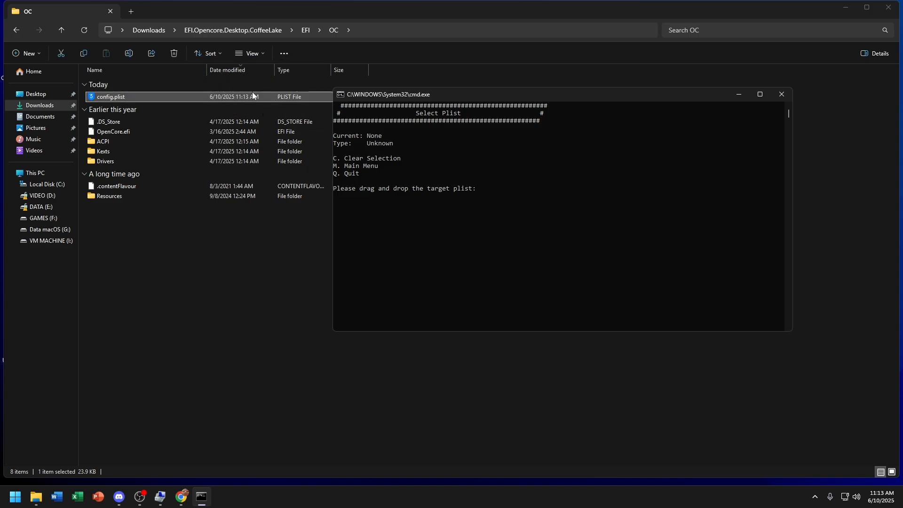
left_click_drag(253, 94, 287, 114)
Step: Copy config.plist in the OC folder and paste its path into GenSMBIOS as the target plist
right_click(286, 94)
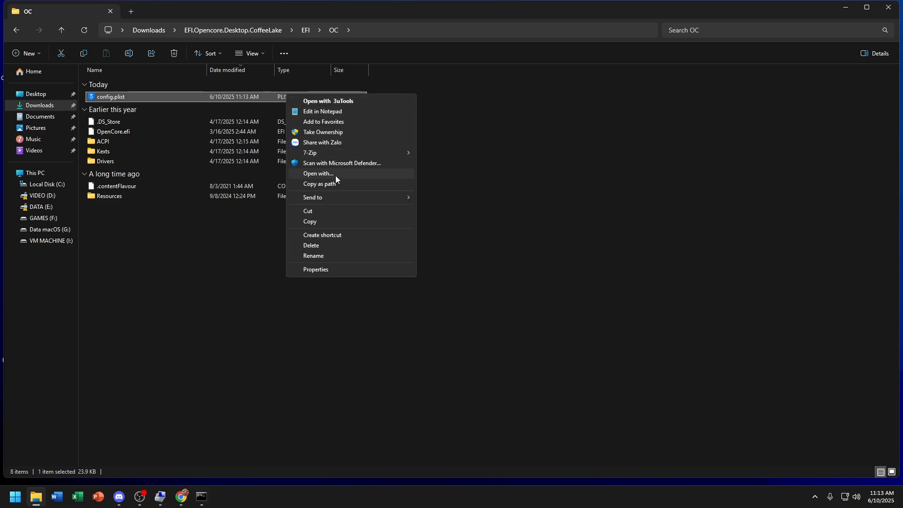
left_click(321, 221)
left_click(202, 497)
right_click(441, 257)
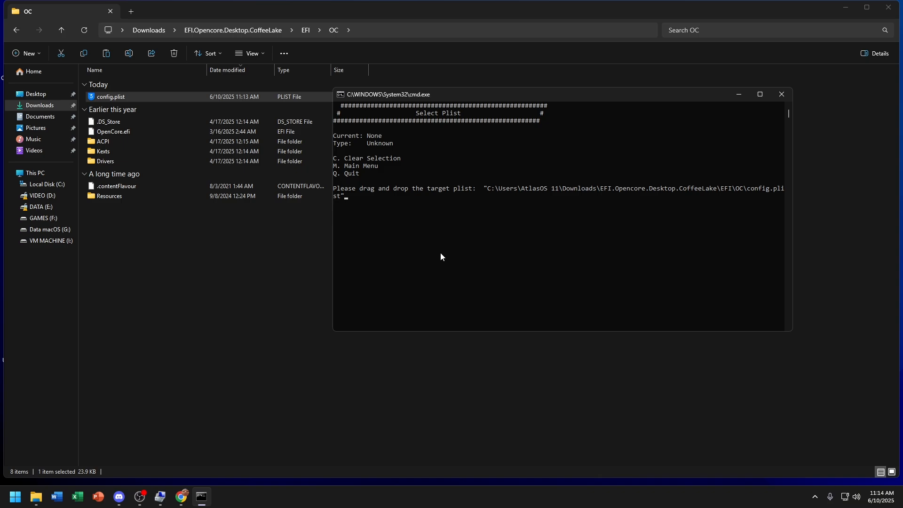
key("Return")
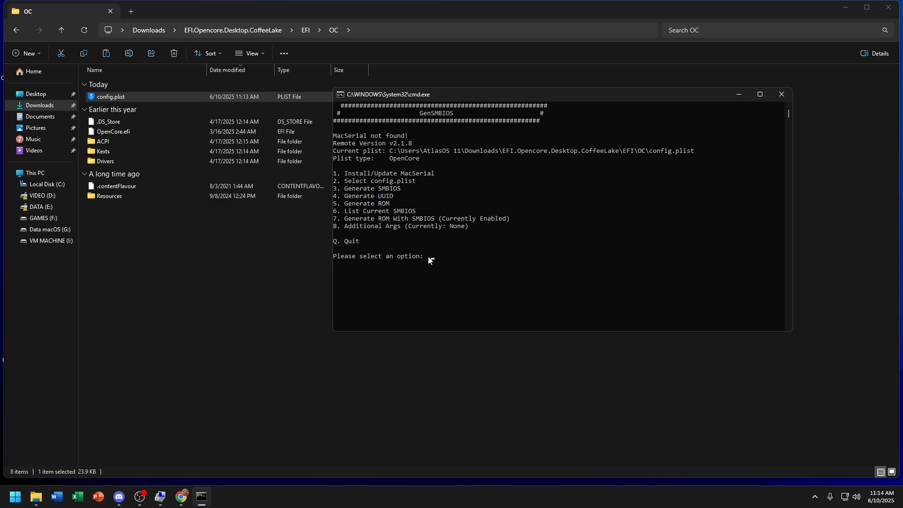
Step: Run option 1 in GenSMBIOS to install MacSerial, and open option 3, Generate SMBIOS
type("1")
key("Return")
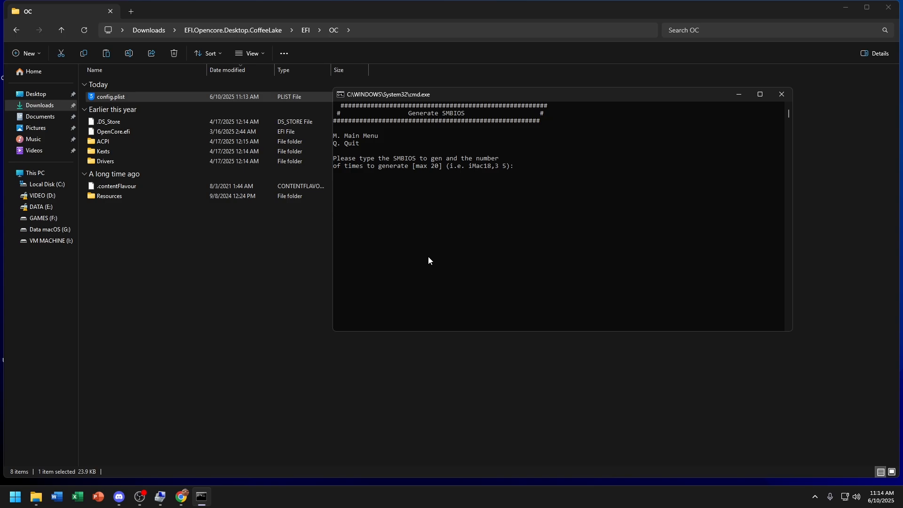
Step: Check the Mac Mini table in the OpenCore guide, and generate a Macmini8,1 SMBIOS in GenSMBIOS, returning to its main menu
left_click(181, 497)
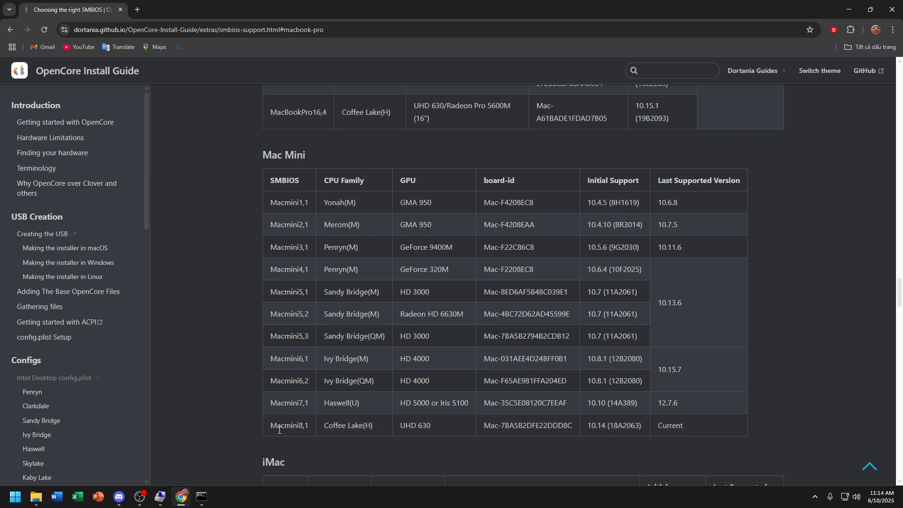
left_click(849, 9)
type("Macm")
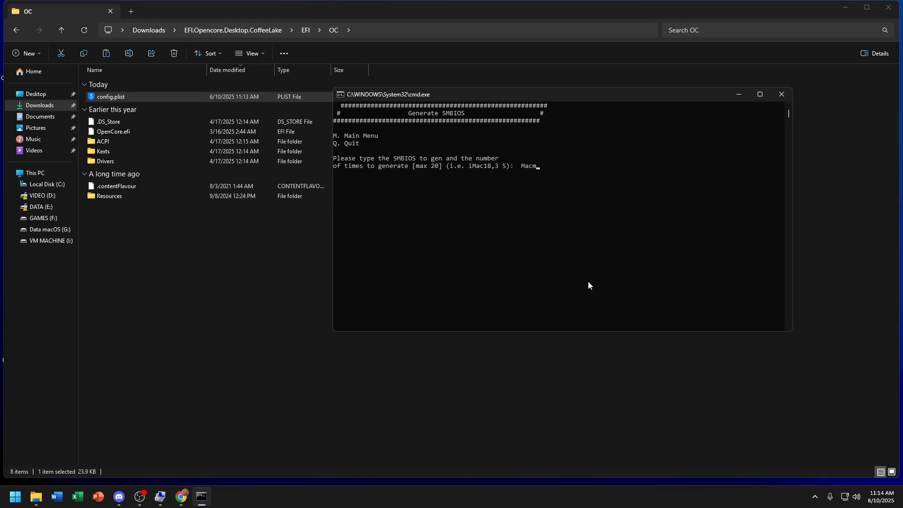
type("ini8,1")
key("Return")
key("Return")
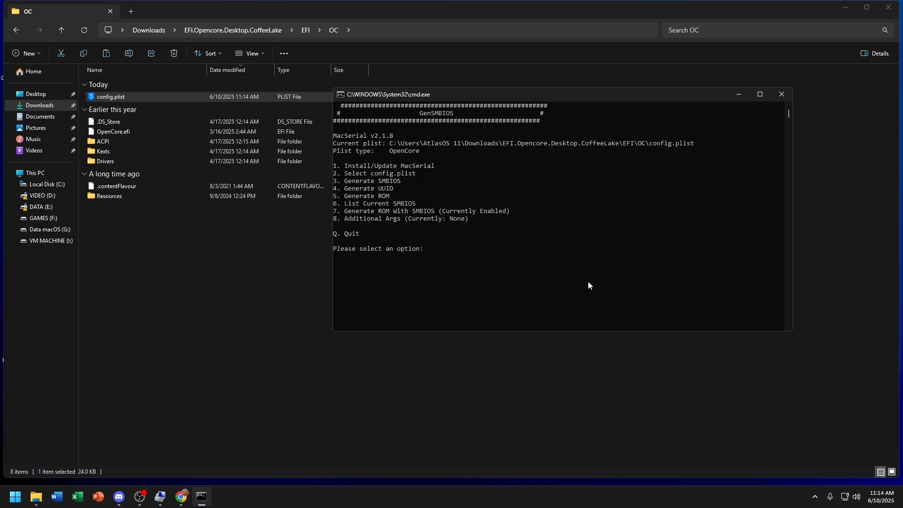
Step: Close GenSMBIOS and the OC folder window, and switch to balenaEtcher
left_click(781, 94)
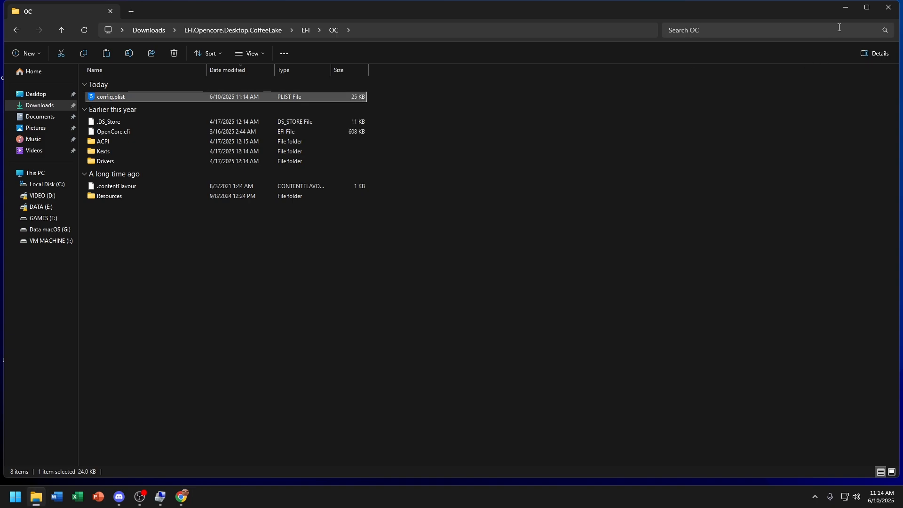
left_click(889, 7)
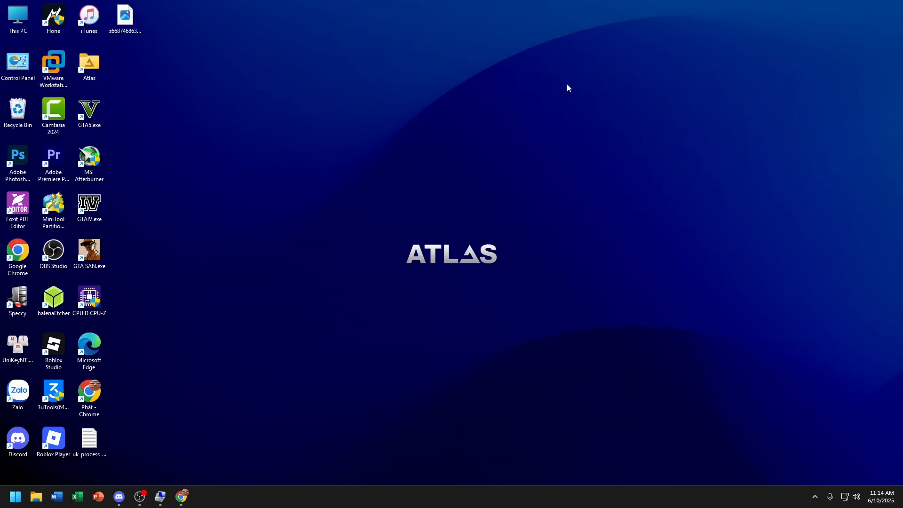
double_click(61, 300)
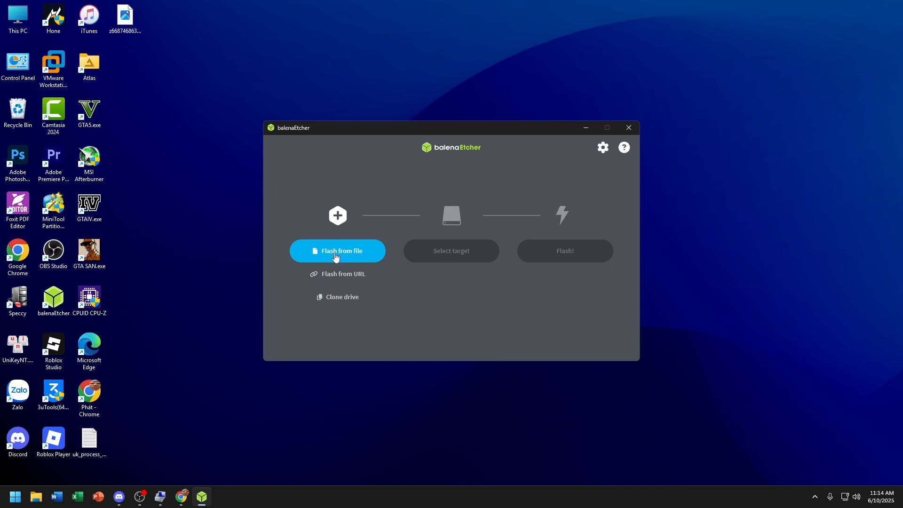
Step: Load the image Olarila Ventura 13.7.6 22H625.raw from the other folder on DATA (E:) as the flash source
left_click(336, 257)
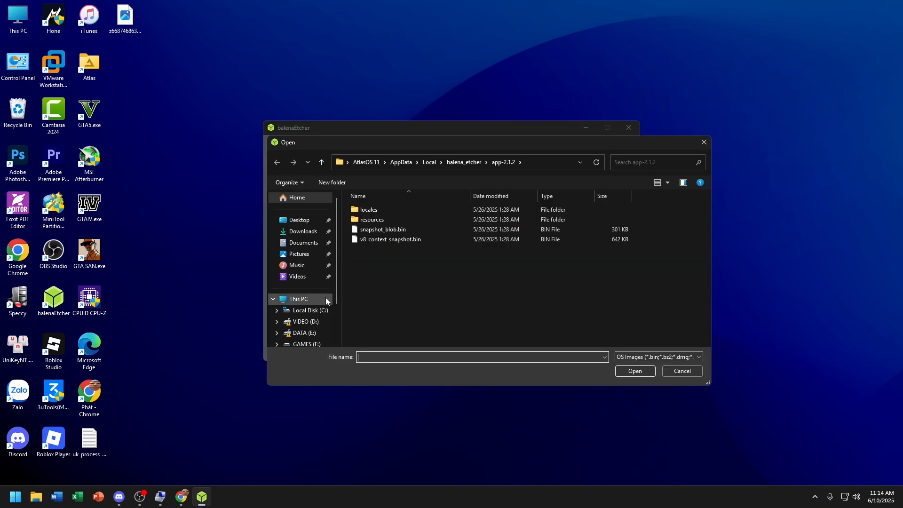
left_click(318, 323)
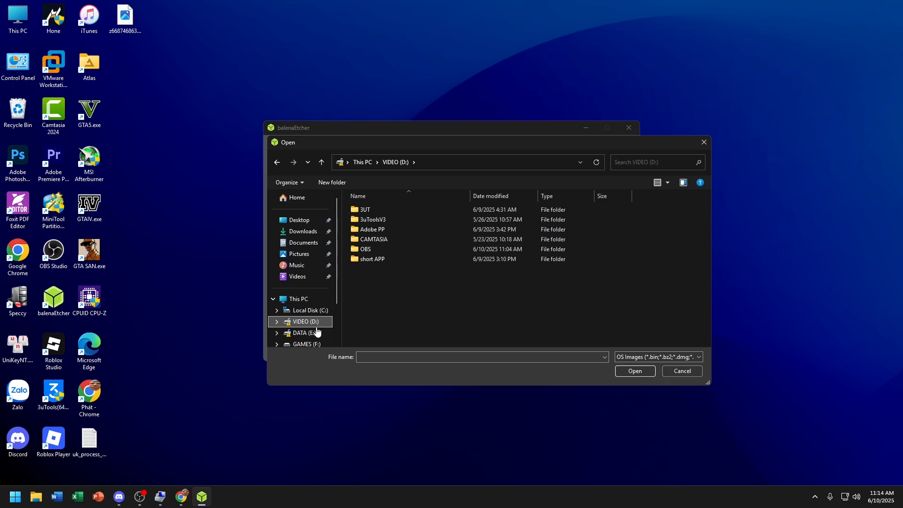
left_click(308, 332)
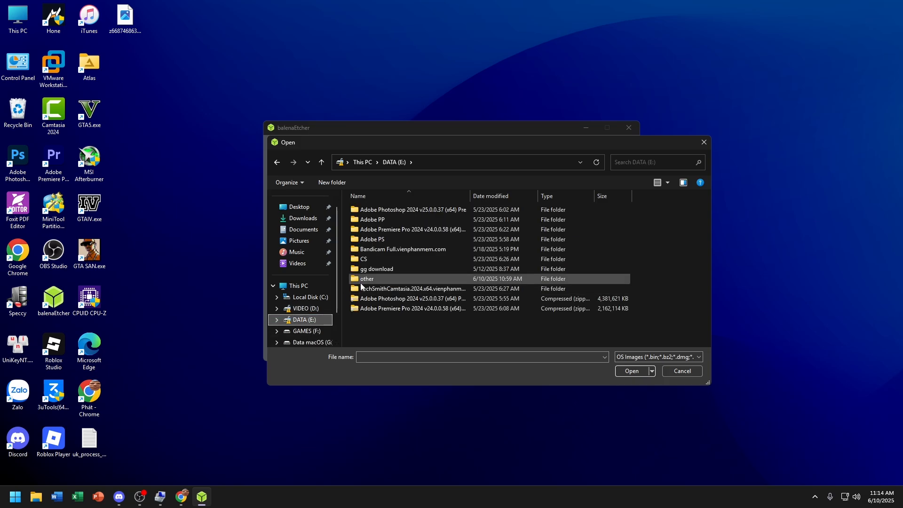
double_click(361, 284)
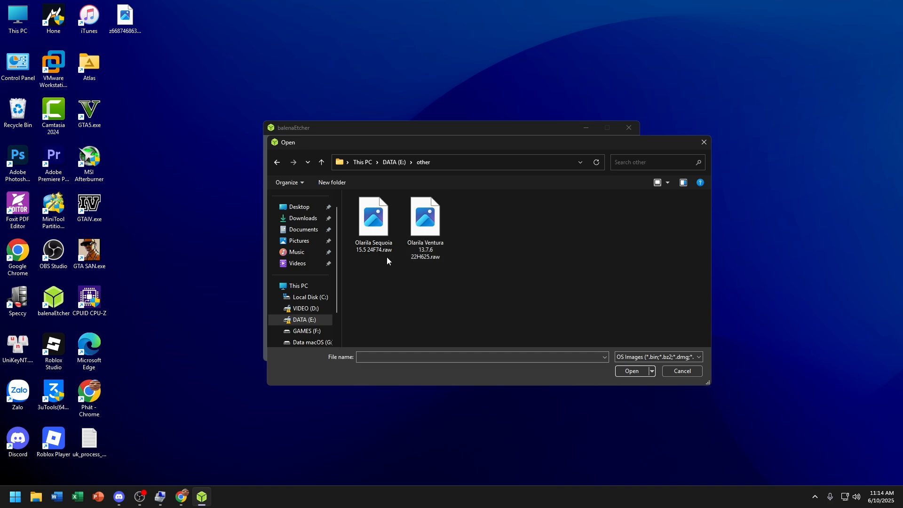
left_click(434, 238)
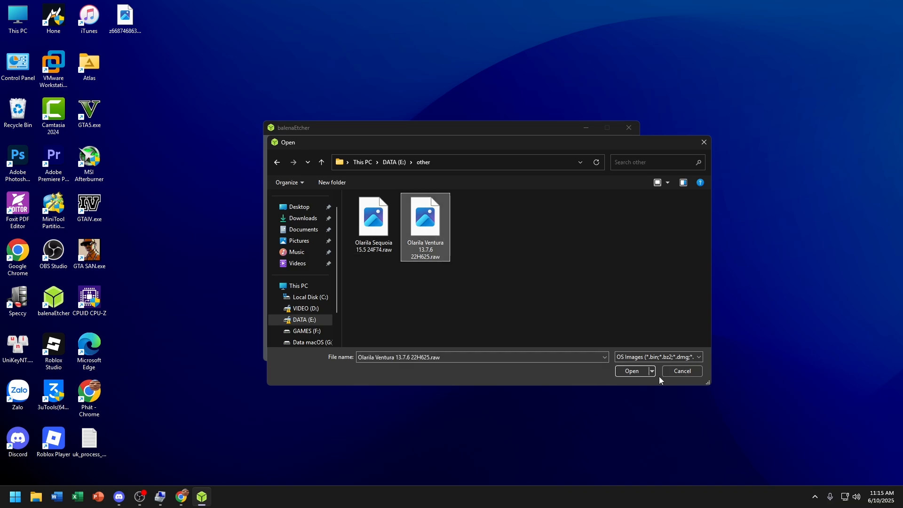
left_click(634, 374)
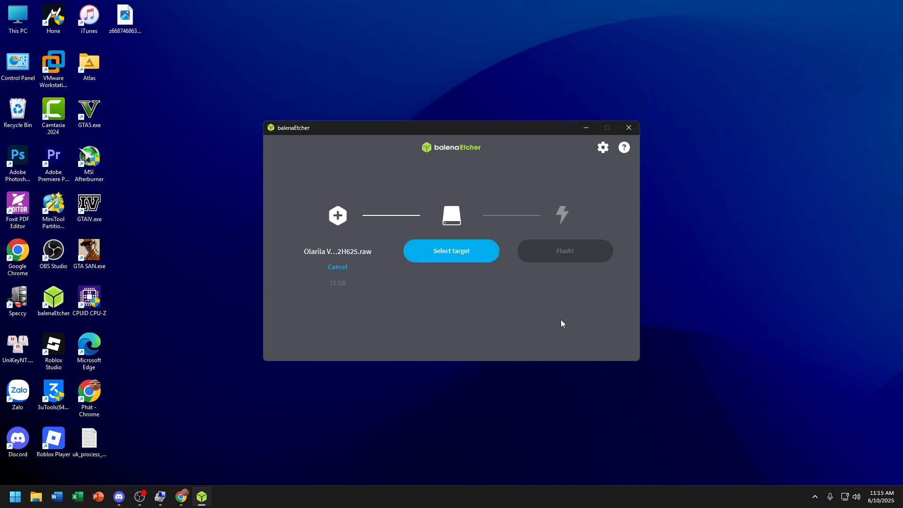
Step: Choose USB DISK 3.0 USB Device as the target drive and start flashing the Ventura image
left_click(470, 253)
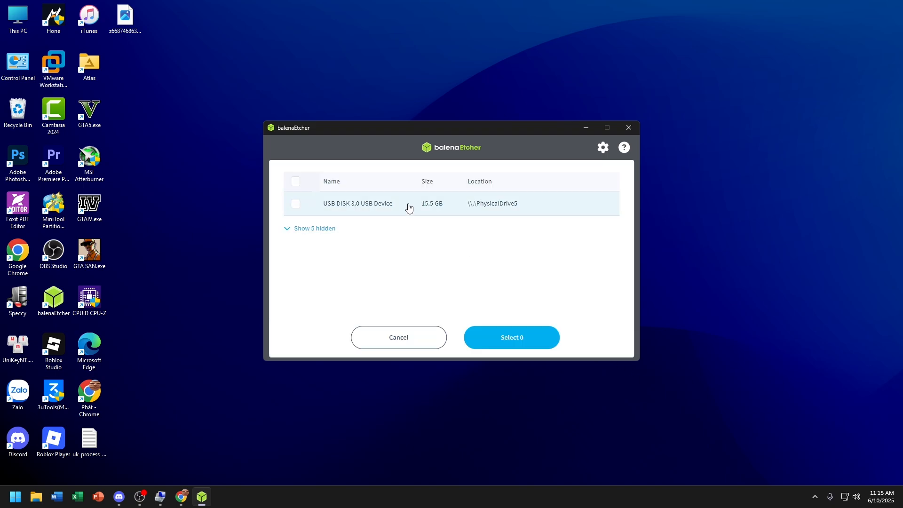
left_click(293, 186)
left_click(512, 346)
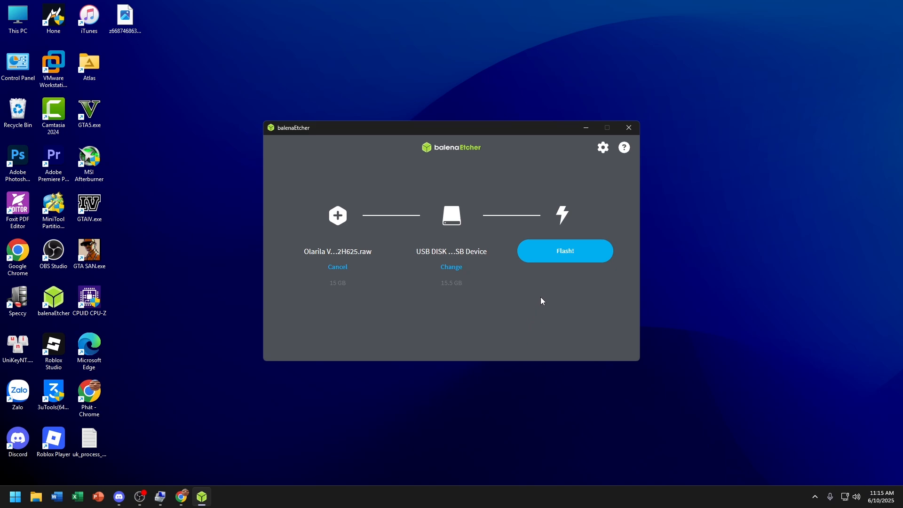
left_click(553, 257)
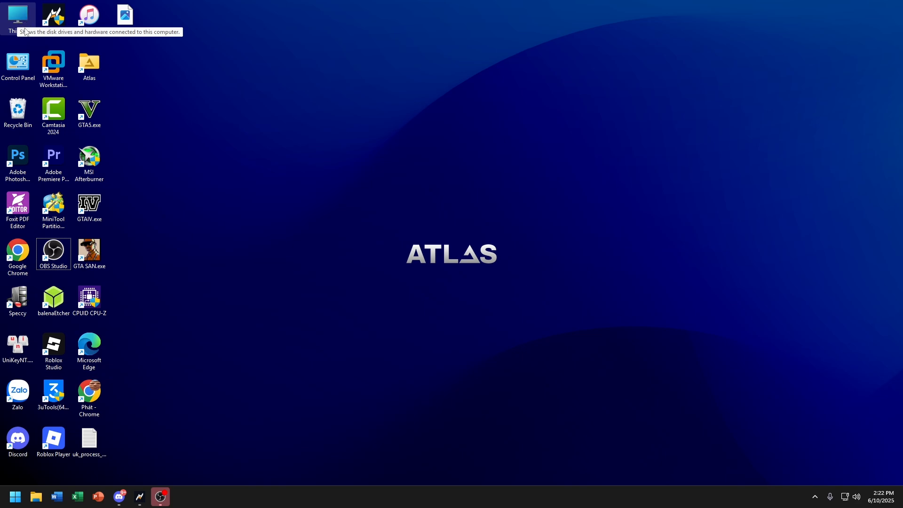
Step: Examine the USB drive's partitions in Disk Management of Computer Management, and close the window
right_click(26, 16)
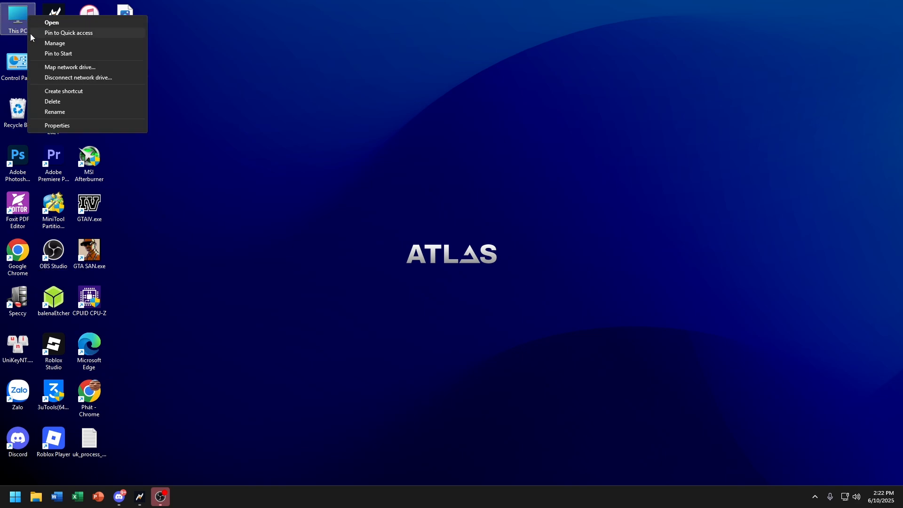
left_click(37, 39)
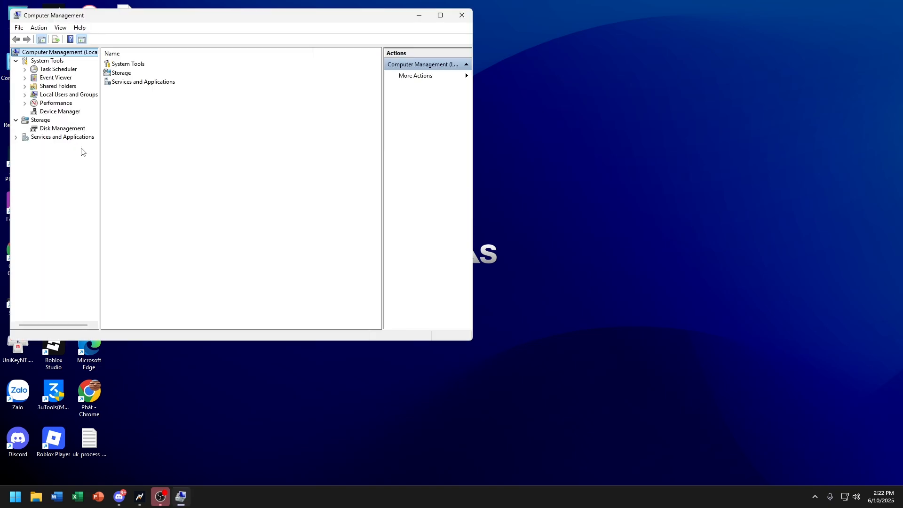
left_click(80, 130)
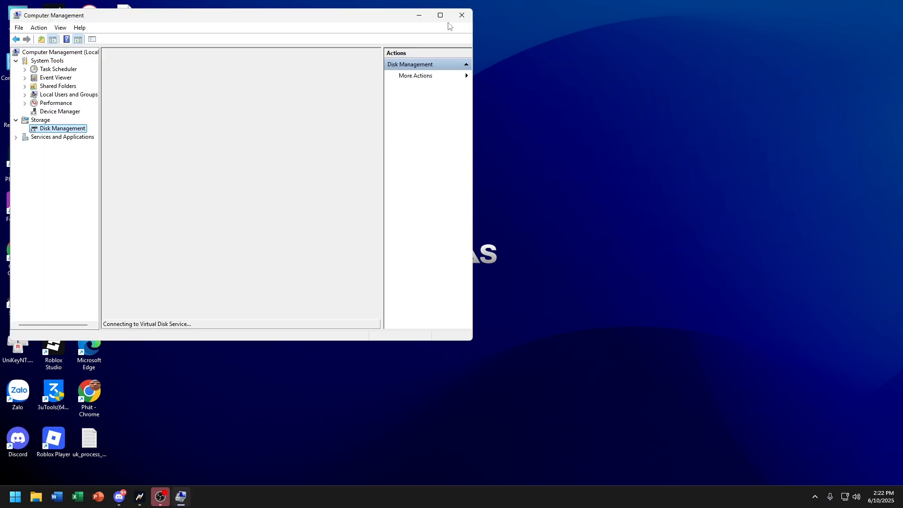
left_click(442, 17)
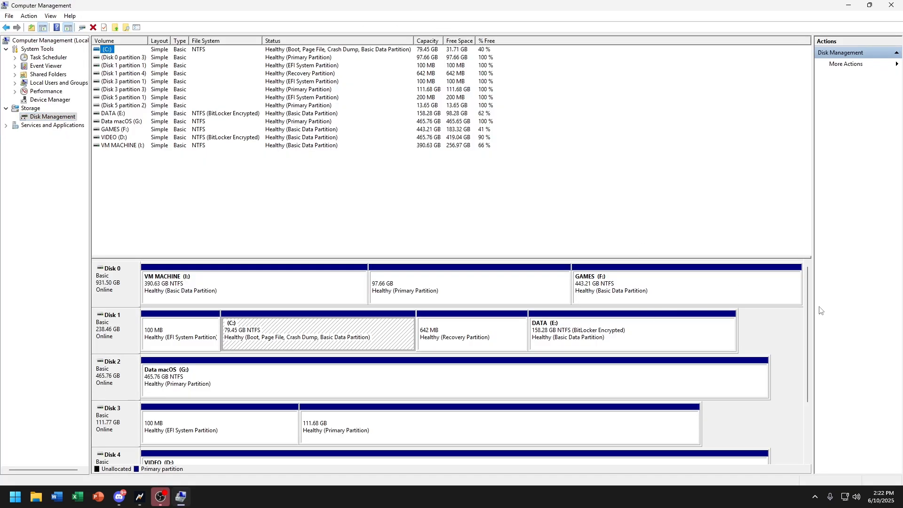
left_click_drag(807, 307, 776, 417)
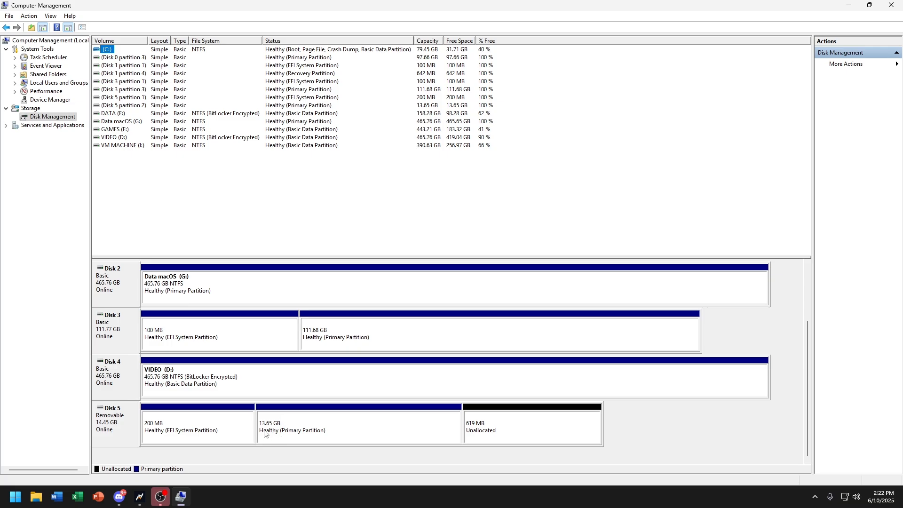
left_click(892, 5)
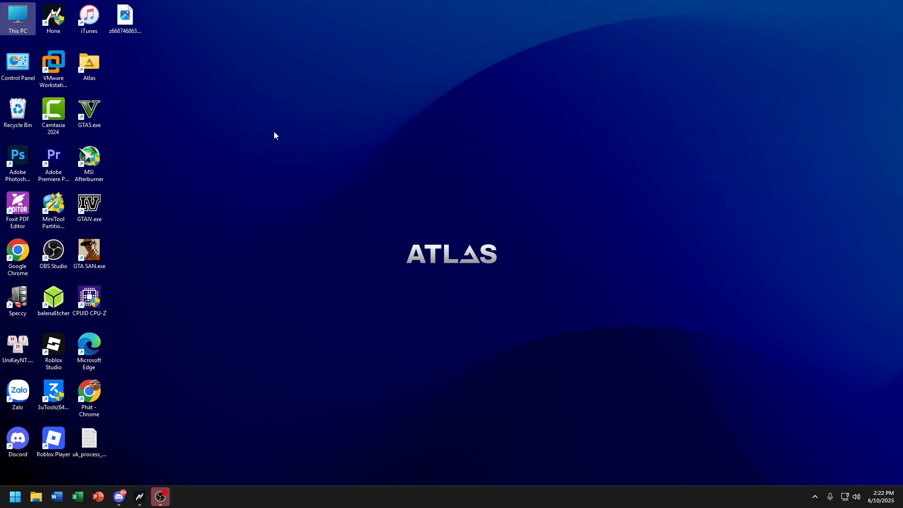
Step: Run pw-free-online.exe from the Downloads folder and start the MiniTool Partition Wizard setup in English
double_click(14, 24)
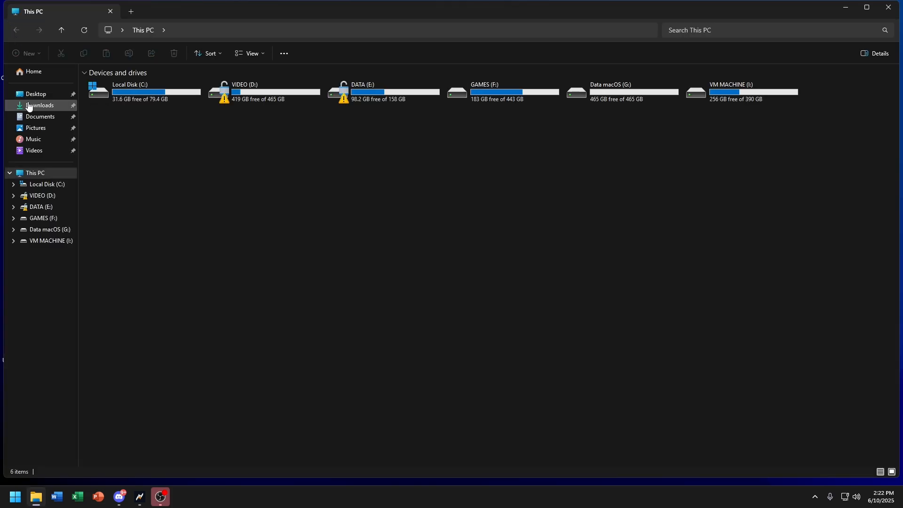
left_click(28, 107)
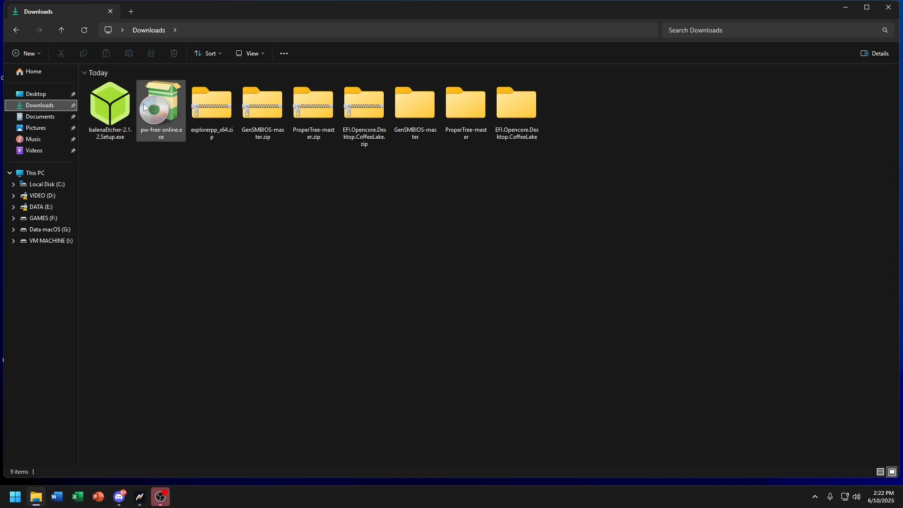
double_click(144, 107)
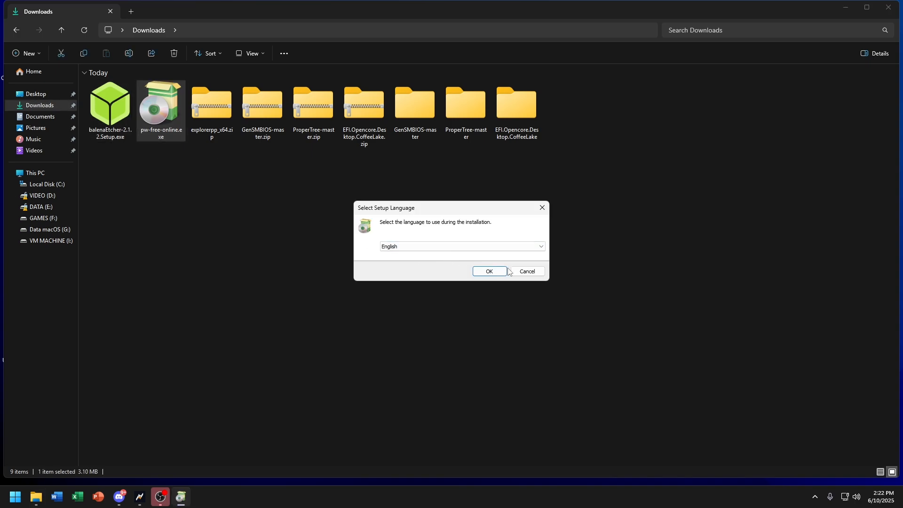
left_click(497, 271)
left_click(497, 283)
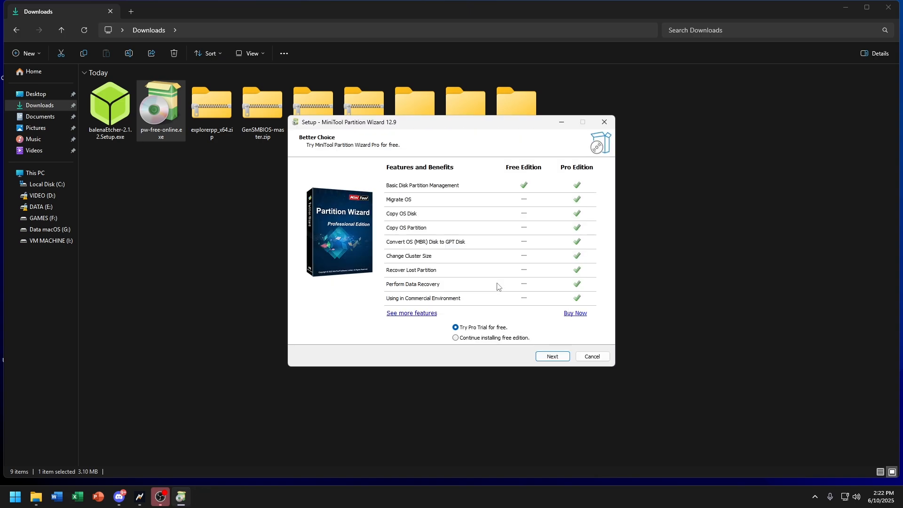
Step: Install the free edition of MiniTool Partition Wizard into the existing default folder and finish with Launch MiniTool Partition Wizard enabled
left_click(512, 339)
left_click(550, 358)
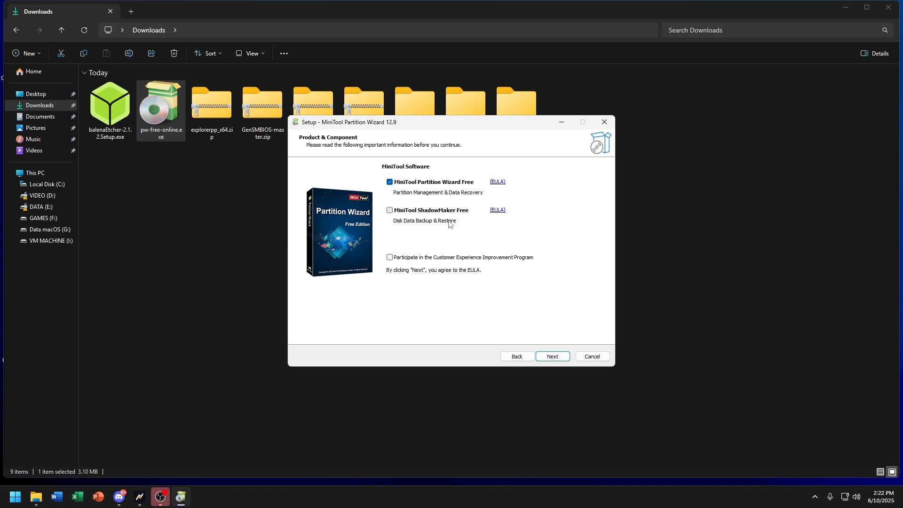
left_click(563, 358)
left_click(553, 357)
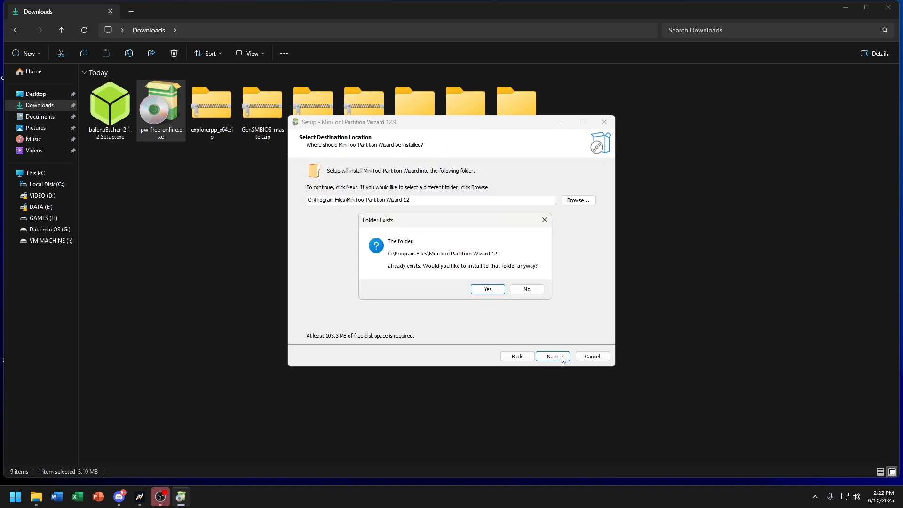
left_click(483, 288)
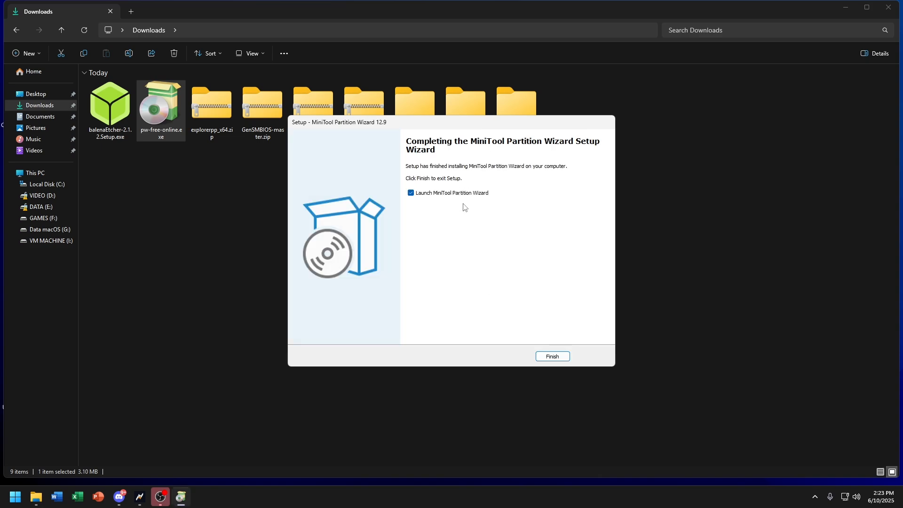
left_click(547, 359)
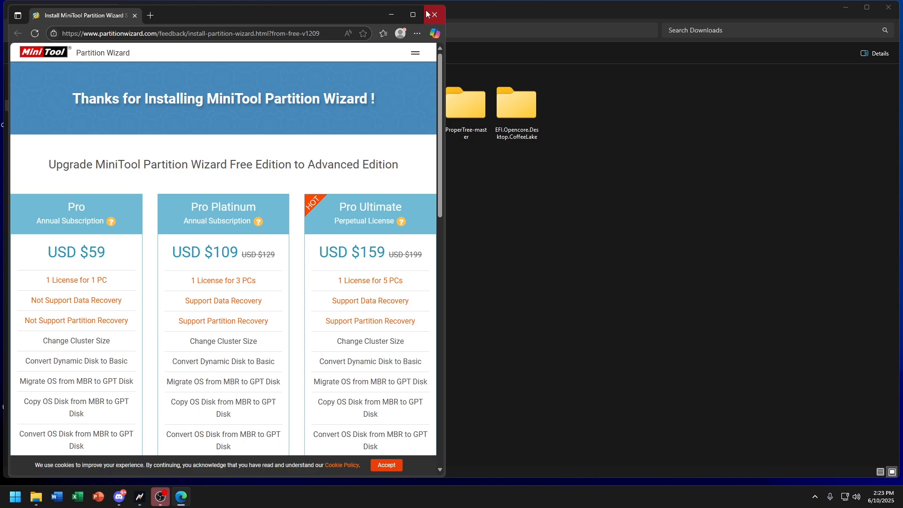
Step: Close the post-install web page, minimize the Downloads window, maximize MiniTool Partition Wizard and dismiss its advertisement
left_click(434, 14)
left_click(846, 7)
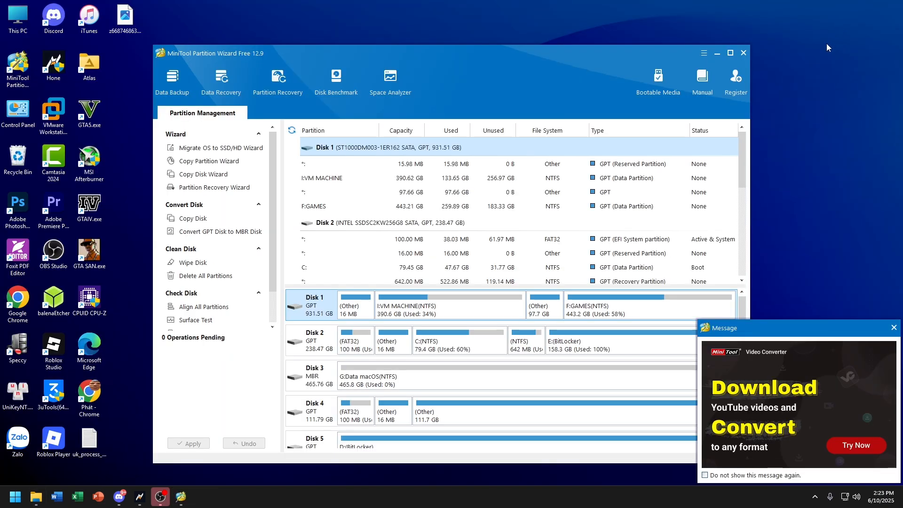
left_click(731, 53)
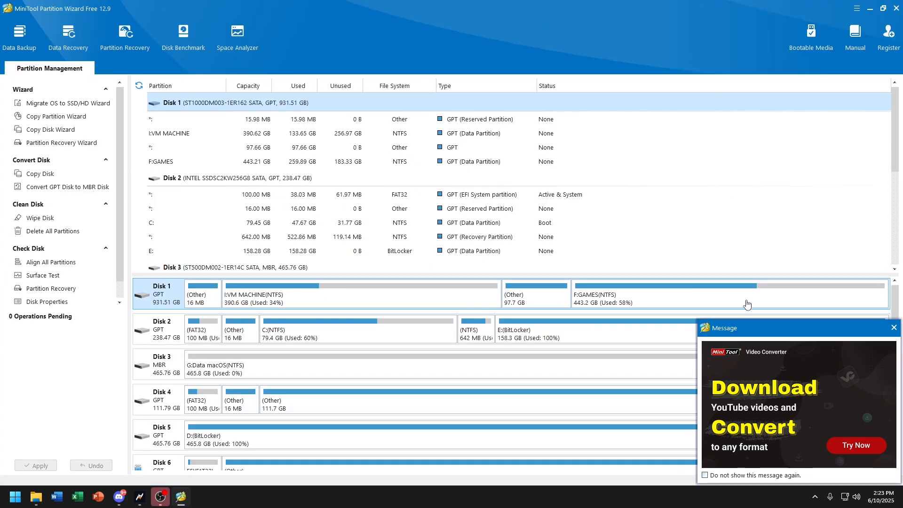
left_click(895, 327)
Step: Assign drive letter H: to the 200 MB EFI partition on USB Disk 6, apply the pending change, and minimize the partition manager
scroll(798, 354, "down", 1)
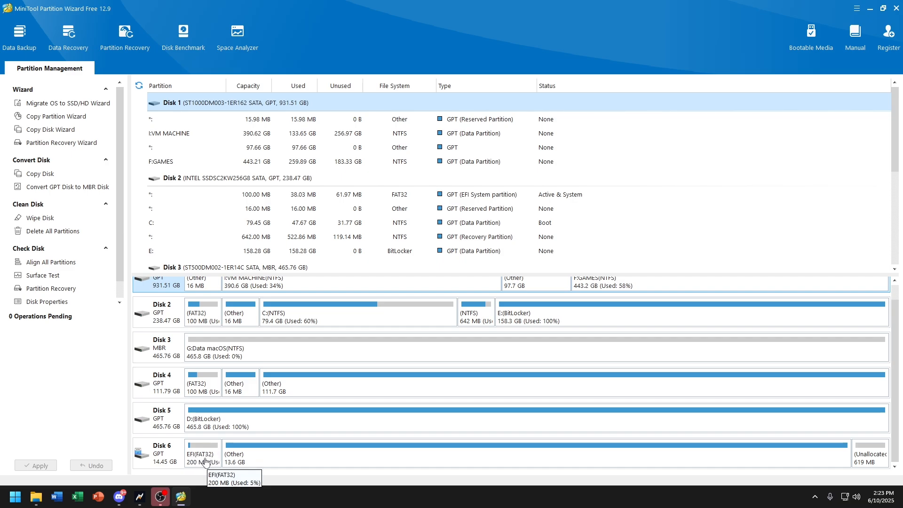
right_click(205, 462)
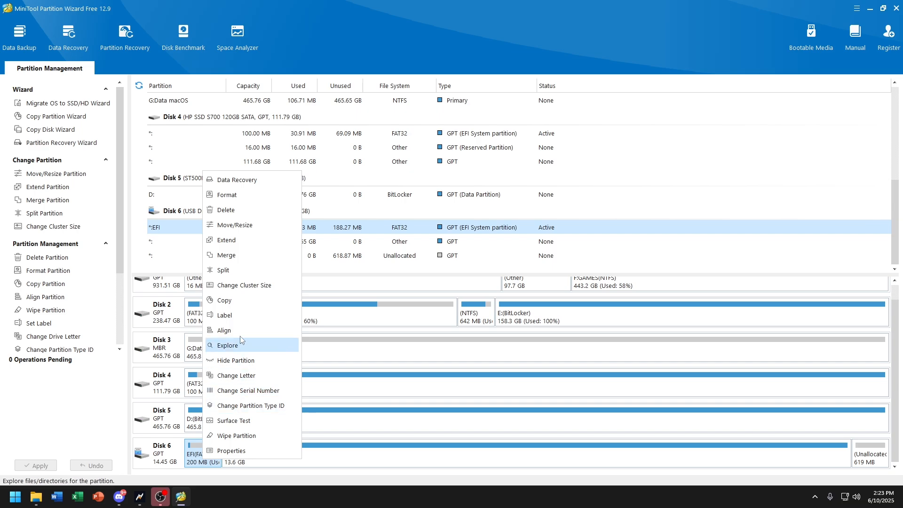
left_click(256, 376)
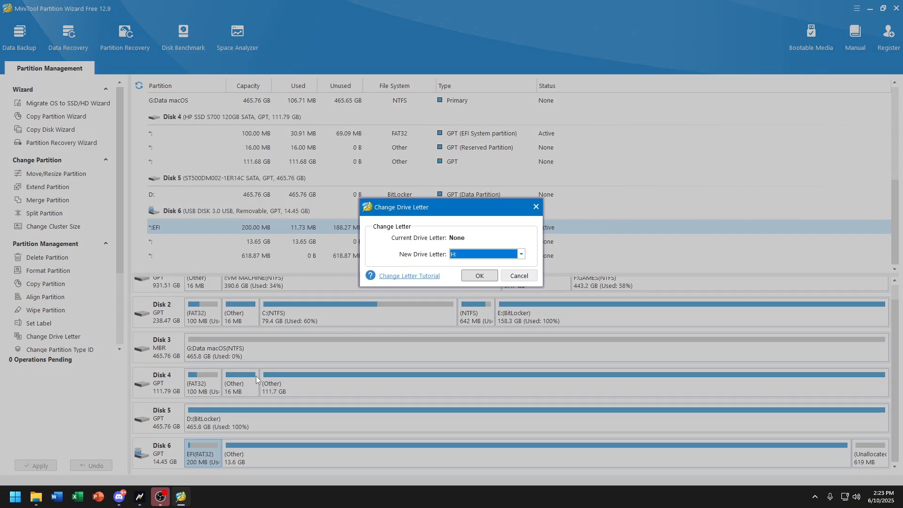
left_click(480, 275)
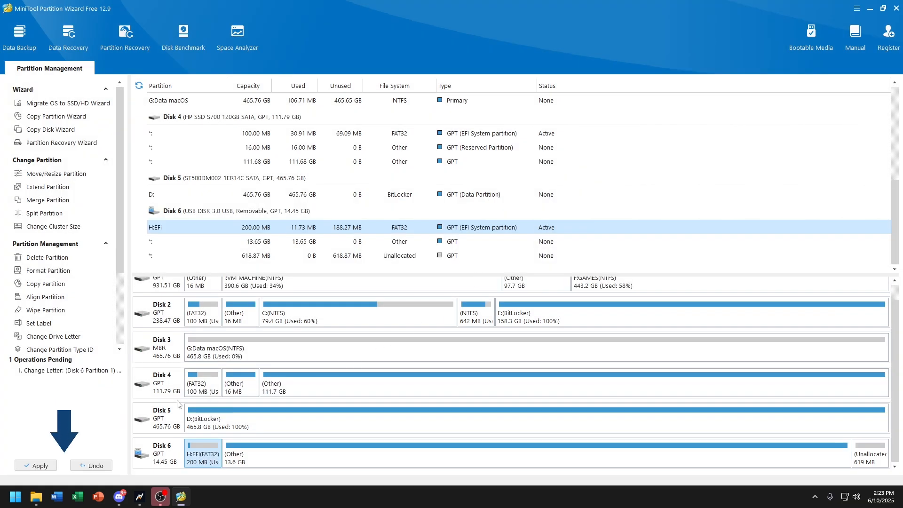
left_click(42, 466)
left_click(439, 271)
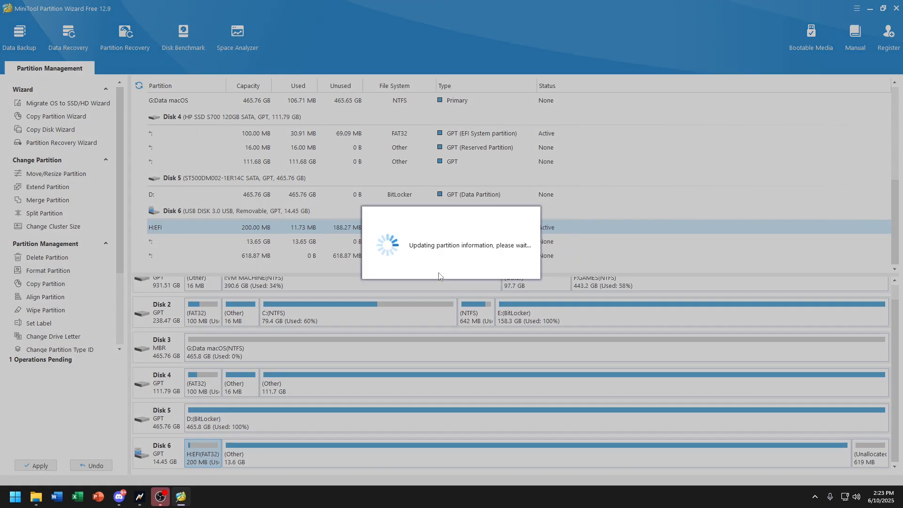
left_click(449, 266)
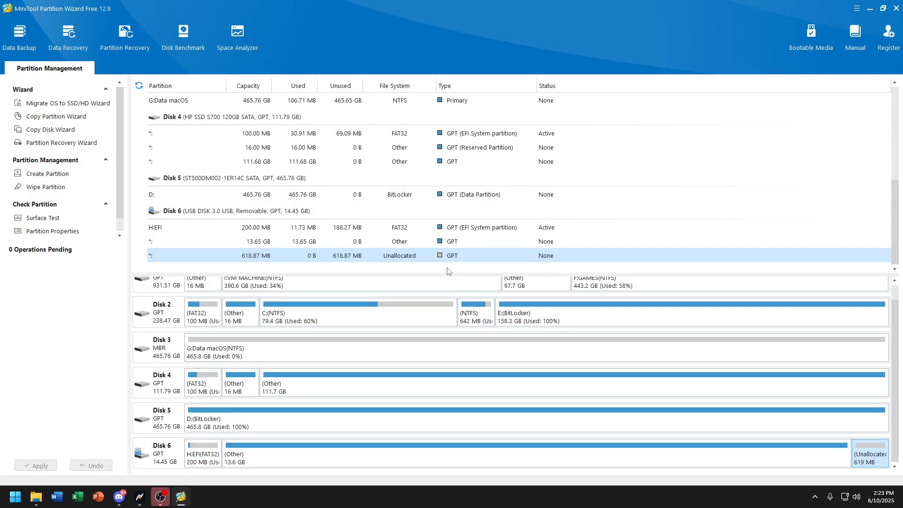
left_click(874, 9)
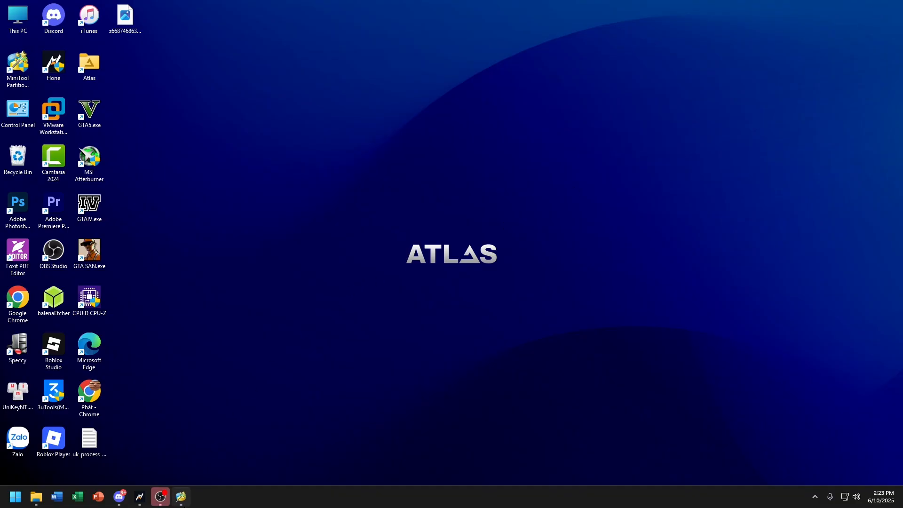
Step: Restore MiniTool Partition Wizard and quit the program, confirming the exit
left_click(181, 497)
left_click(897, 8)
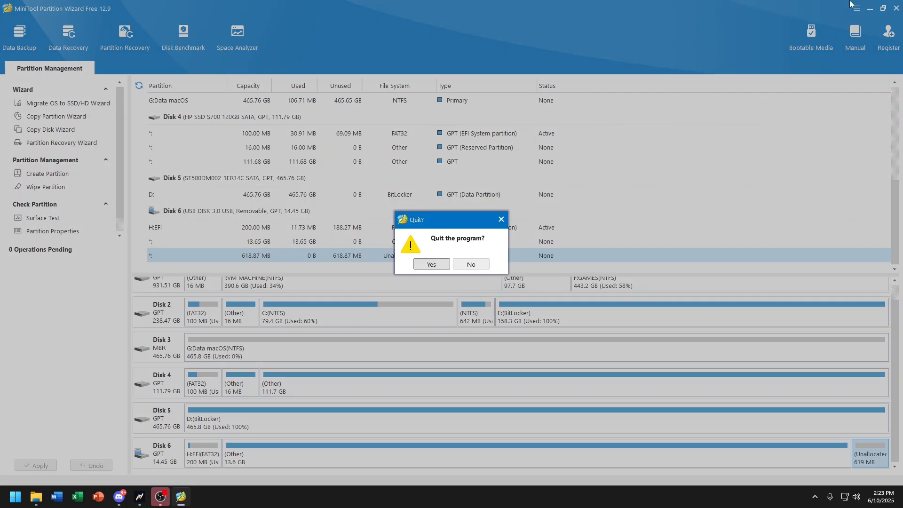
left_click(425, 269)
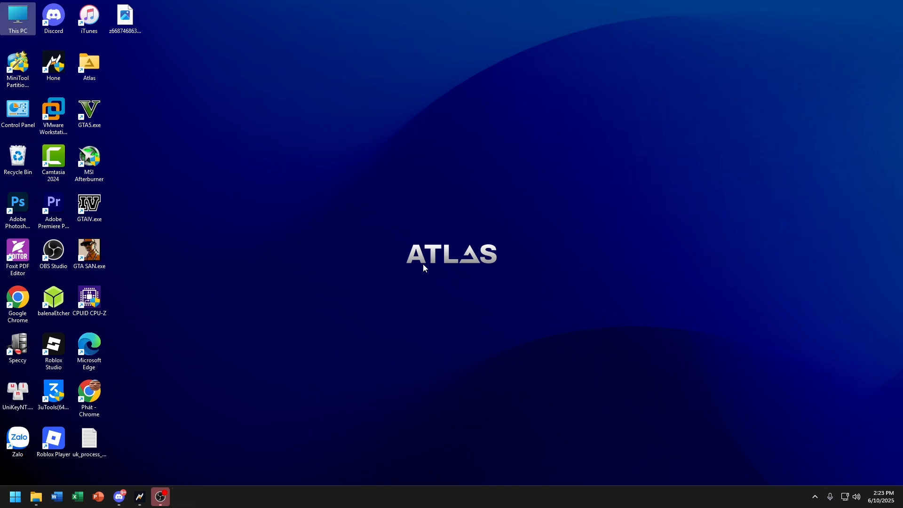
Step: Extract explorerpp_x64.zip in the Downloads folder into its own explorerpp_x64 folder with 7-Zip
double_click(24, 33)
left_click(40, 106)
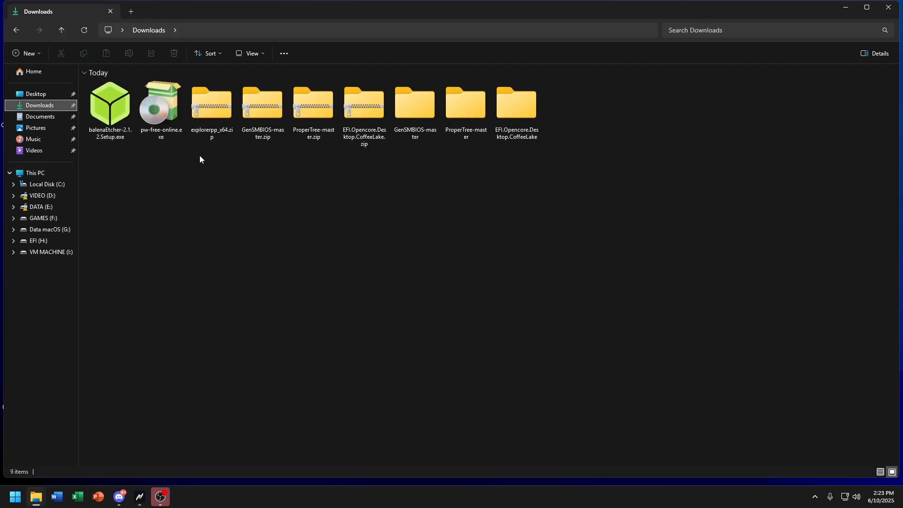
right_click(214, 123)
mouse_move(249, 192)
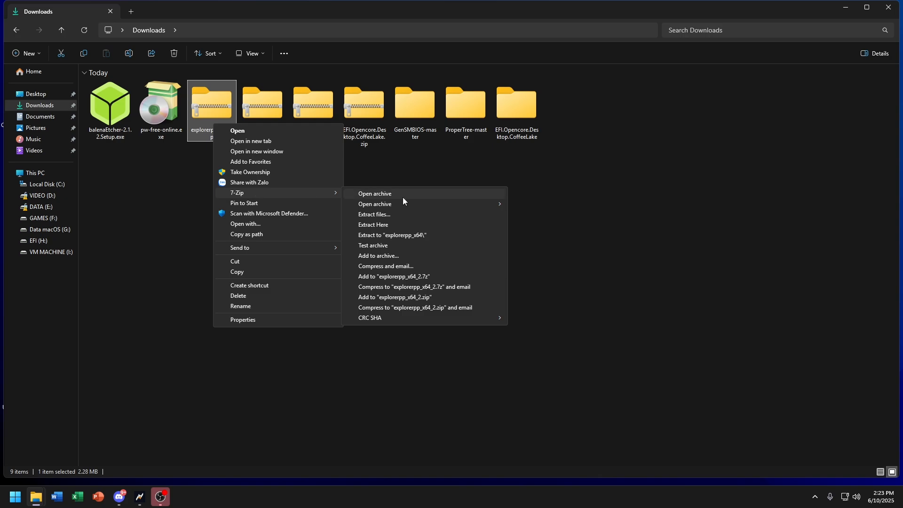
left_click(418, 235)
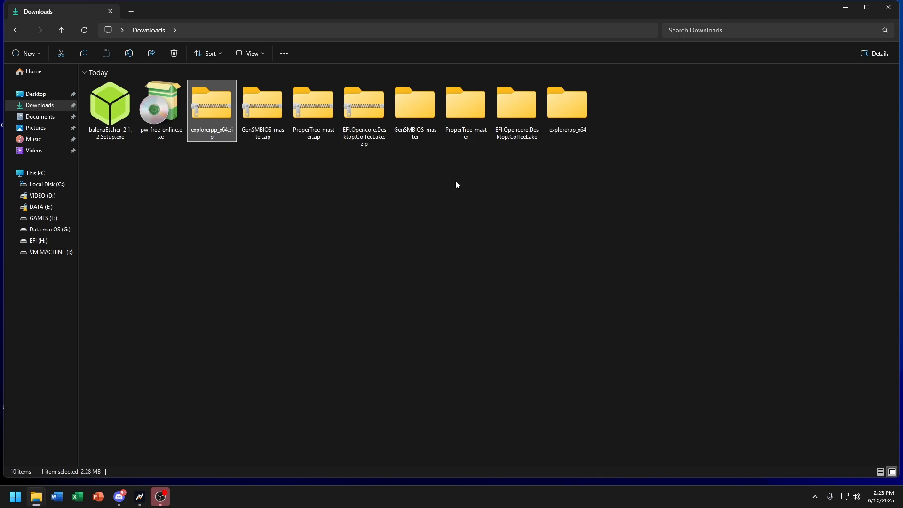
Step: Run Explorer++.exe from the extracted explorerpp_x64 folder as administrator
left_click(562, 120)
double_click(563, 113)
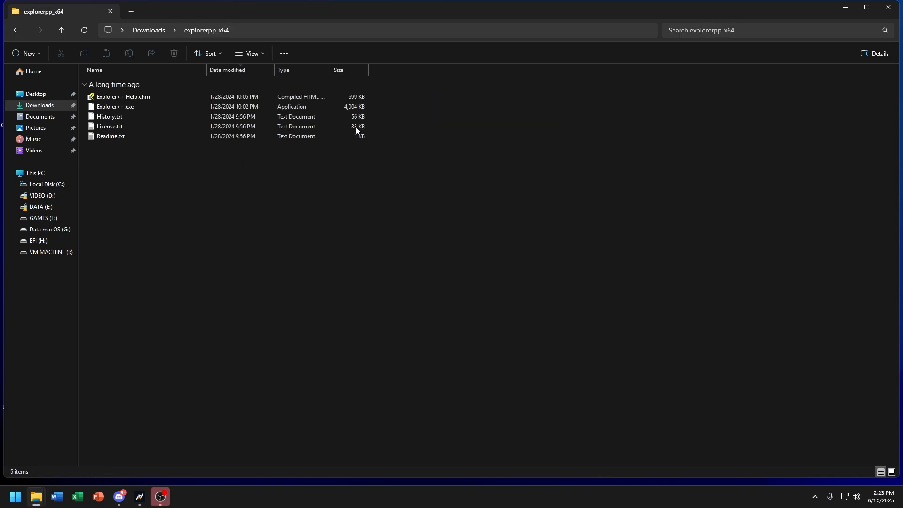
mouse_move(201, 105)
left_mouse_down()
mouse_move(312, 214)
mouse_move(193, 106)
left_mouse_up()
right_click(193, 110)
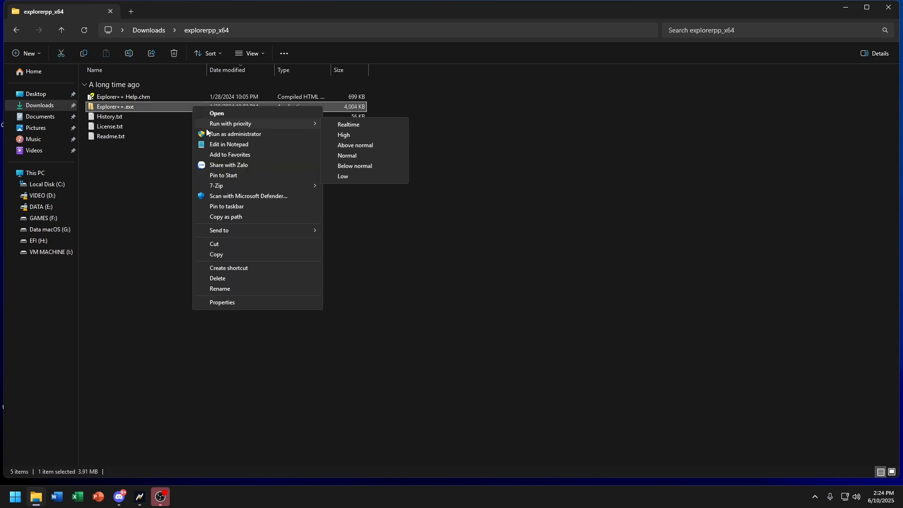
left_click(215, 136)
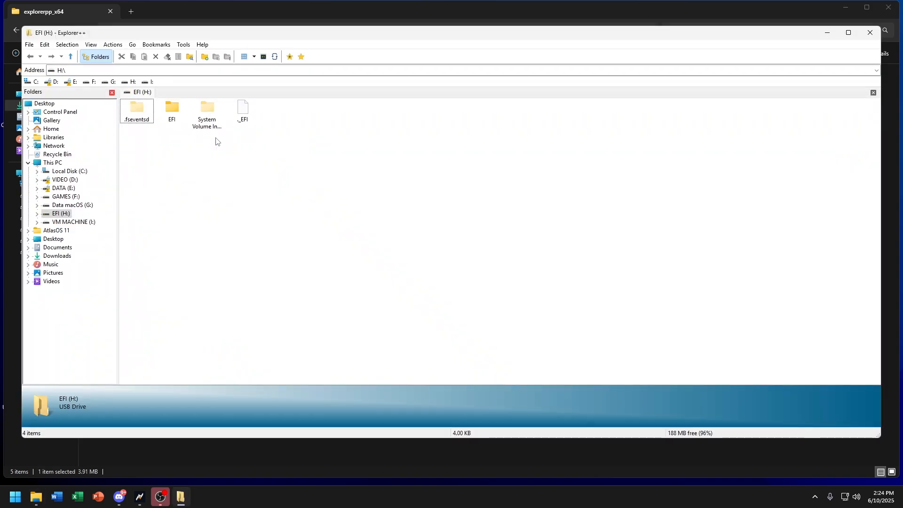
Step: Permanently delete everything on the EFI (H:) drive, confirming removal of system files for all current items
left_click(52, 163)
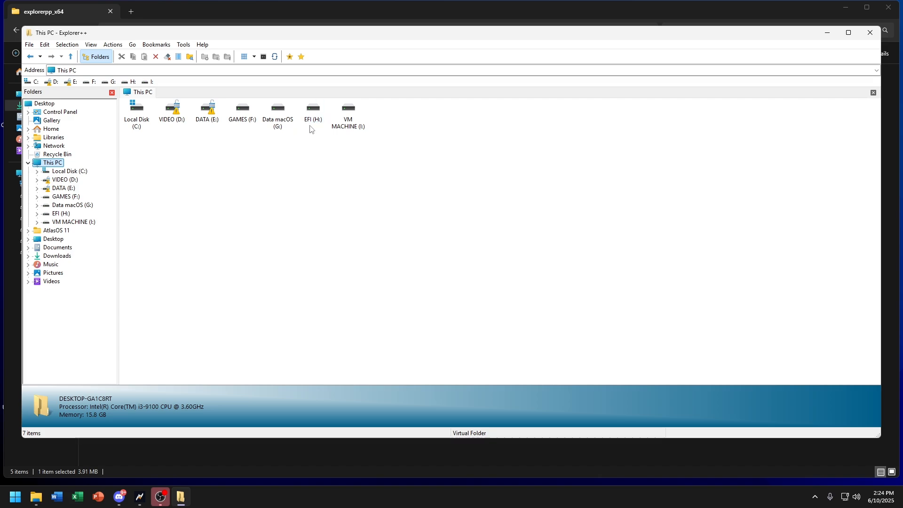
double_click(321, 117)
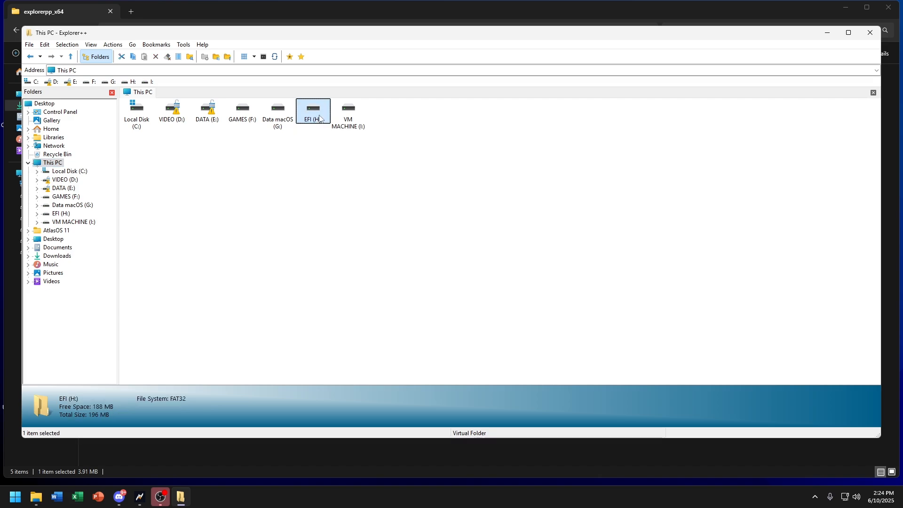
left_click_drag(298, 134, 115, 102)
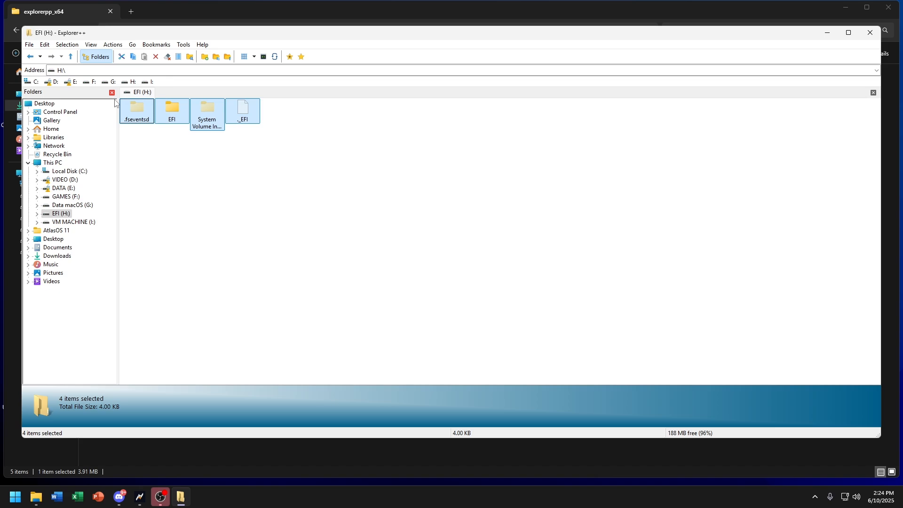
key("Delete")
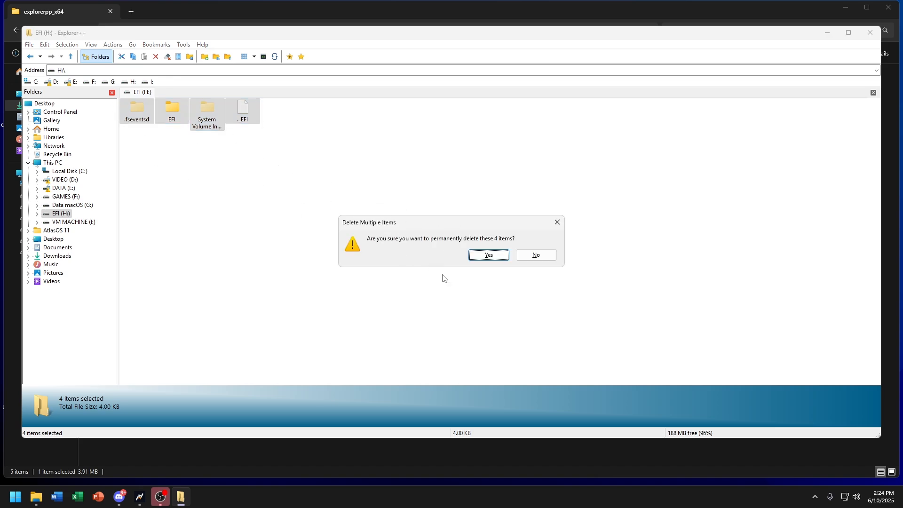
left_click(488, 254)
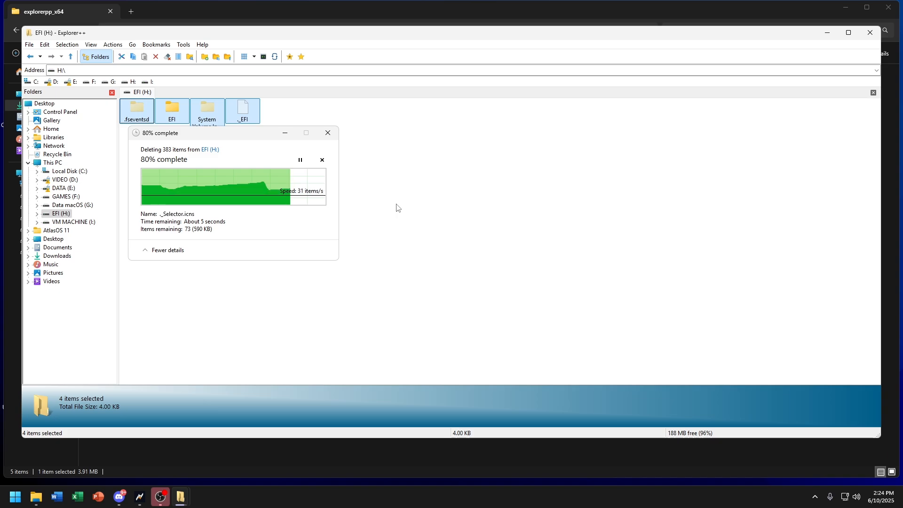
left_click(144, 221)
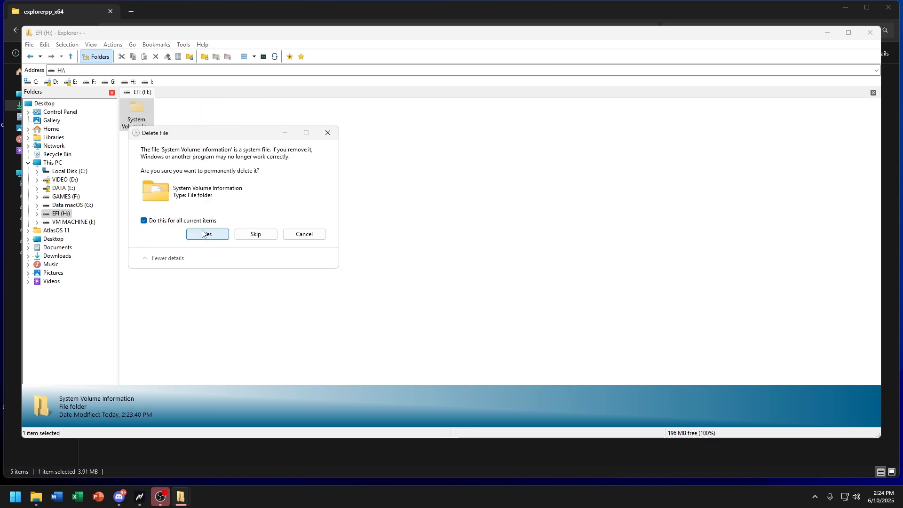
left_click(203, 234)
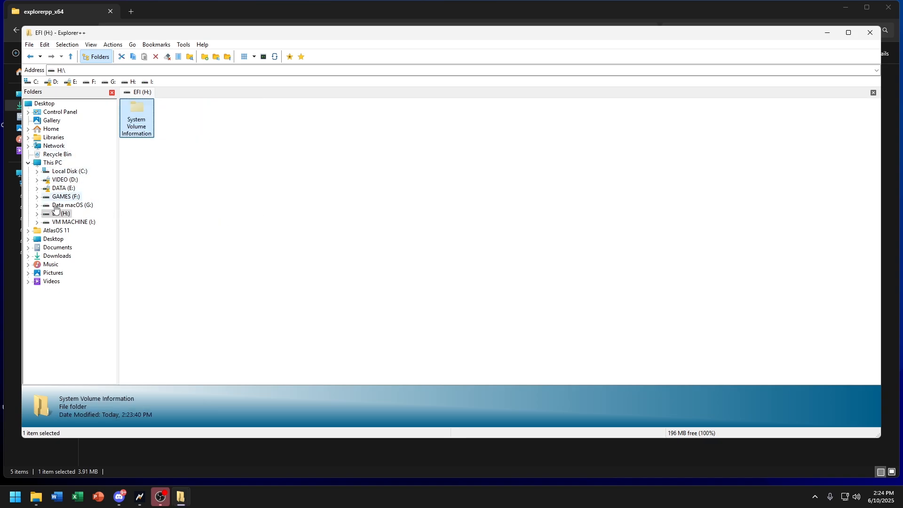
Step: Copy the __MACOSX and EFI folders from Downloads\EFI.Opencore.Desktop.CoffeeLake to the root of the EFI (H:) drive and refresh the view
left_click(47, 257)
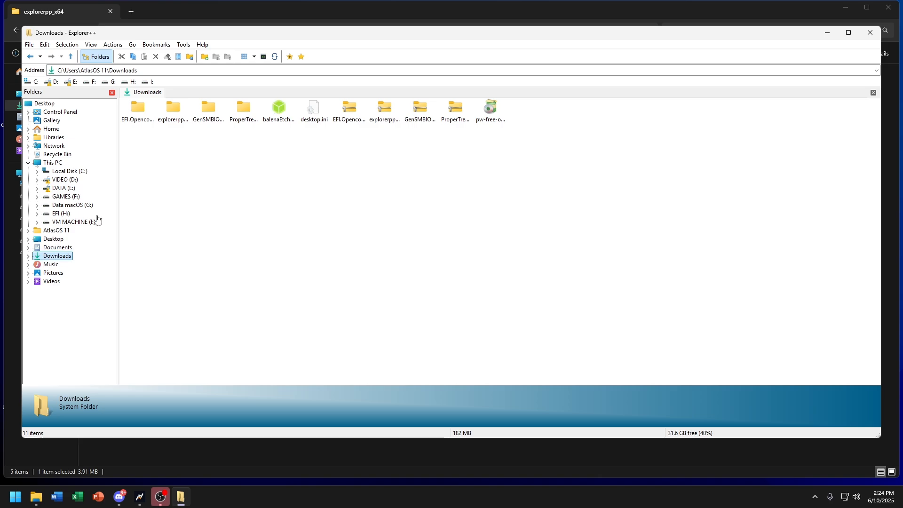
double_click(134, 116)
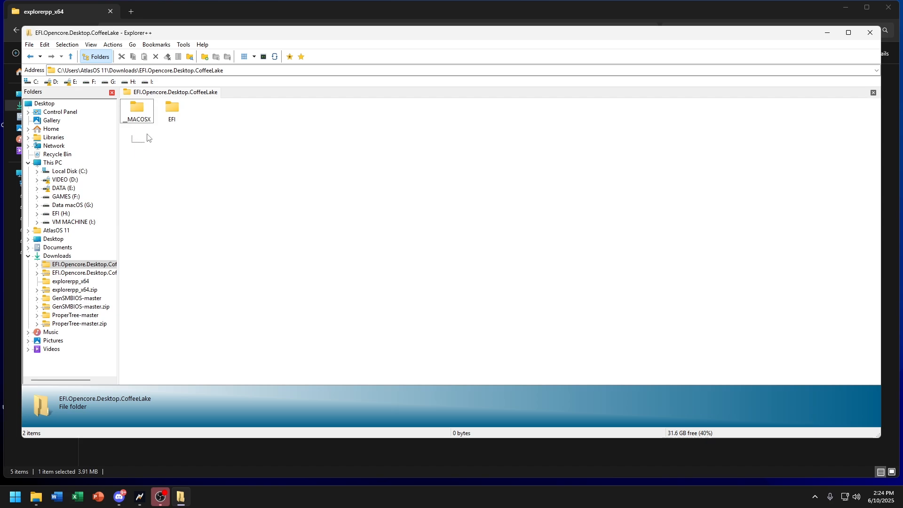
left_click_drag(148, 137, 177, 116)
right_click(160, 106)
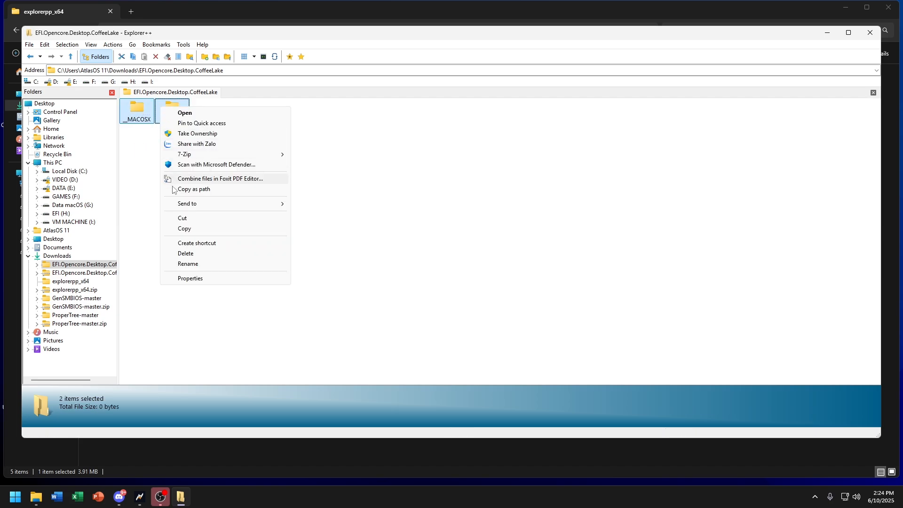
left_click(188, 229)
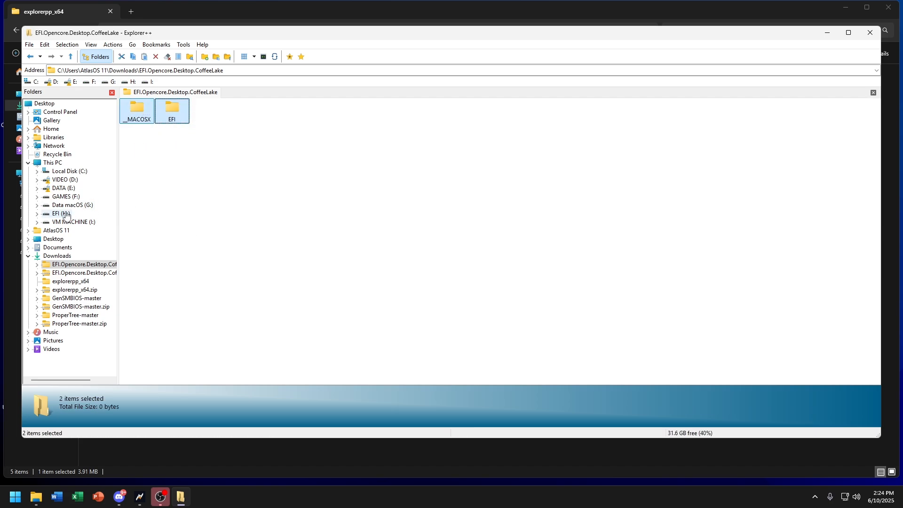
left_click(61, 214)
right_click(142, 200)
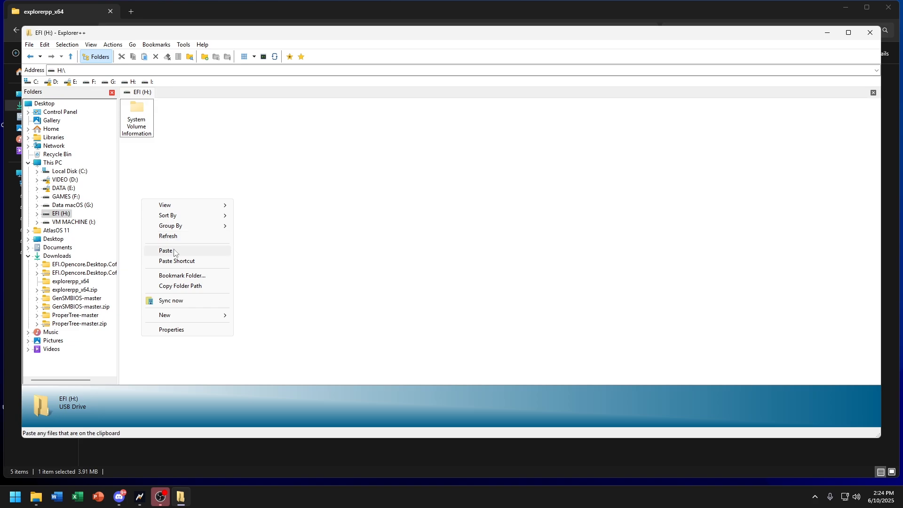
left_click(174, 252)
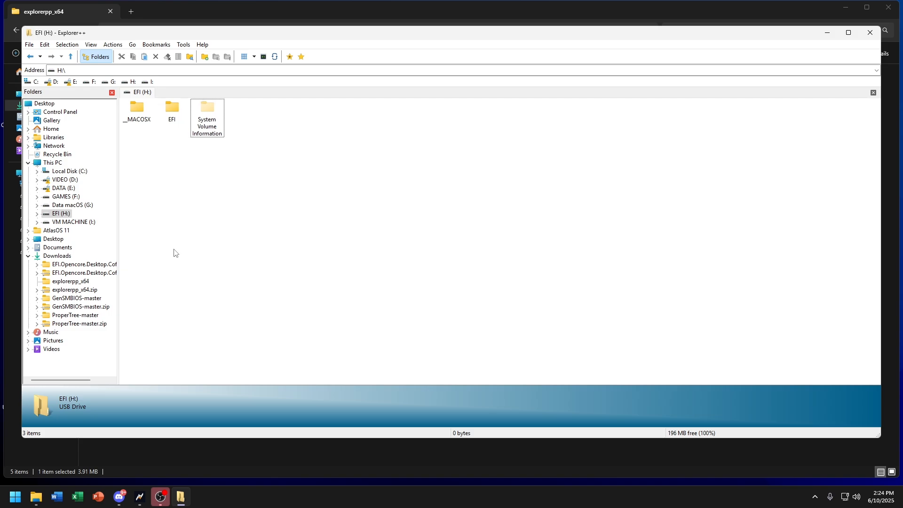
right_click(208, 232)
left_click(227, 270)
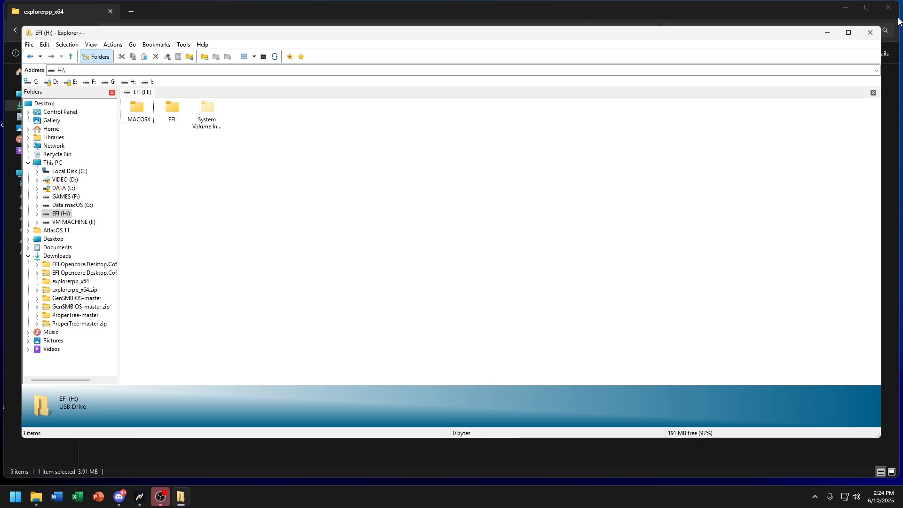
Step: Close Explorer++ and the explorerpp_x64 folder window, and restart the computer
left_click(871, 33)
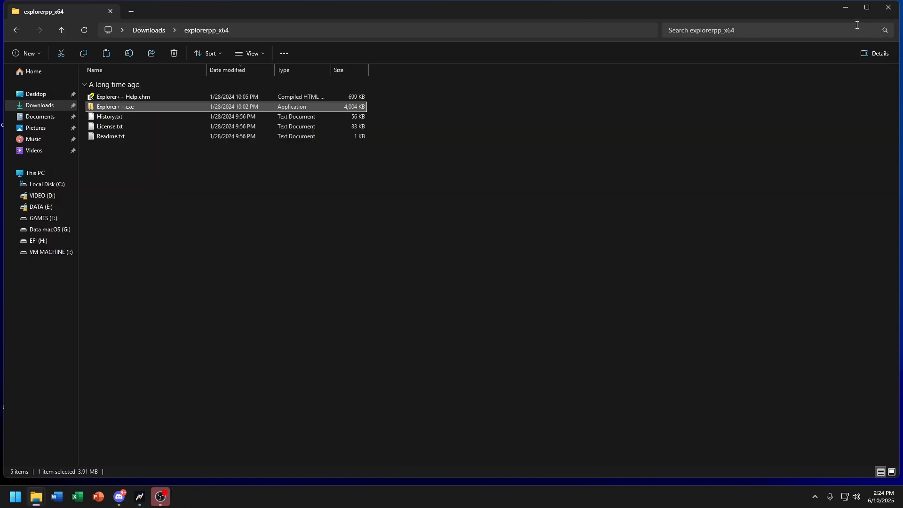
left_click(898, 10)
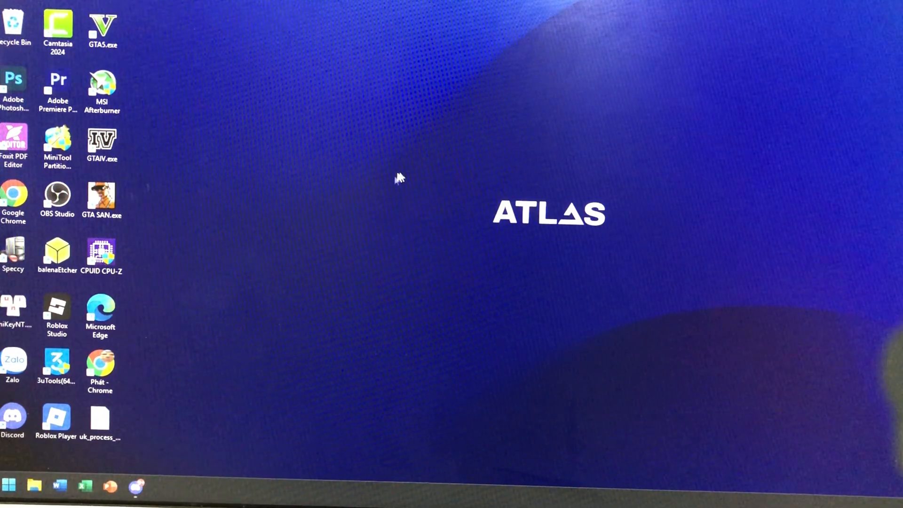
key("super")
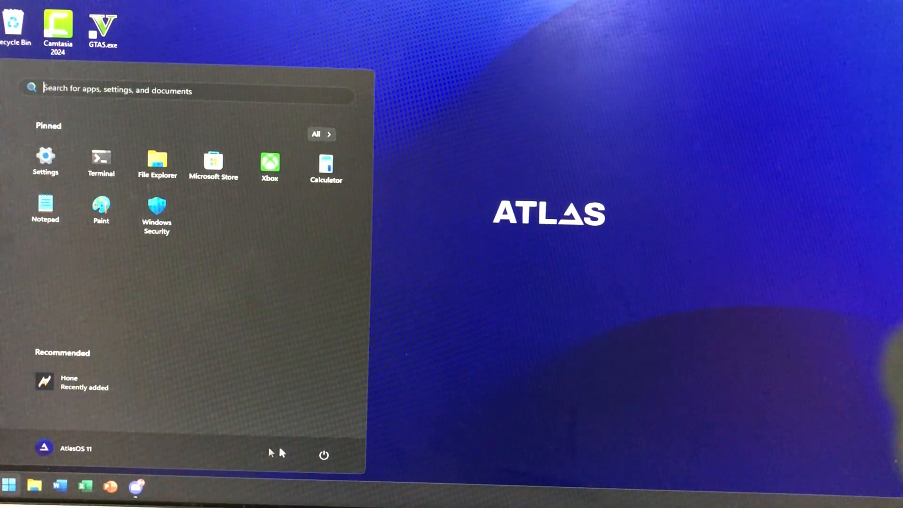
left_click(326, 453)
left_click(335, 432)
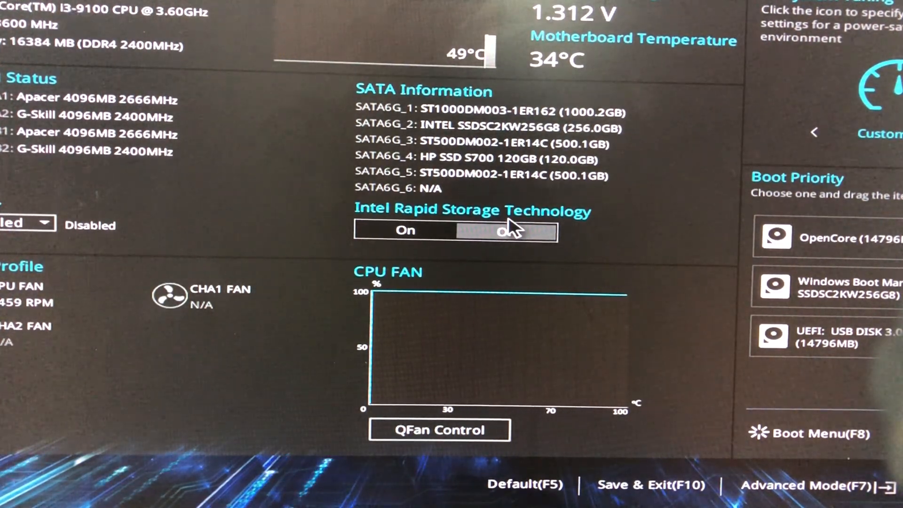
Step: Switch the BIOS to Advanced Mode and check the SATA mode and port settings in the Advanced PCH Storage Configuration
key("F7")
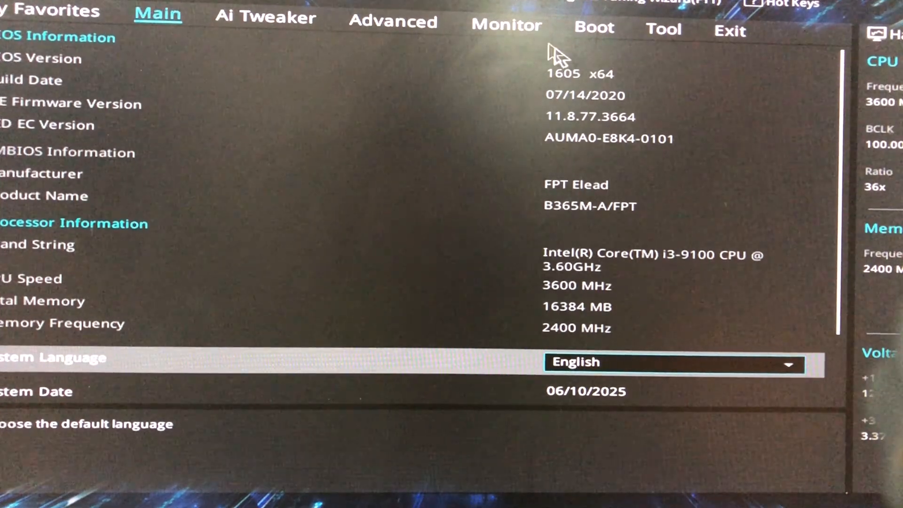
left_click(412, 23)
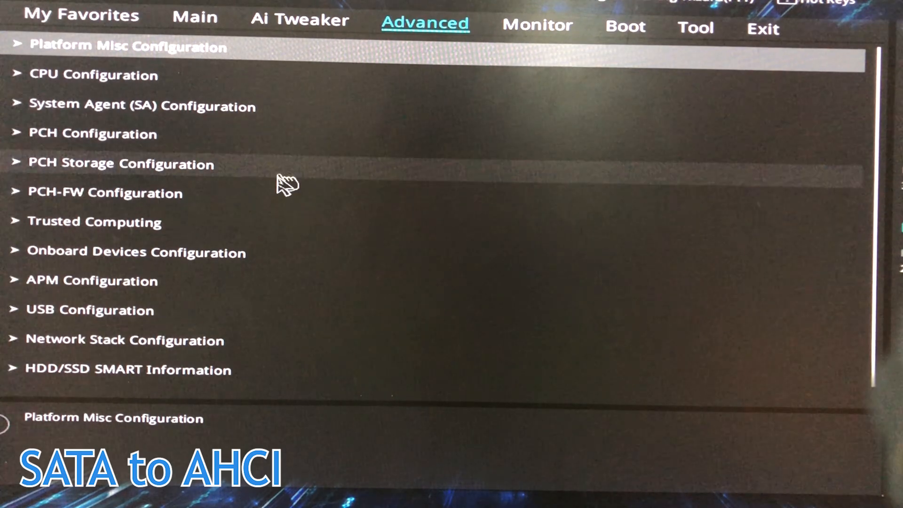
left_click(282, 144)
left_click(24, 44)
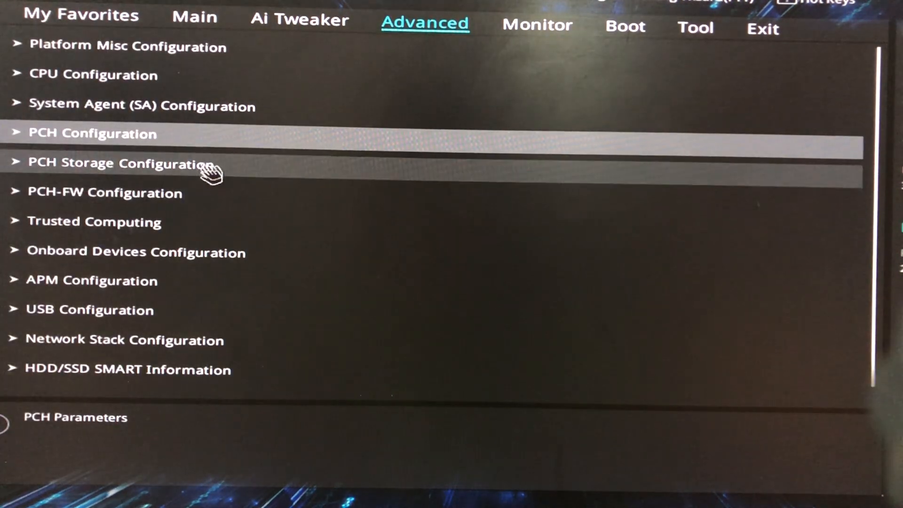
left_click(210, 169)
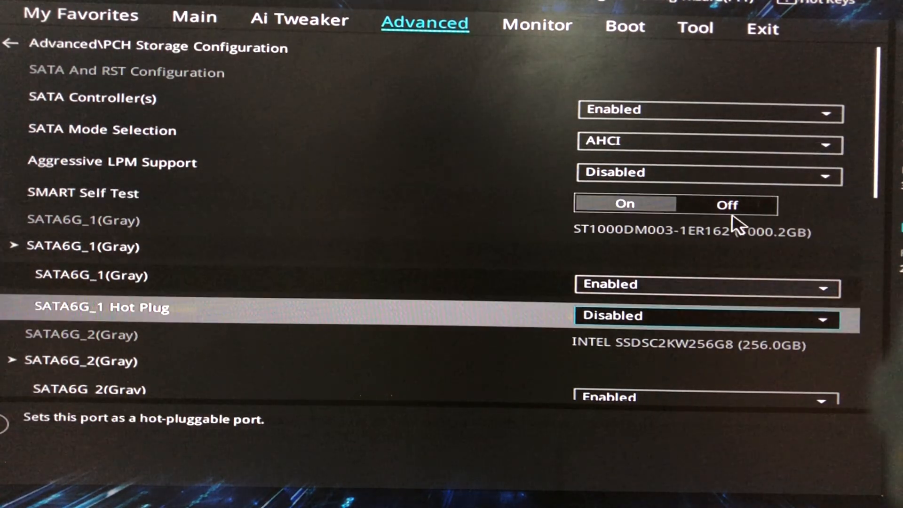
scroll(746, 207, "down", 5)
scroll(749, 212, "down", 6)
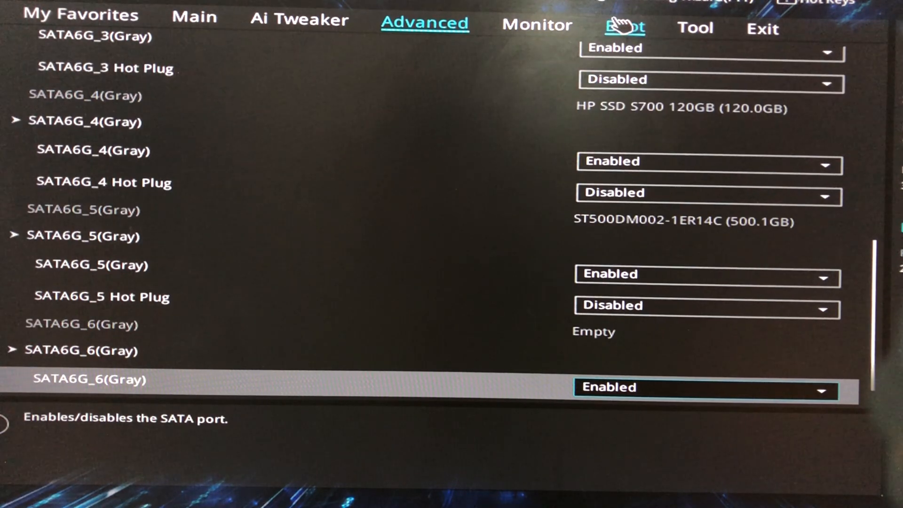
Step: Set Fast Boot to Disabled in the BIOS boot settings and open the Boot Configuration page
left_click(623, 30)
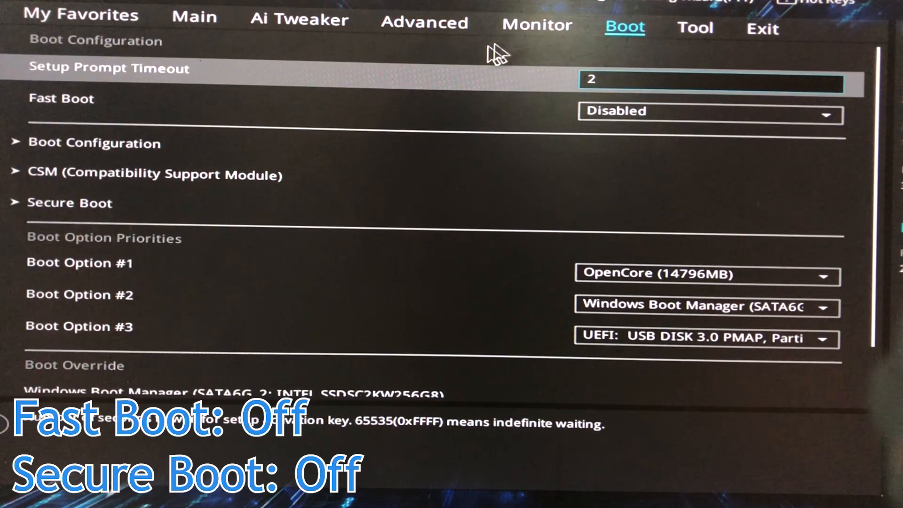
left_click(604, 117)
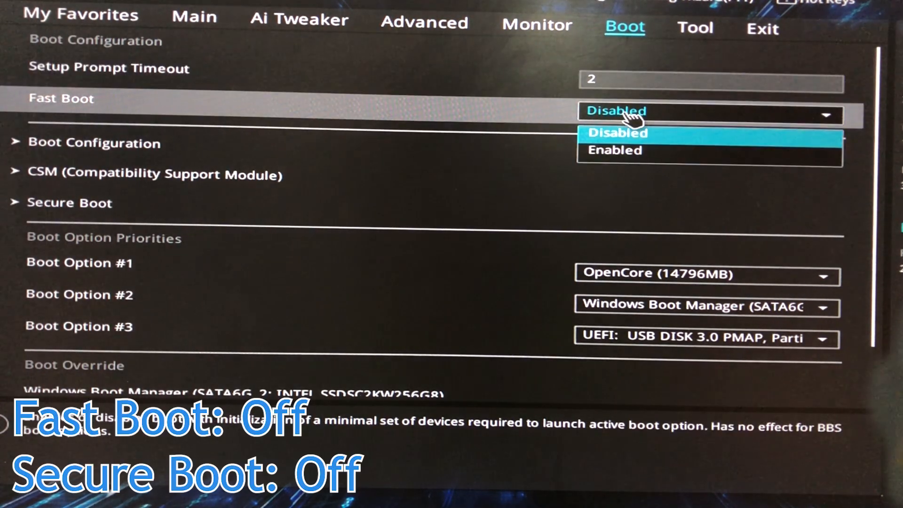
left_click(603, 133)
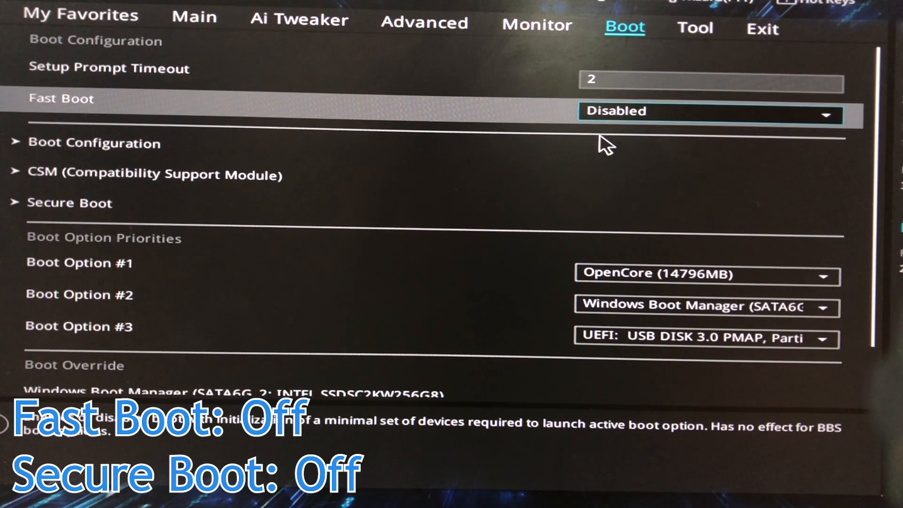
left_click(529, 158)
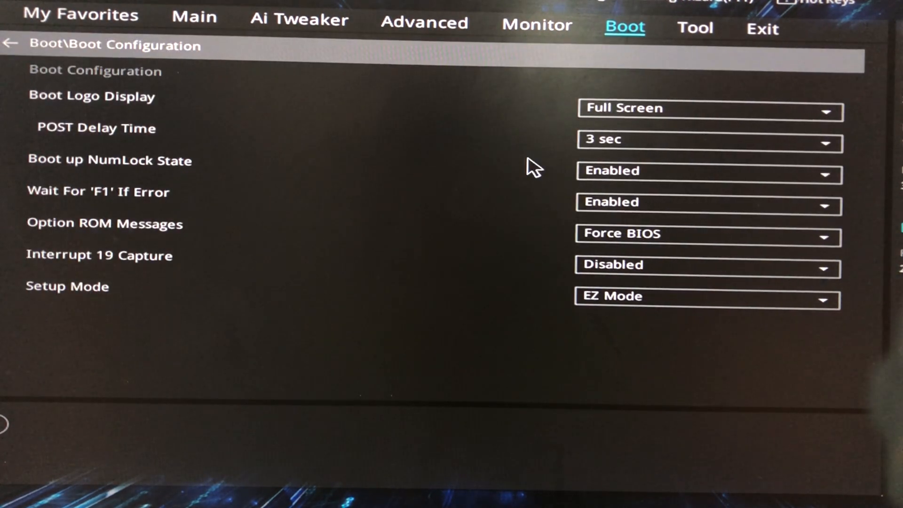
Step: Leave the Boot Configuration page and check the Secure Boot state and the Secure Boot Key Management options
key("Escape")
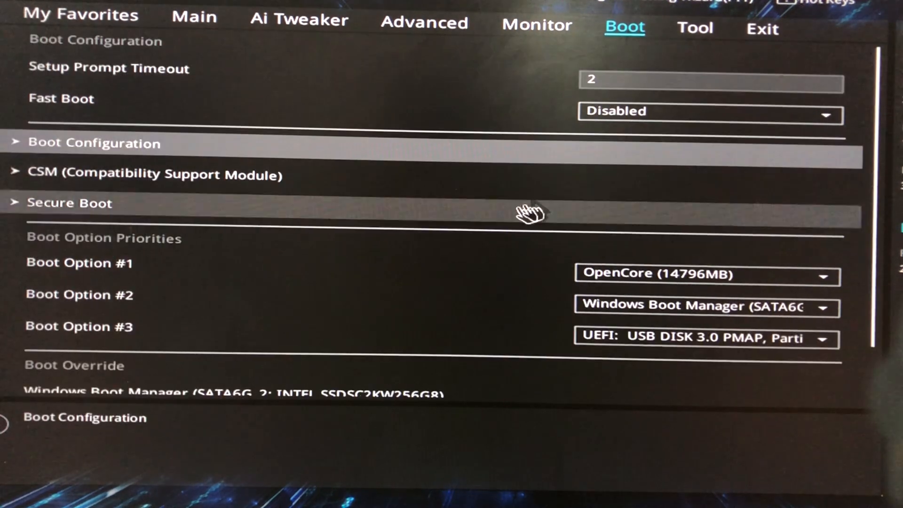
left_click(430, 216)
left_click(537, 157)
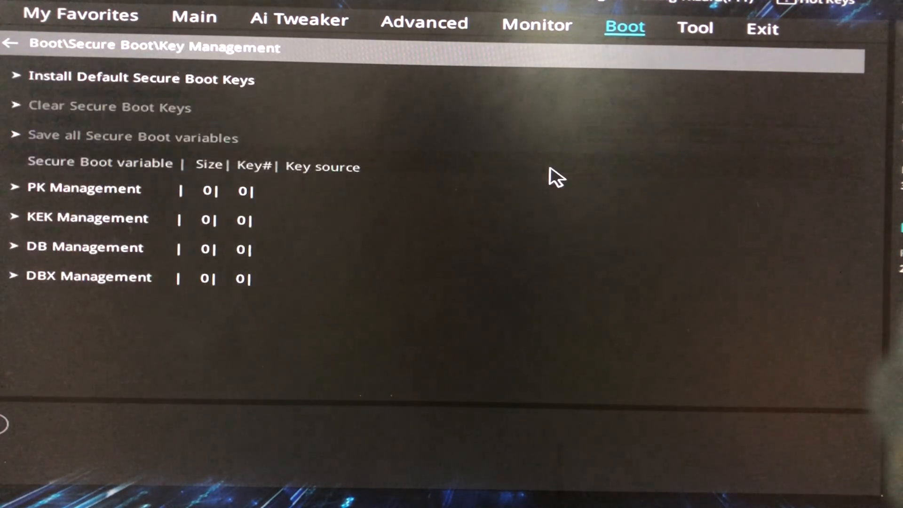
key("Escape")
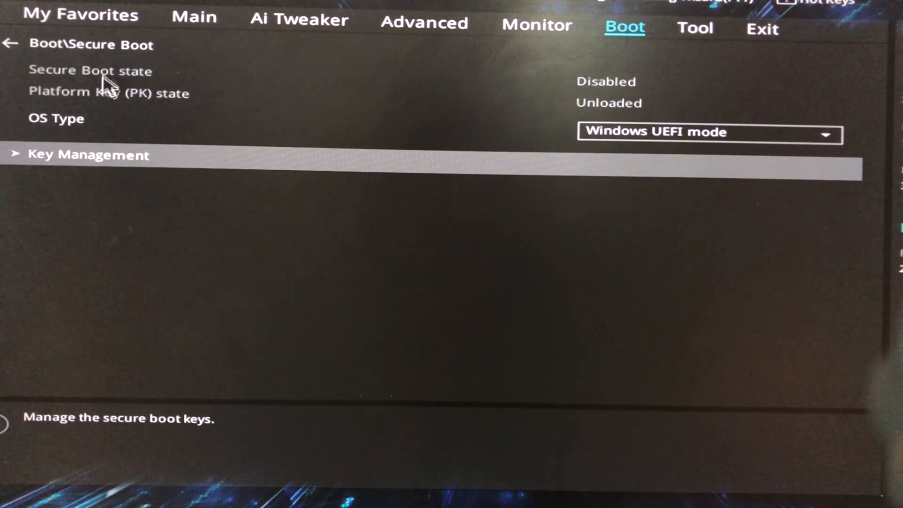
left_click(103, 161)
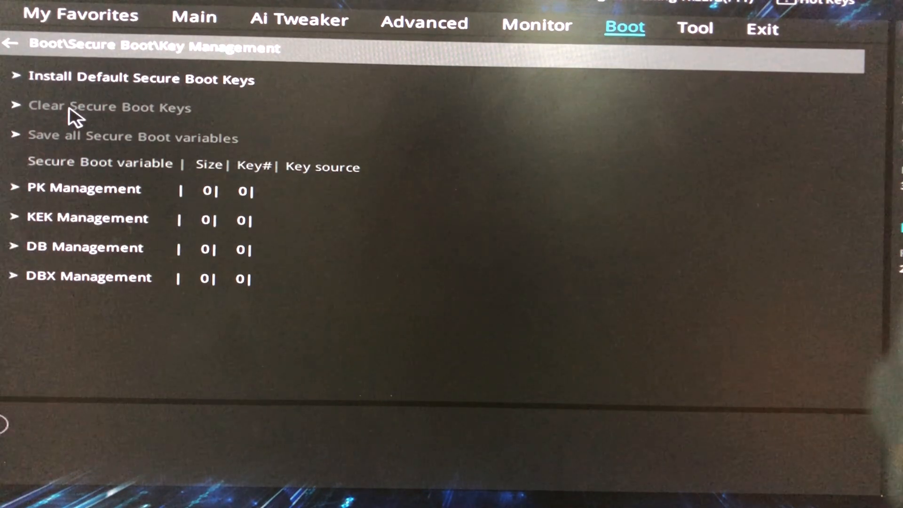
Step: Save the BIOS configuration and reset the computer
left_click(750, 35)
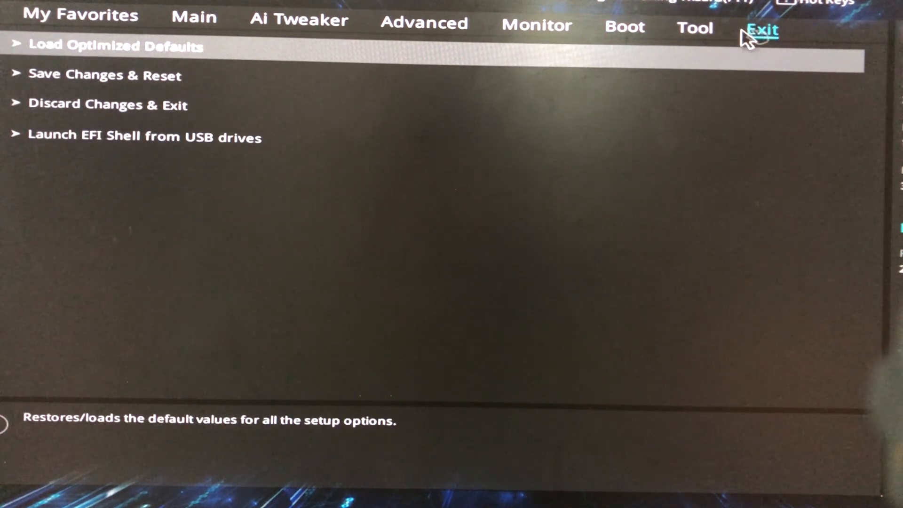
left_click(432, 89)
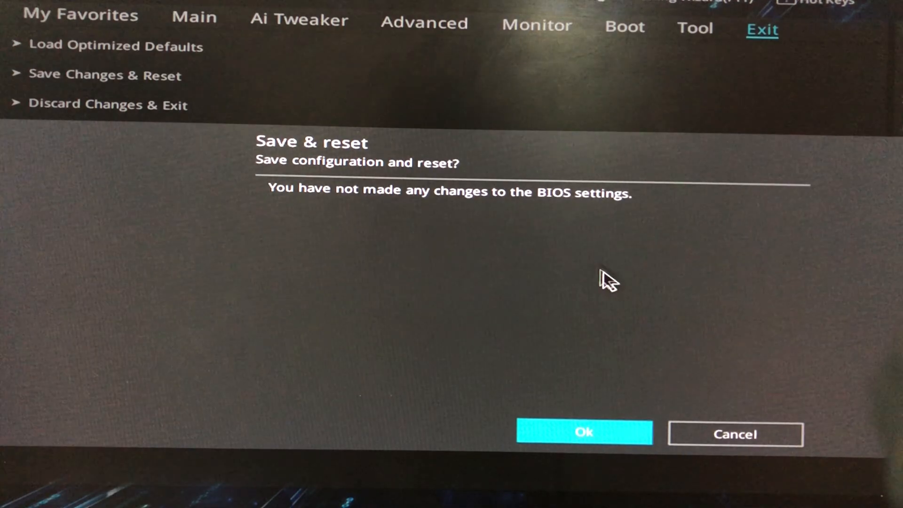
left_click(594, 436)
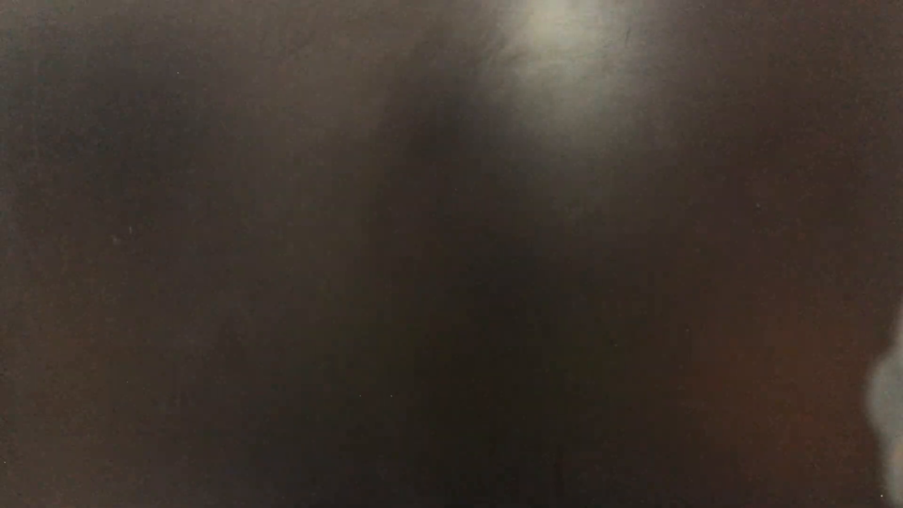